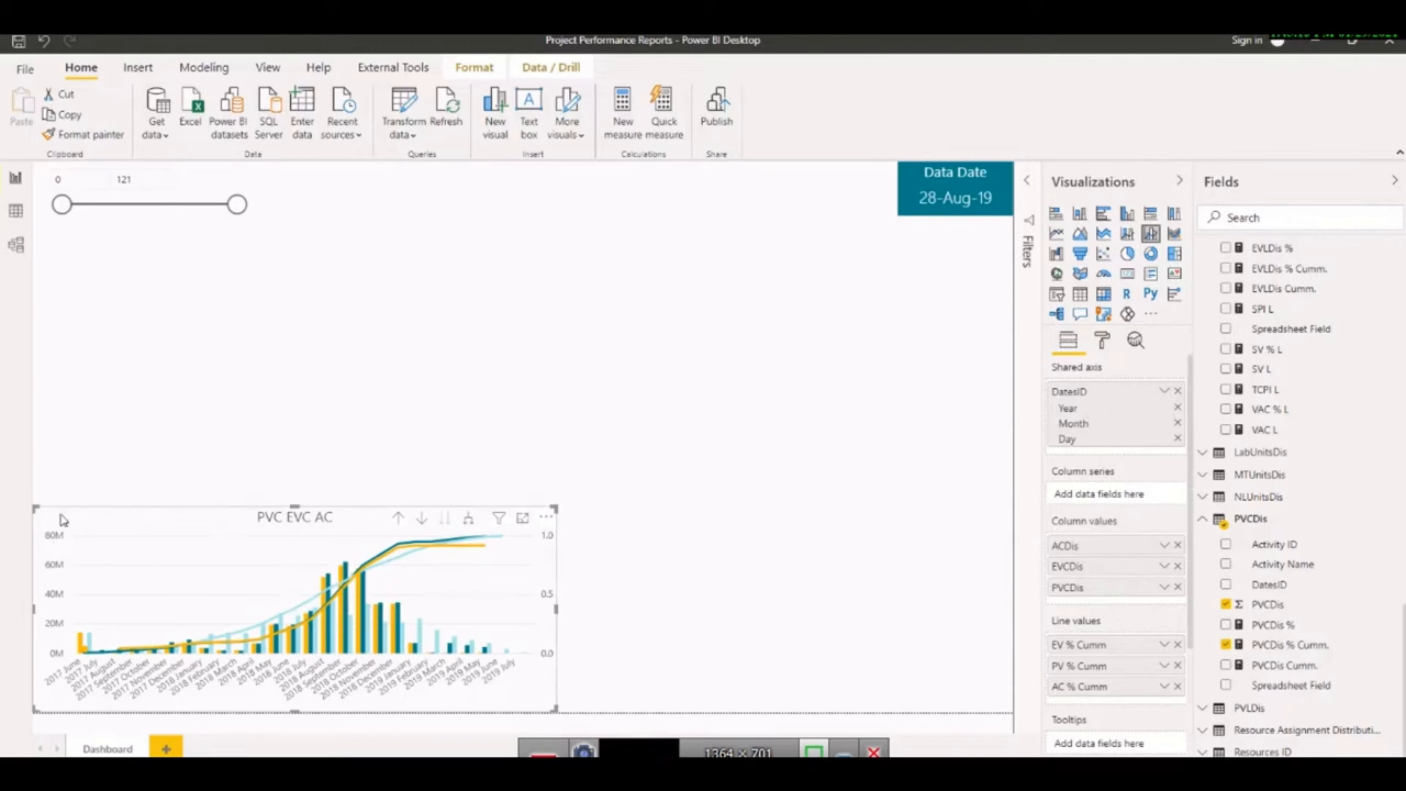
Duplicate the PVC EVC AC chart and place the copy directly above the original
key("ctrl+c")
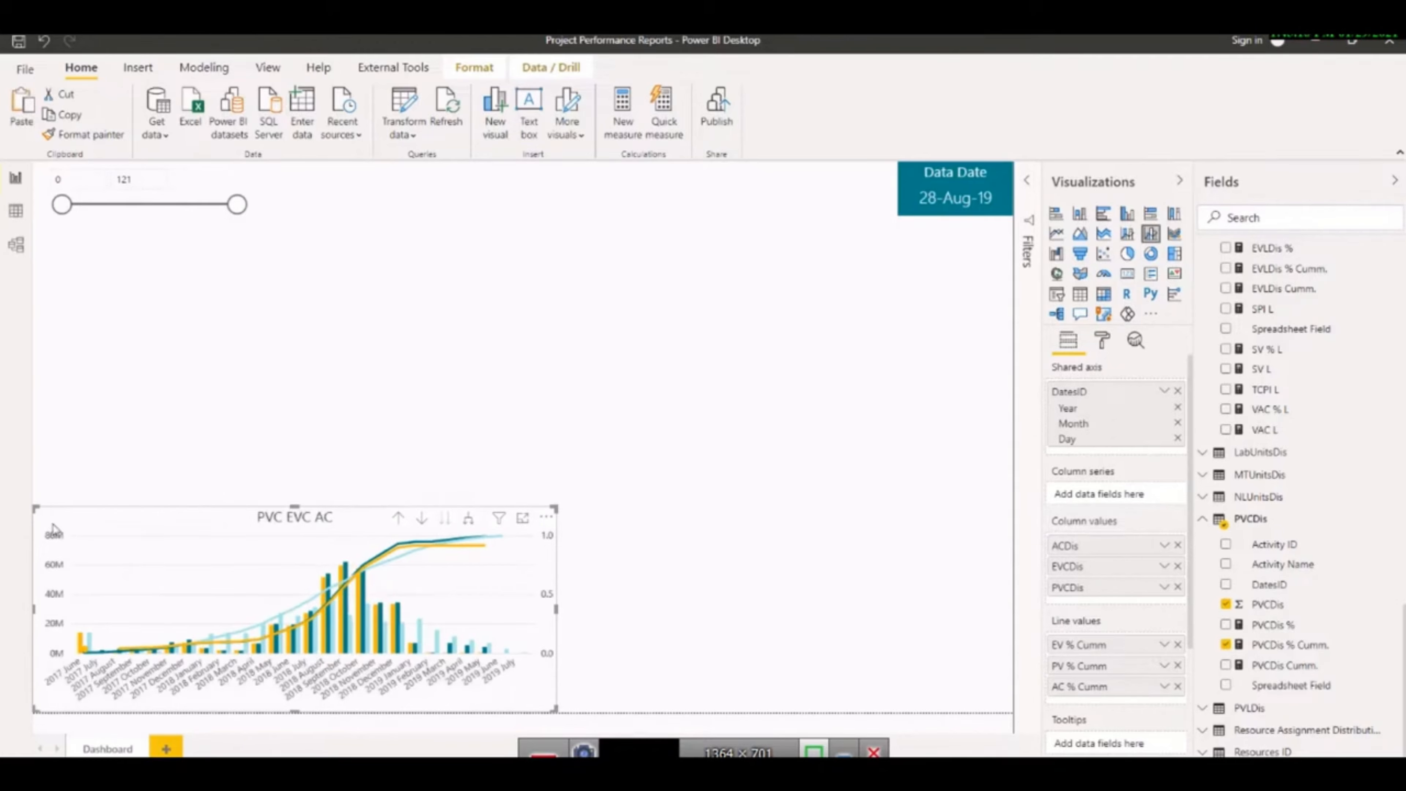
key("ctrl+v")
left_click_drag(64, 536, 34, 305)
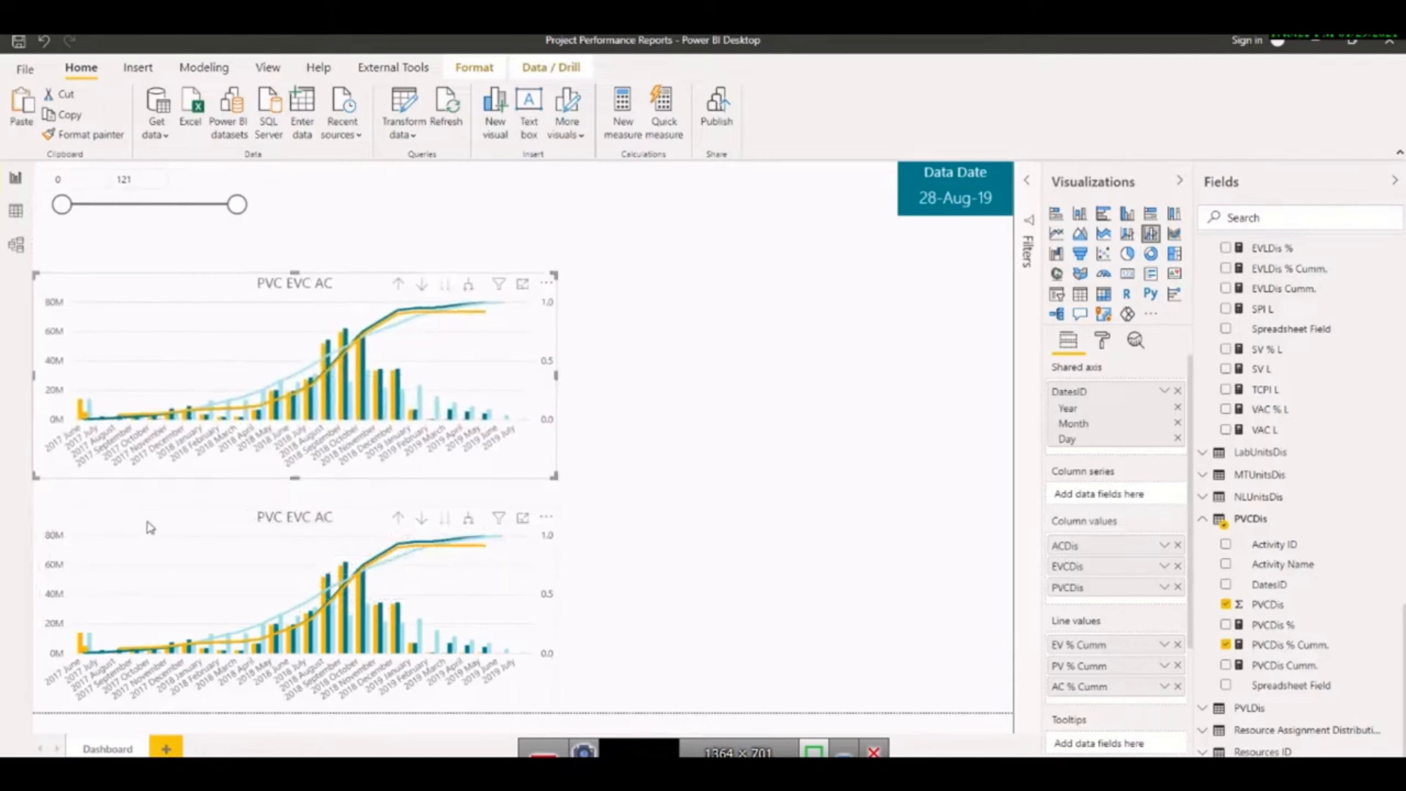
Remove all column values and line values from the lower PVC EVC AC chart
left_click(149, 528)
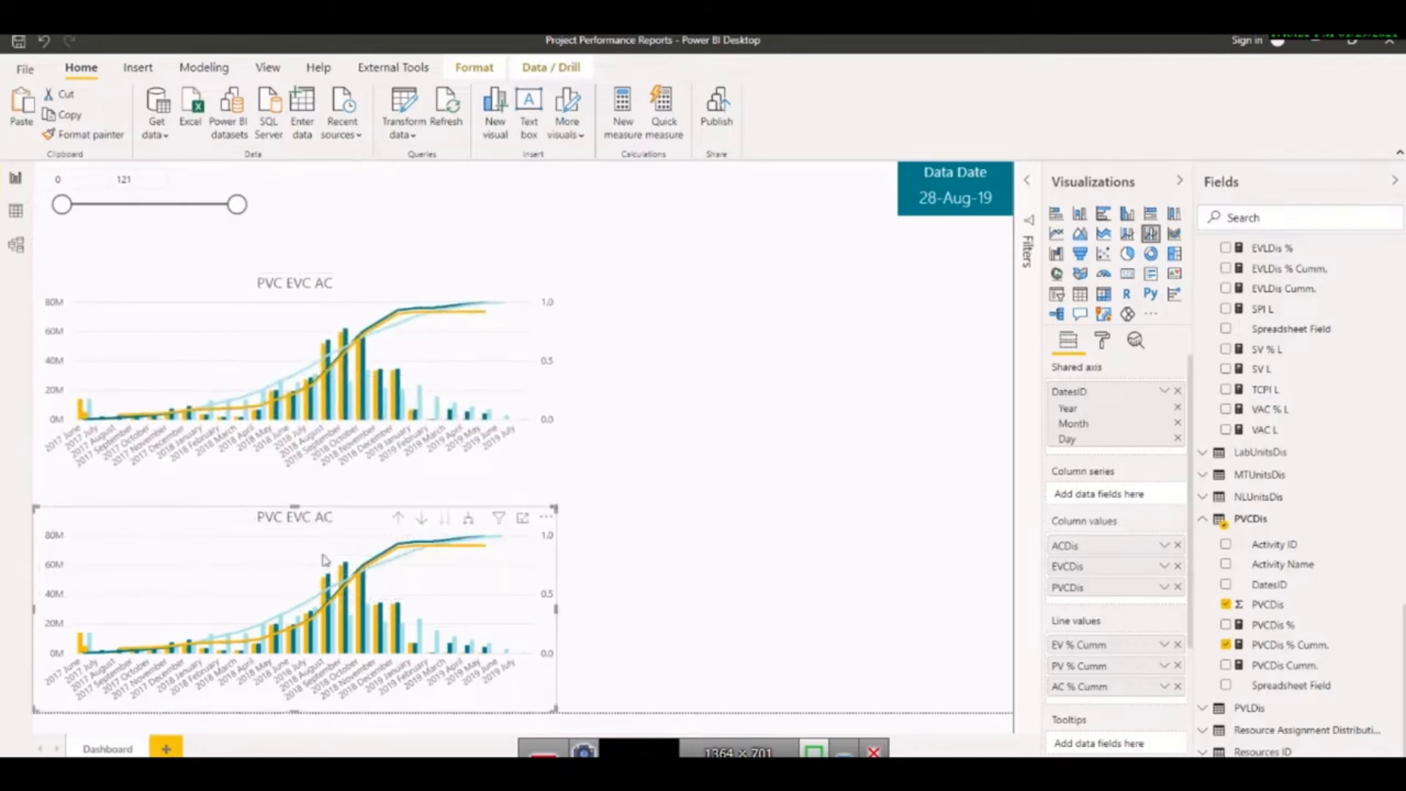
left_click(1178, 546)
left_click(1178, 545)
left_click(1178, 546)
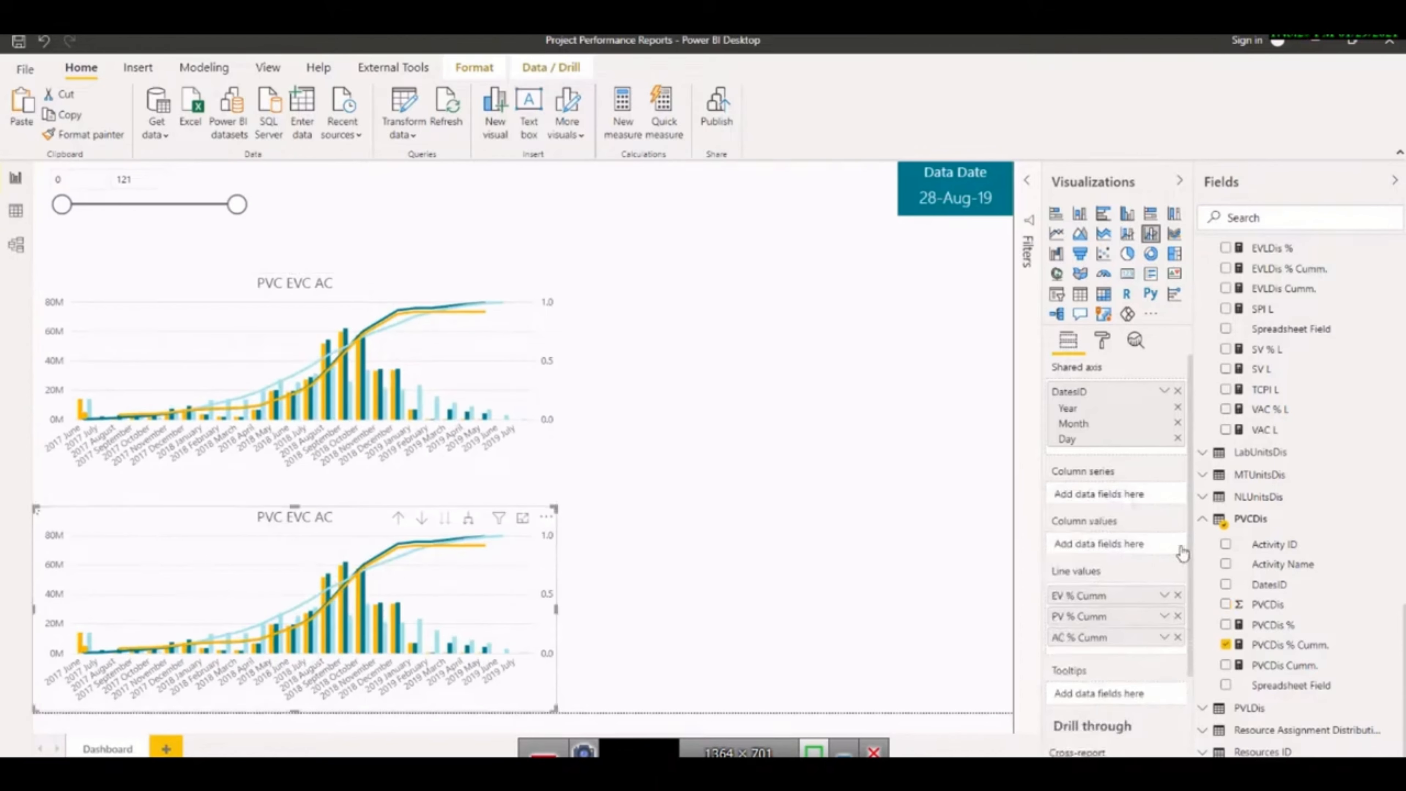
left_click(1178, 595)
left_click(1178, 595)
left_click(1177, 595)
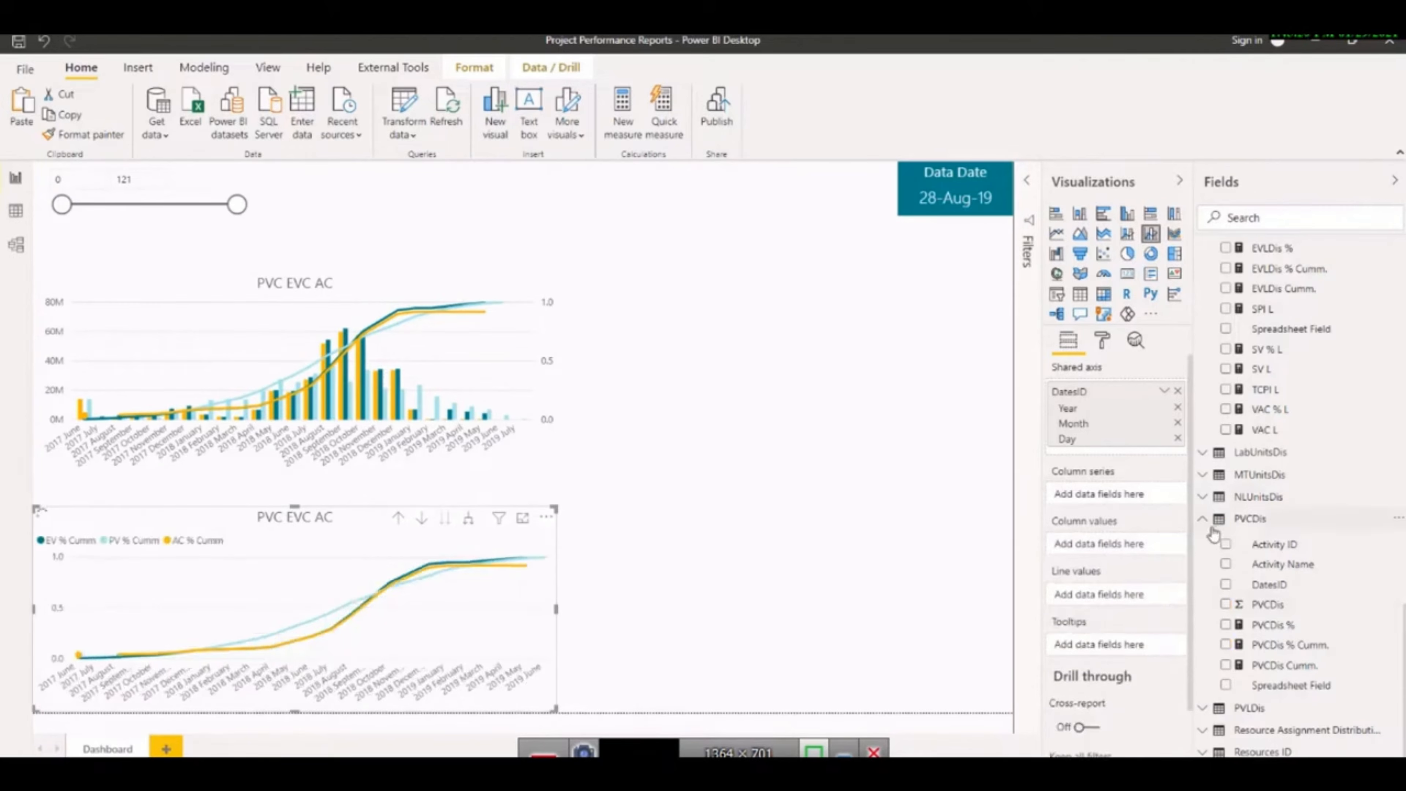
Add PVLDis % Cumm. to the lower chart's line values and rename it there as PVL % Cumm
left_click(1248, 518)
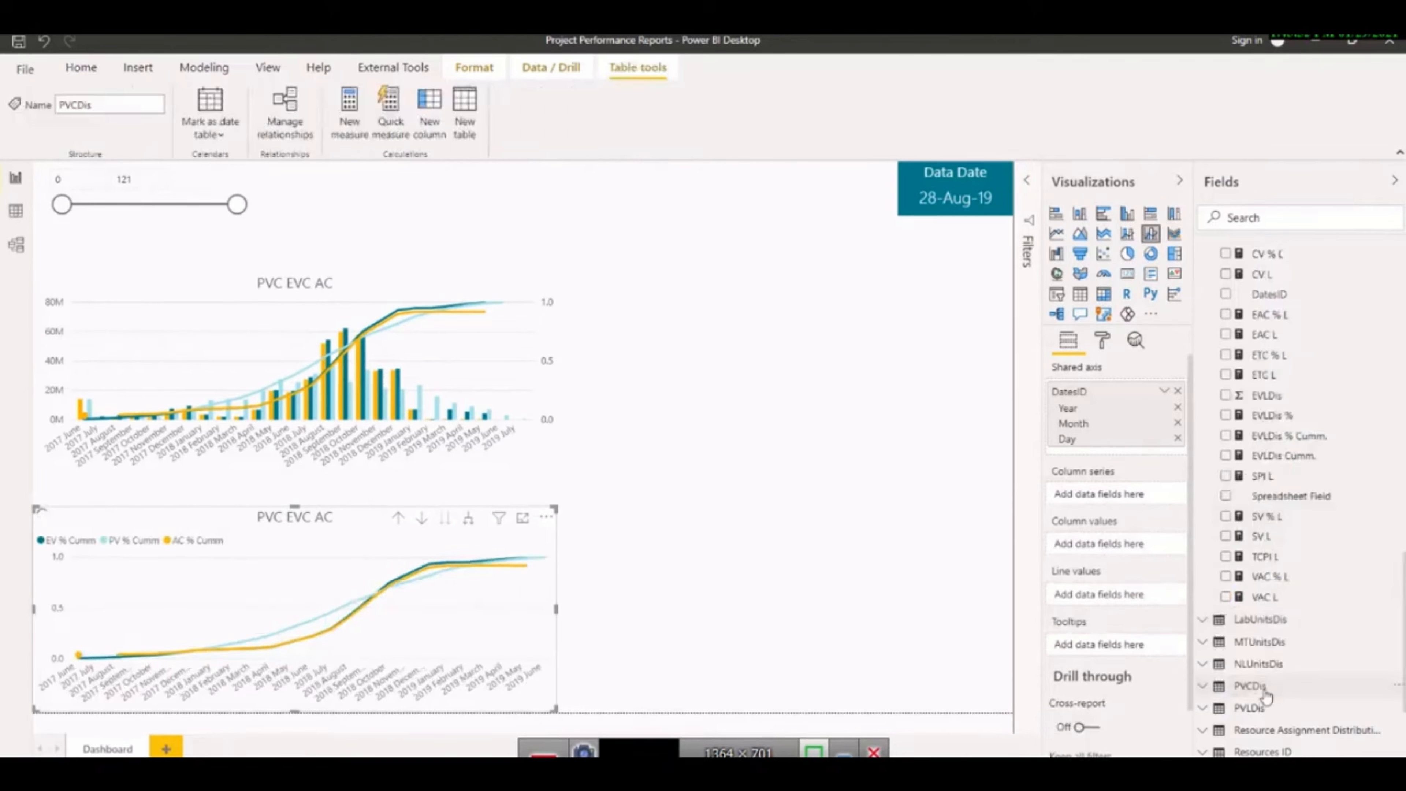
left_click(1206, 710)
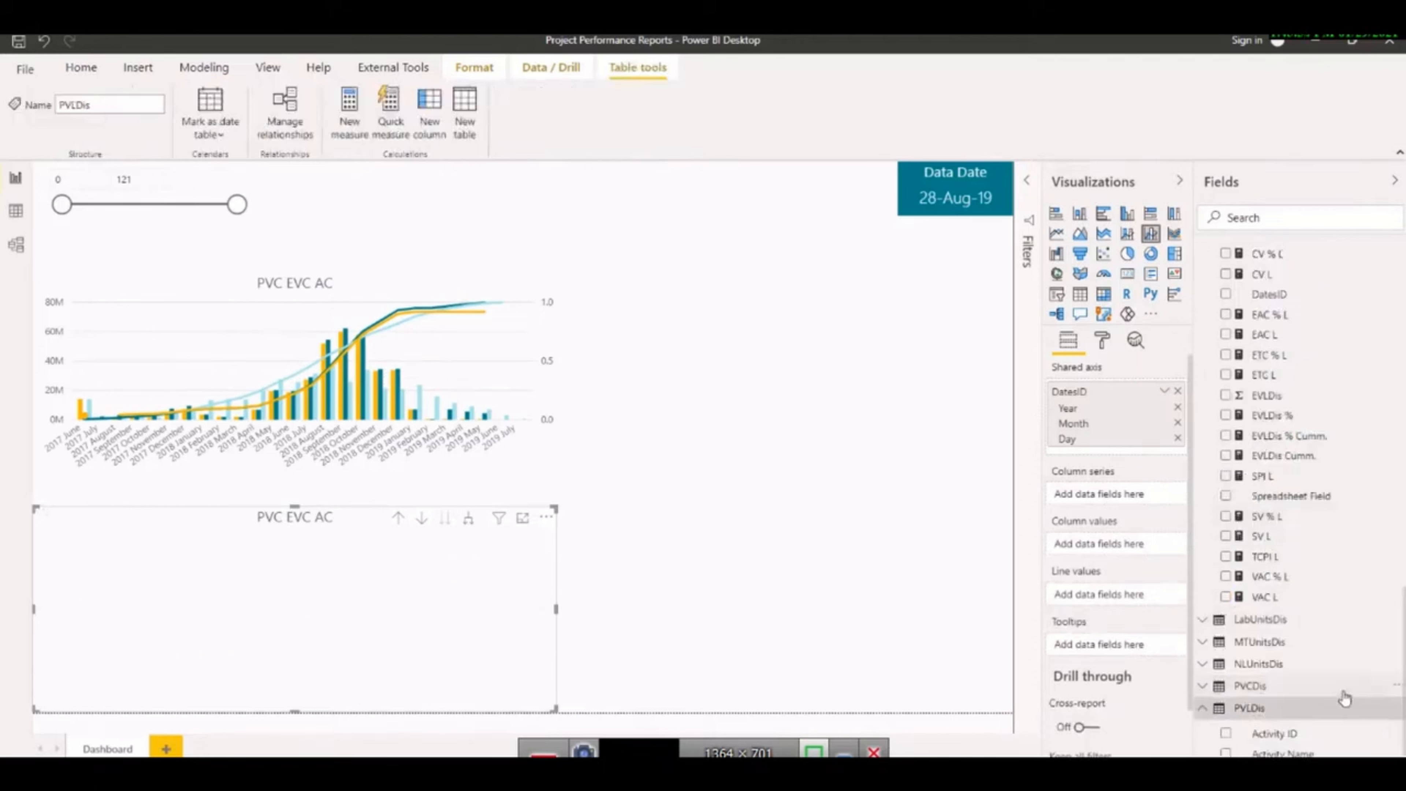
scroll(1345, 699, "down", 3)
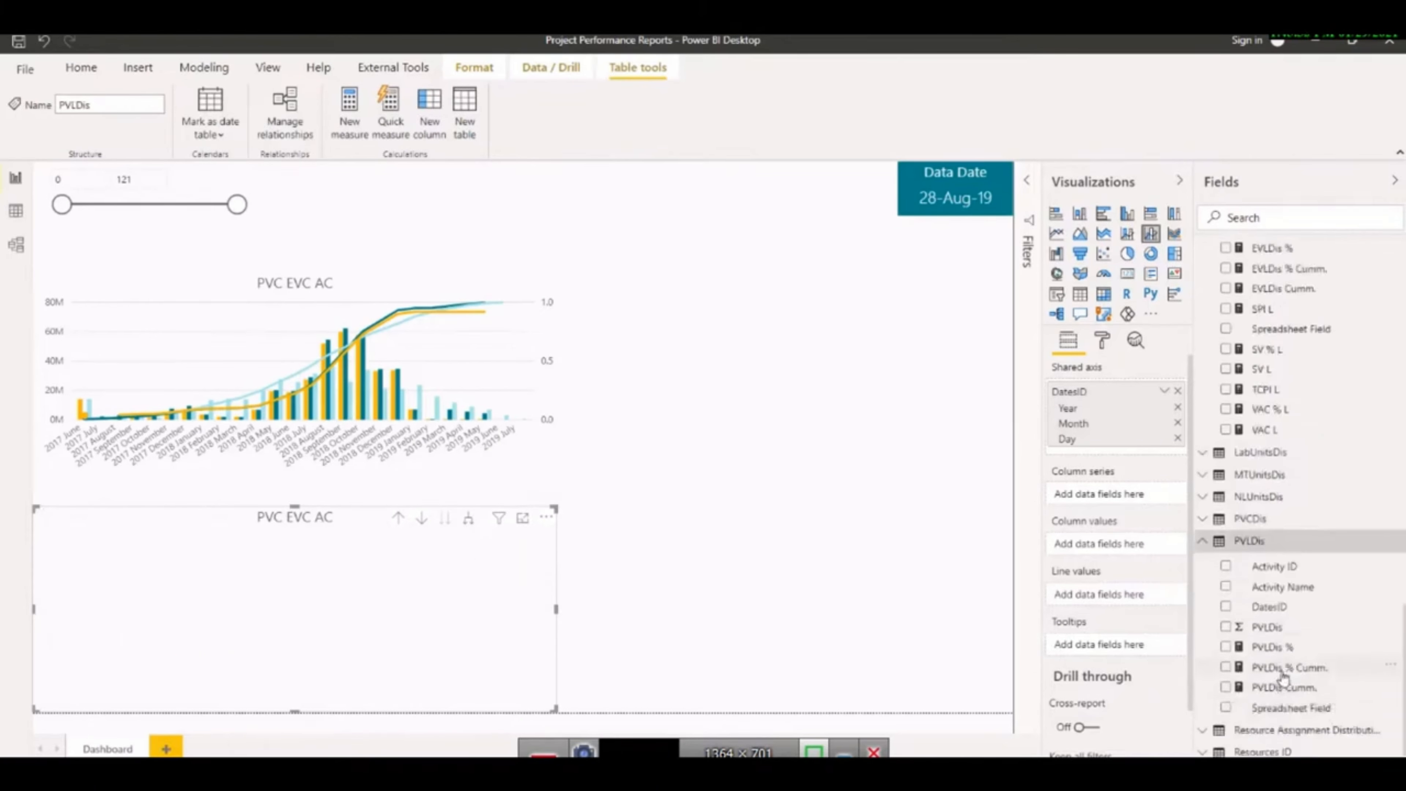
mouse_move(1283, 676)
left_mouse_down()
mouse_move(1013, 591)
mouse_move(1074, 604)
left_mouse_up()
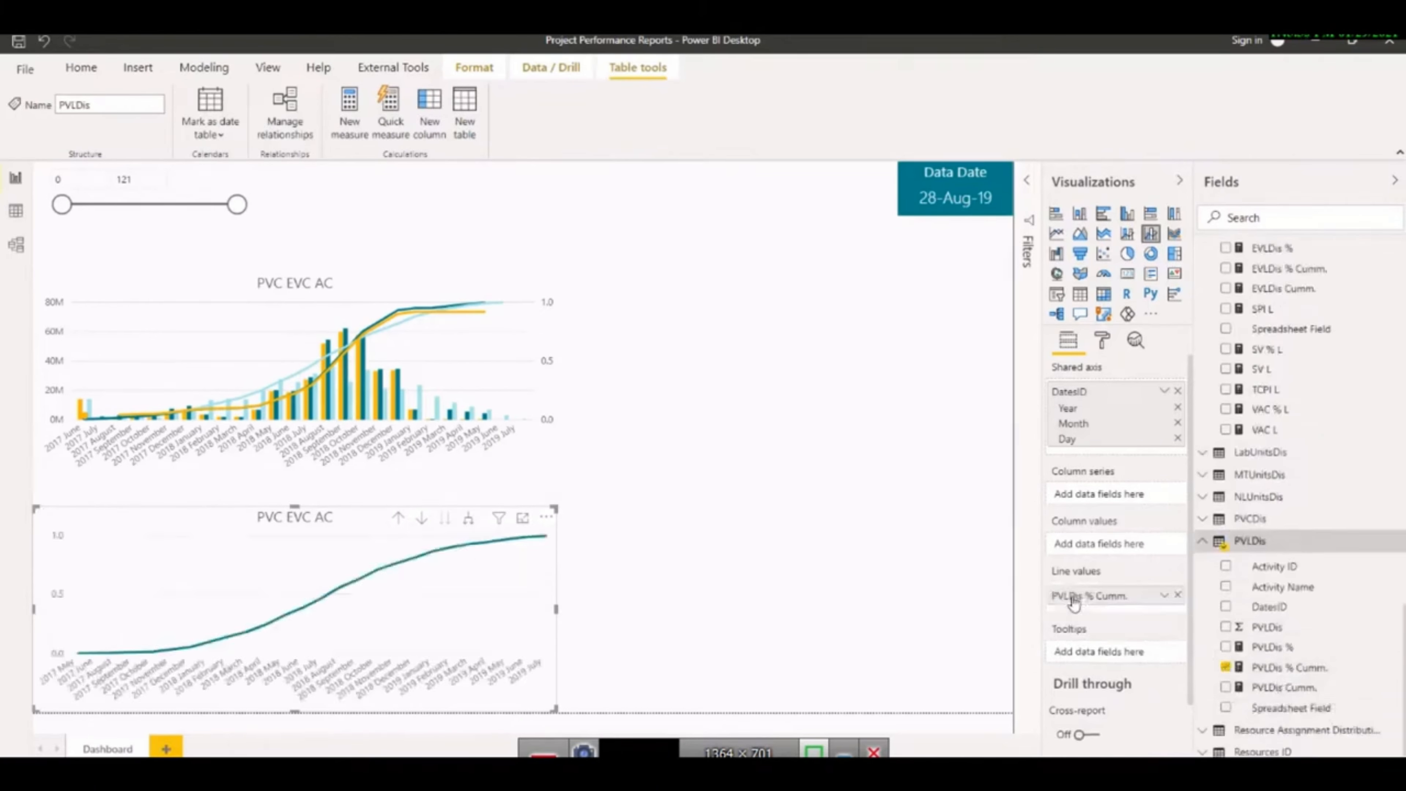
left_click(1130, 597)
double_click(1129, 597)
type("PV")
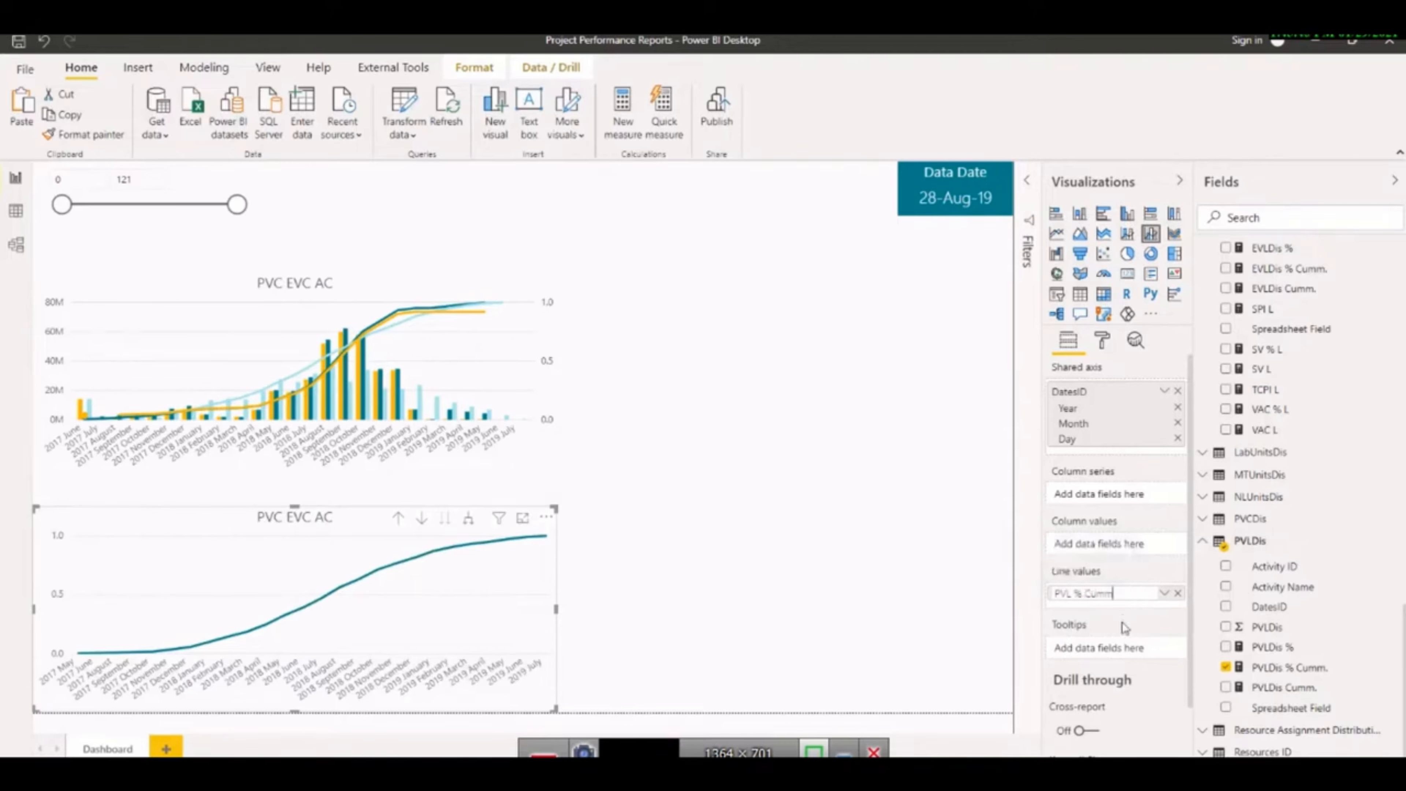
key("Return")
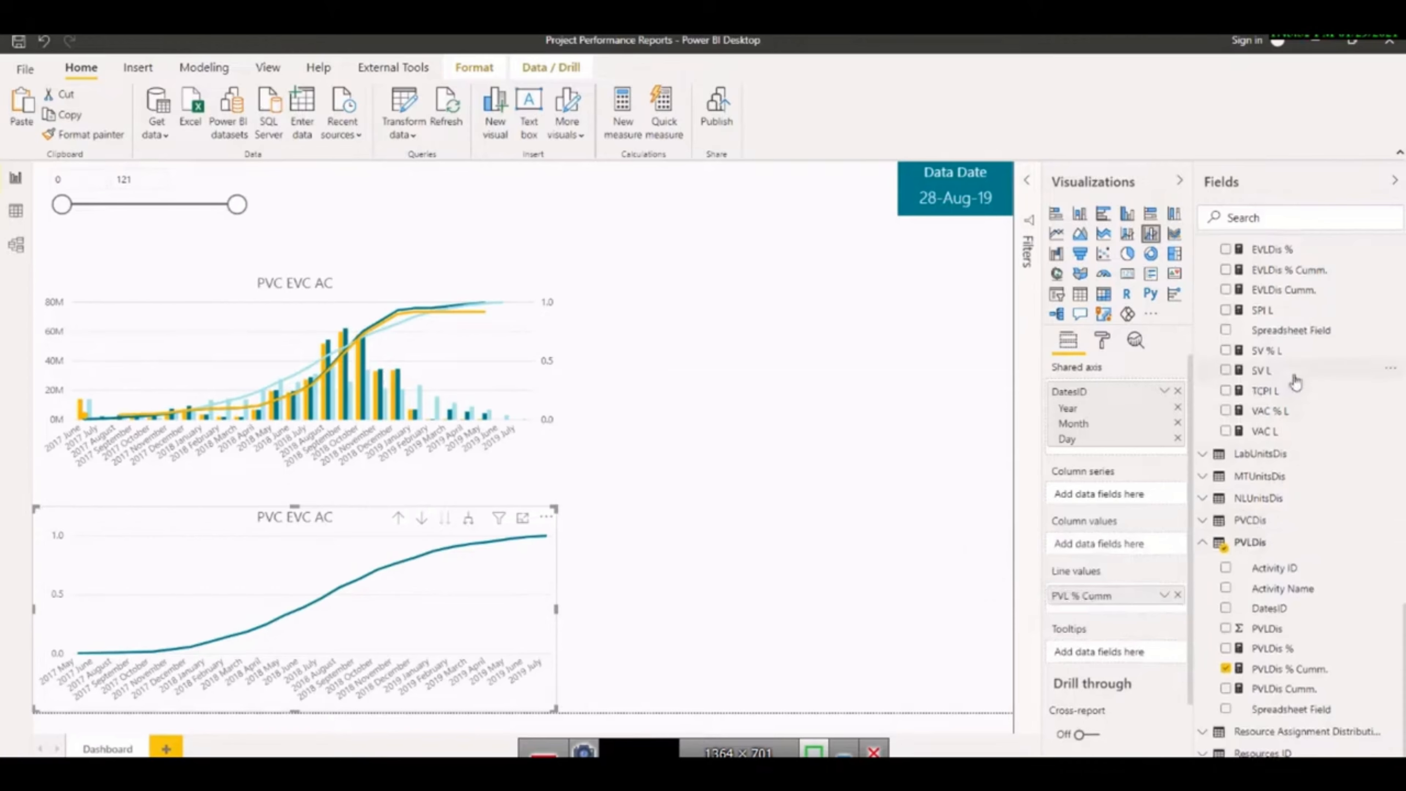
Add EVLDis % Cumm. as the second line value of the lower chart, renamed EVL % Cumm
scroll(1295, 382, "up", 2)
left_click_drag(1290, 353, 1074, 620)
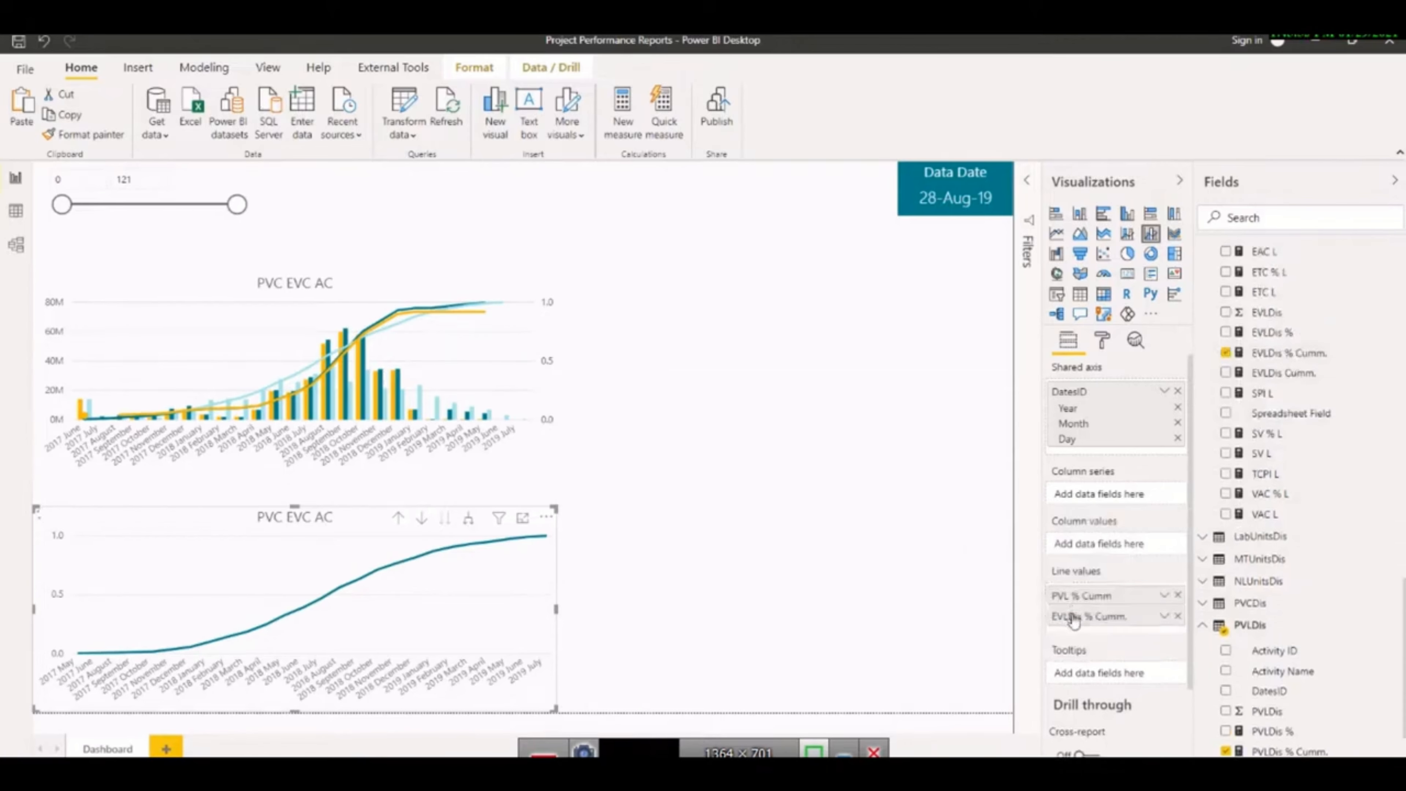
double_click(1074, 620)
type("EVL % C")
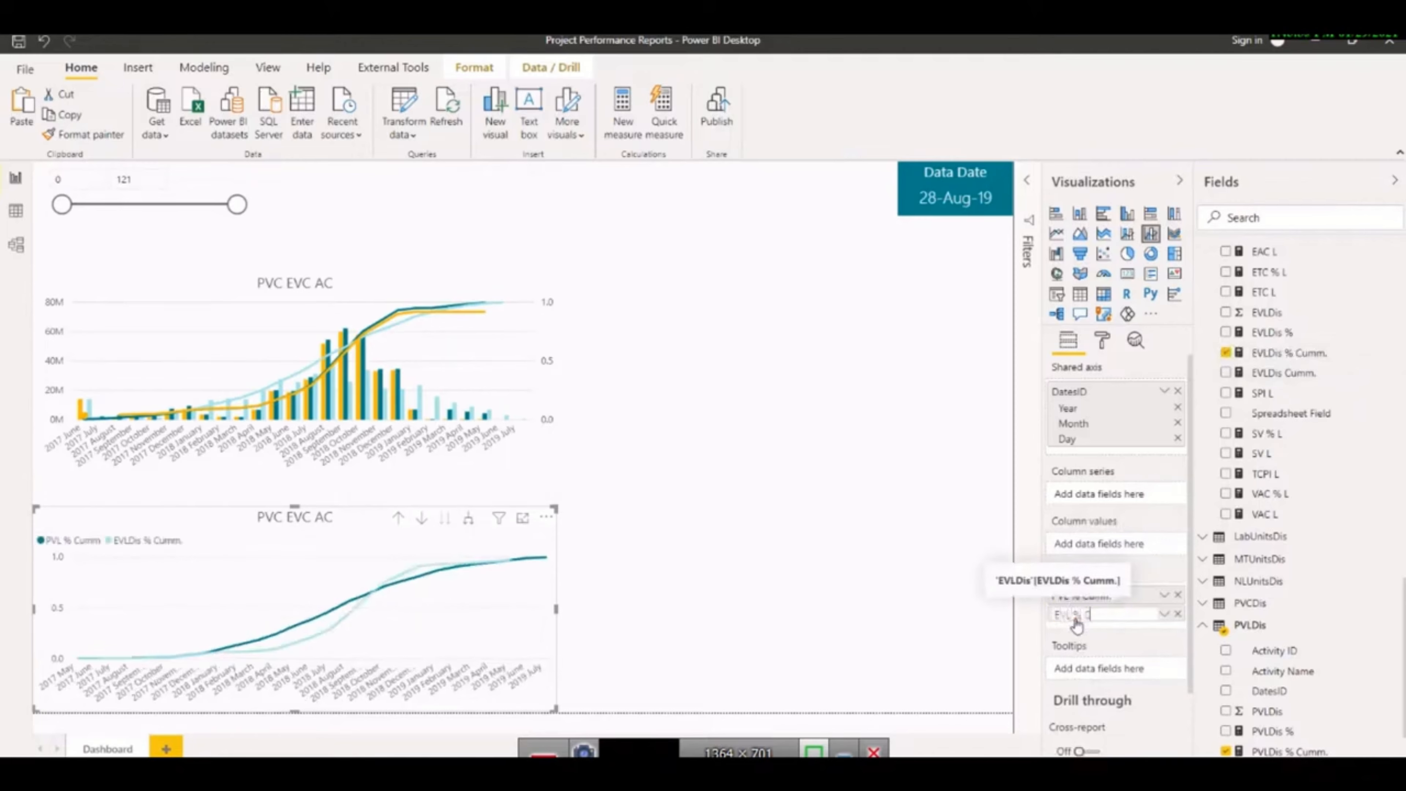
type("umm")
key("Return")
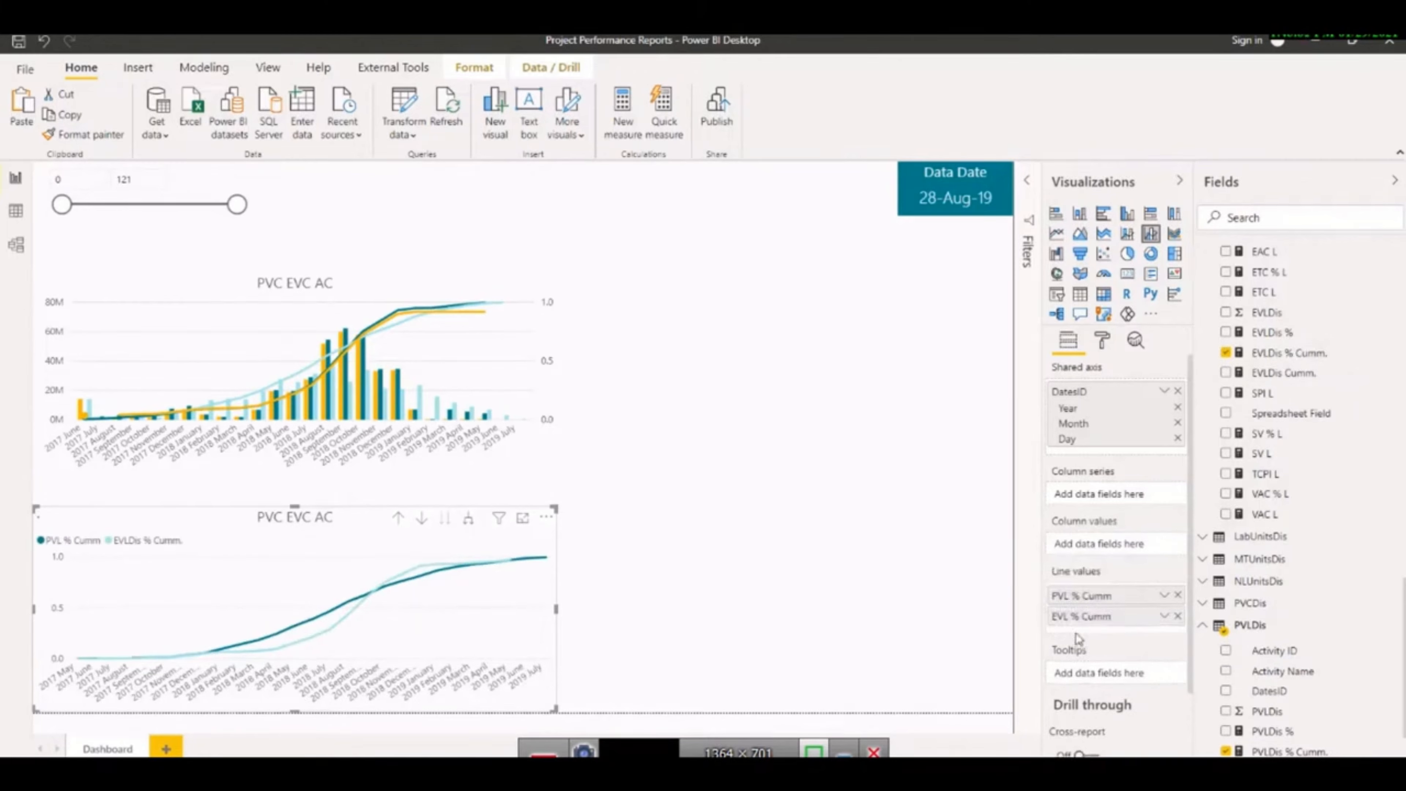
scroll(1265, 459, "up", 10)
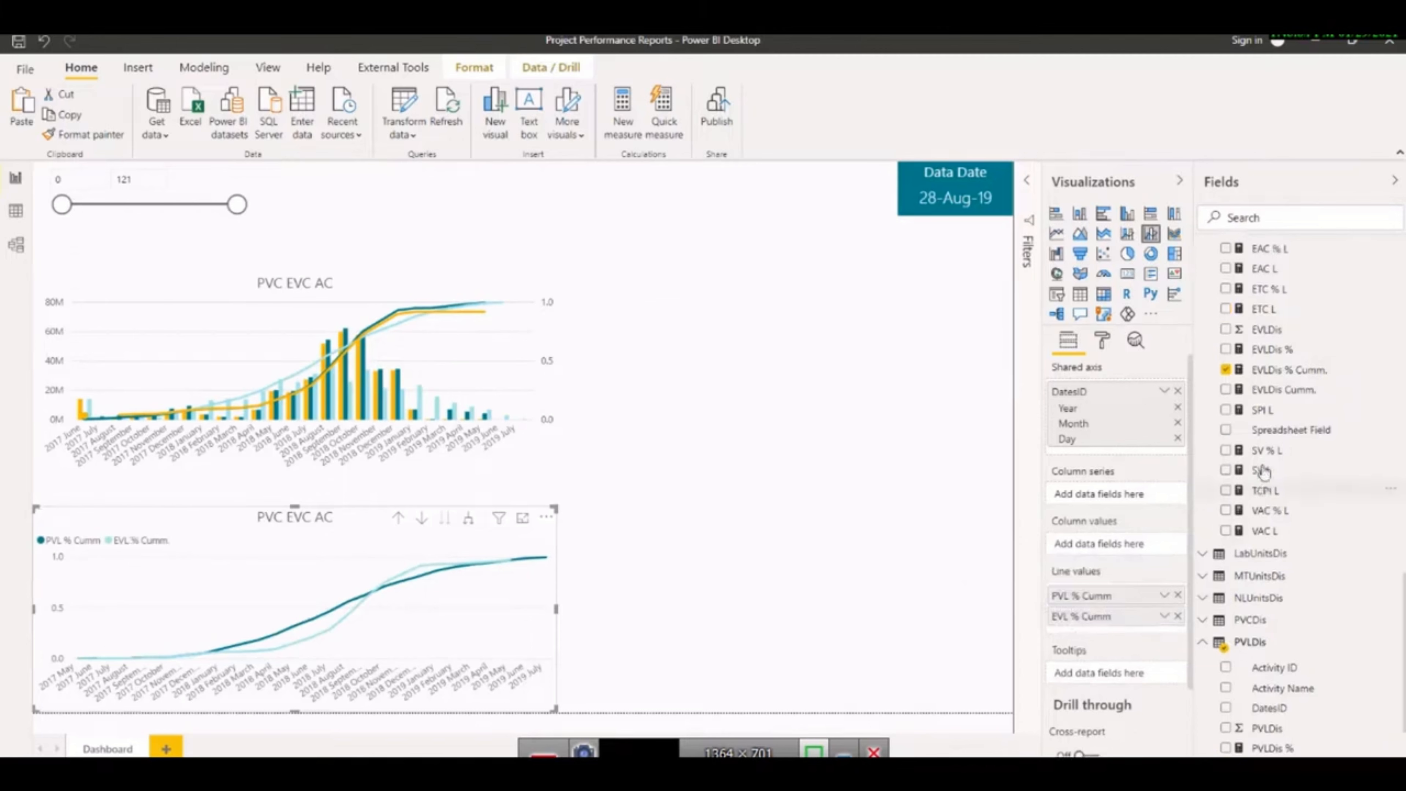
scroll(1269, 433, "up", 3)
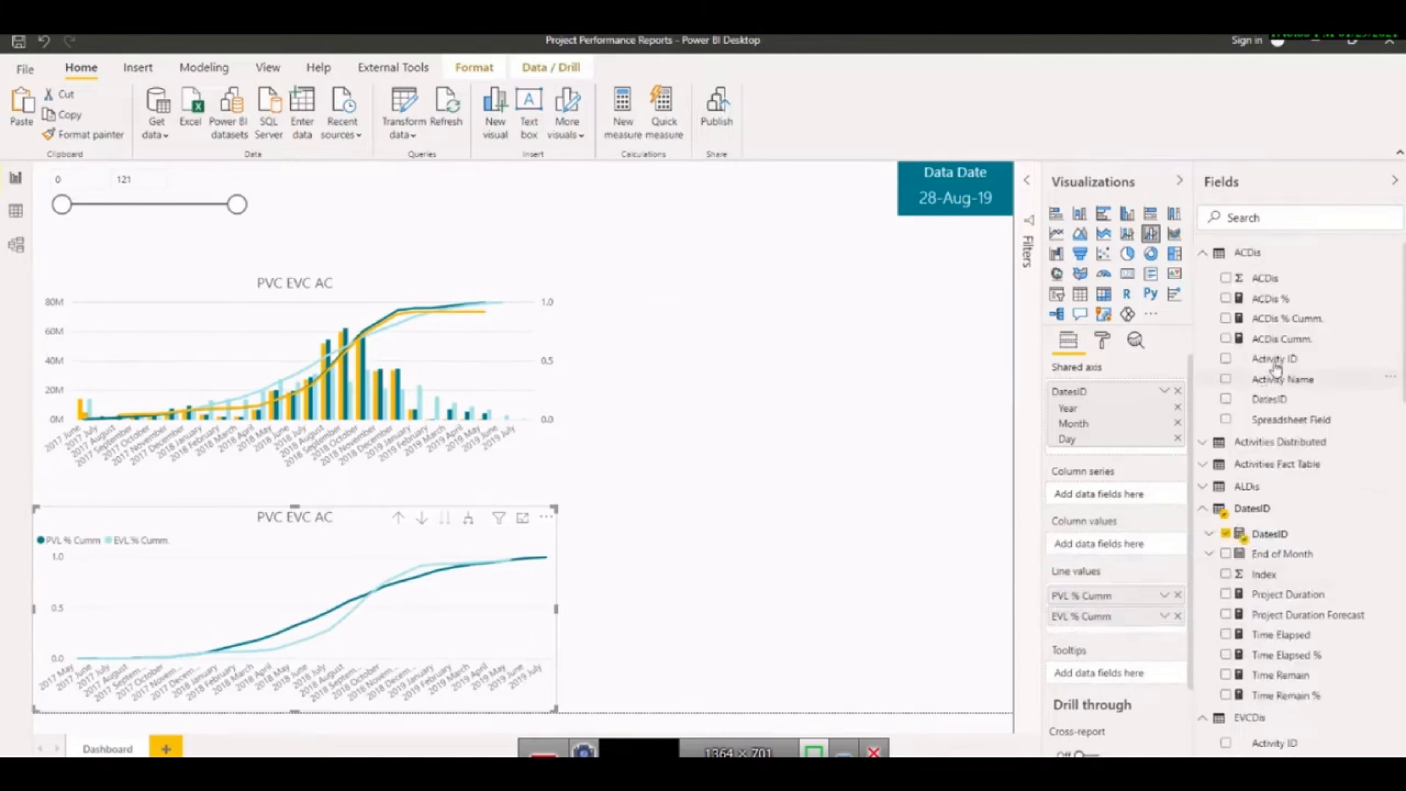
left_click_drag(1282, 323, 1078, 643)
double_click(1078, 642)
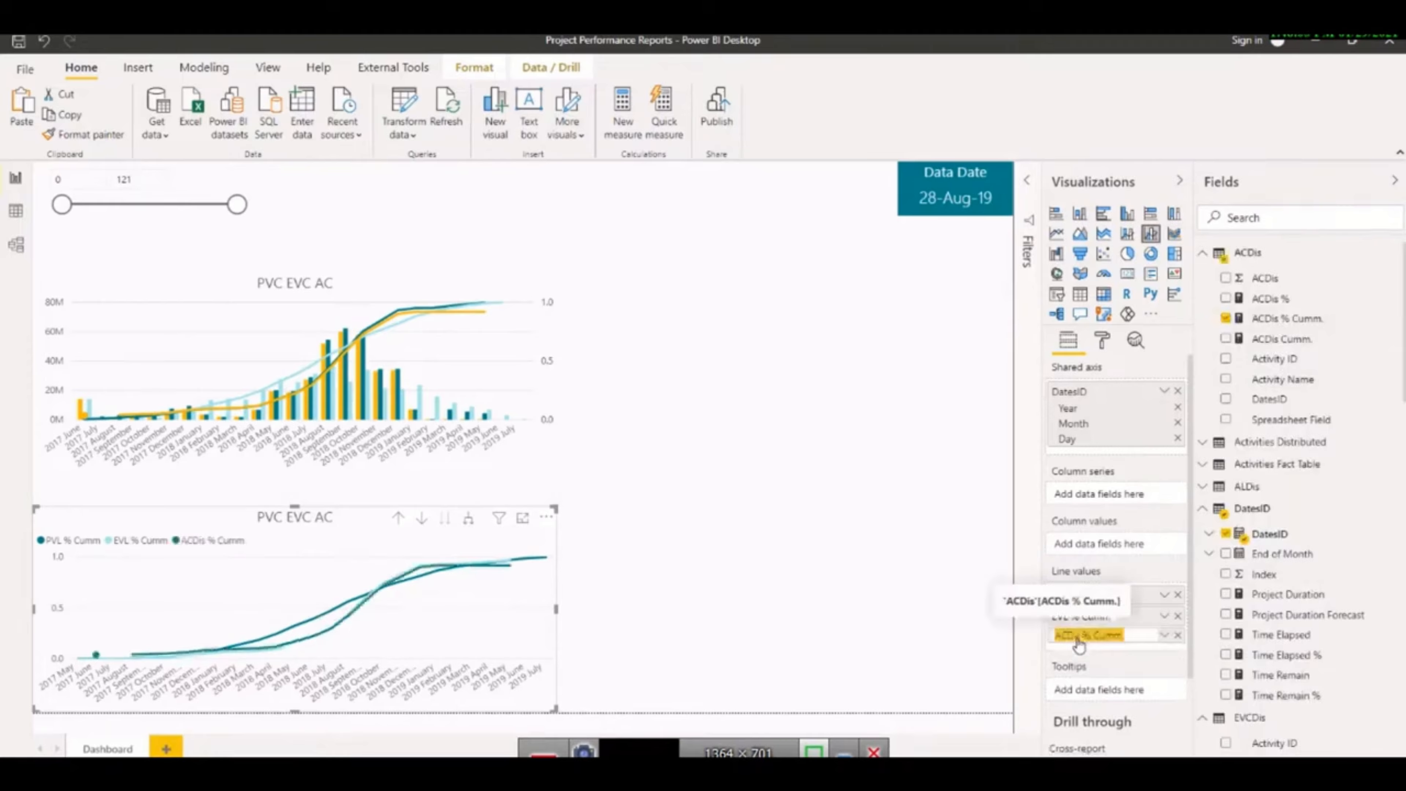
type("A")
key("Return")
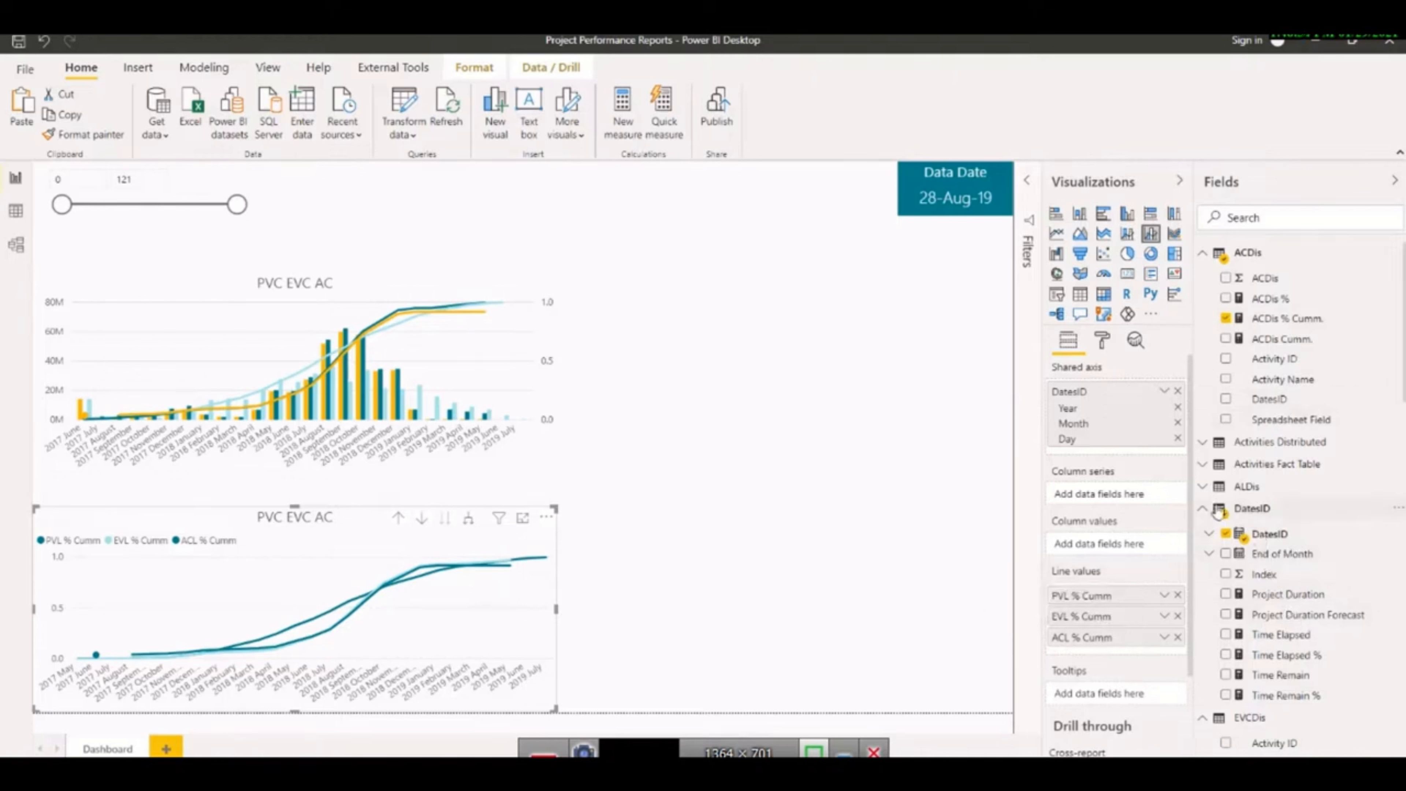
left_click(1176, 638)
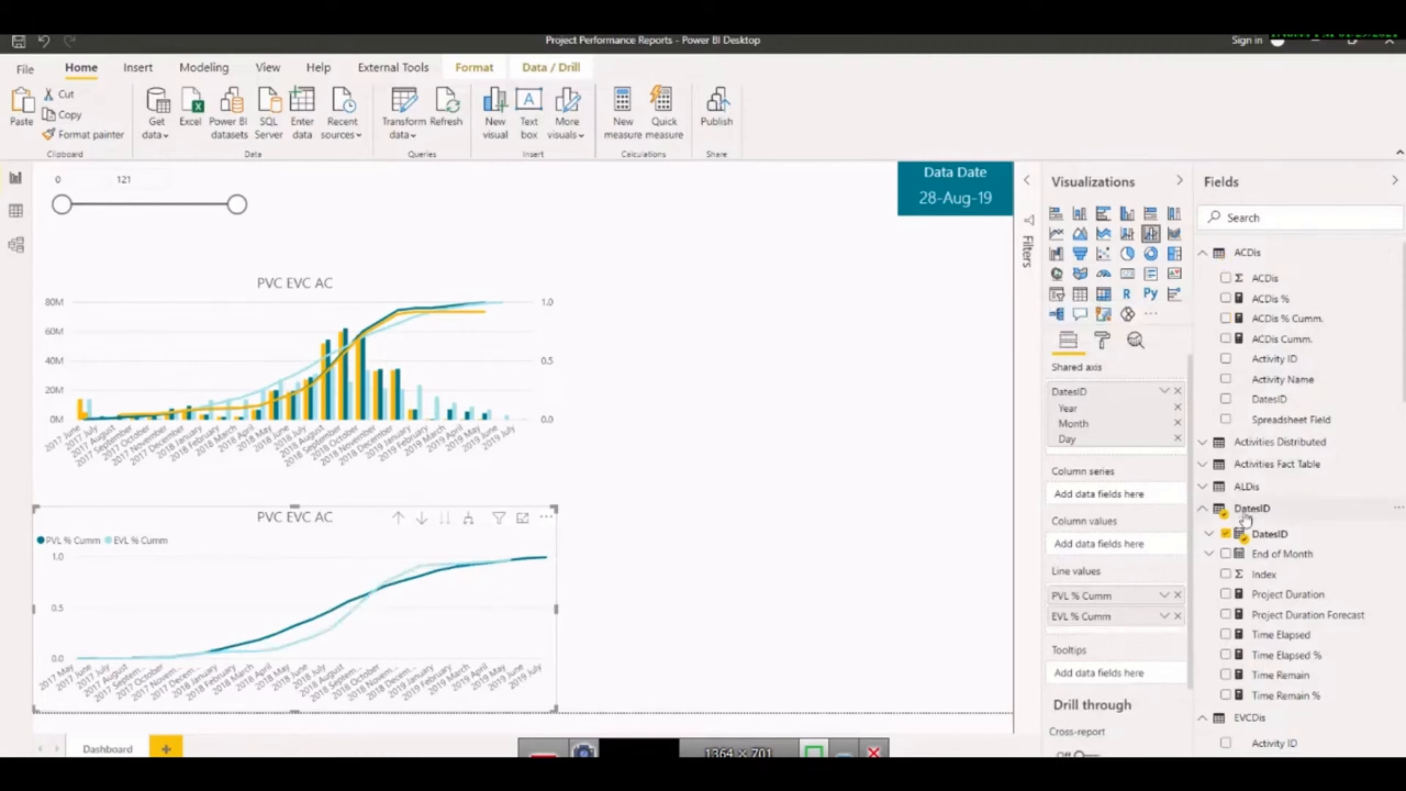
Add ALDis % Cumm. from the ALDis table as the third line value, renamed AL % Cumm
left_click(1211, 492)
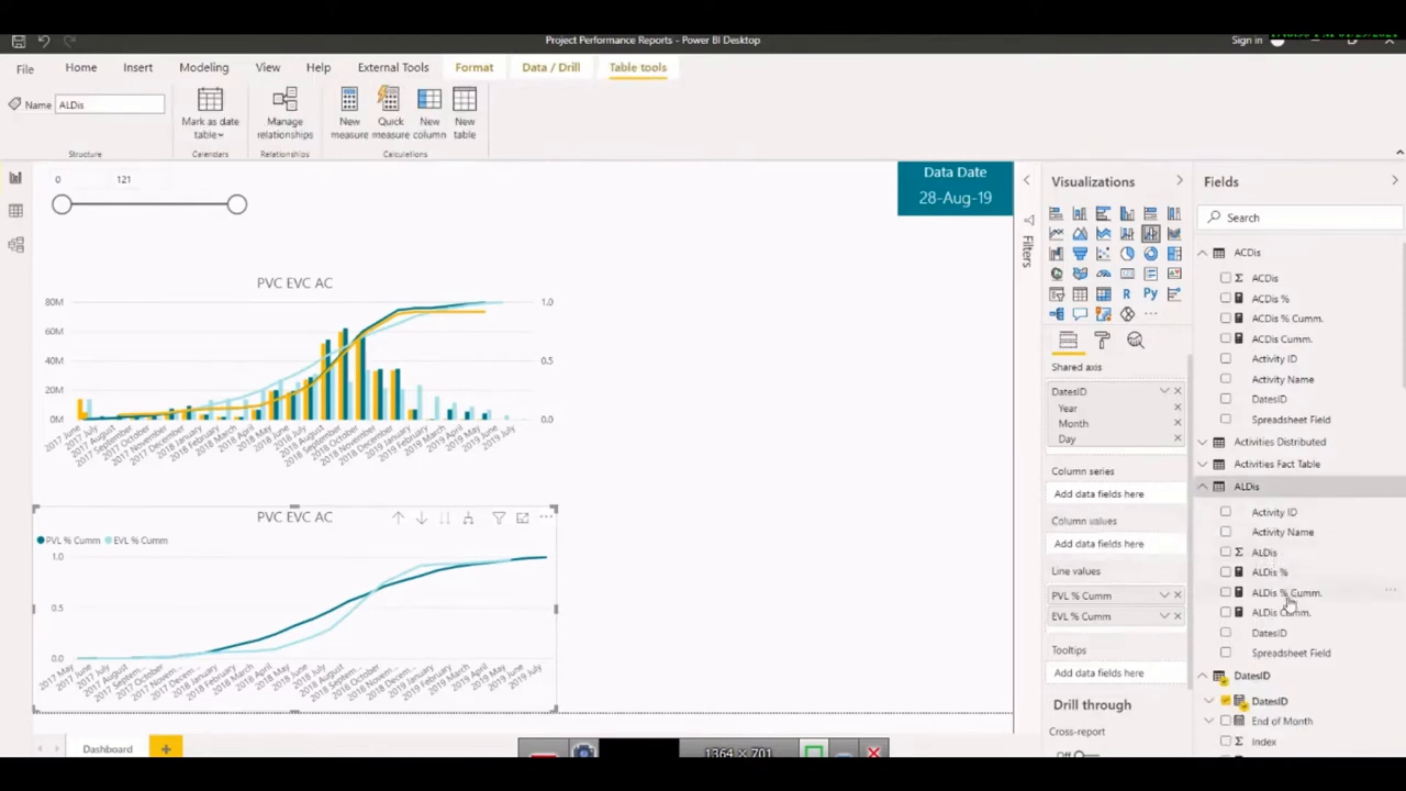
left_click_drag(1288, 600, 1079, 640)
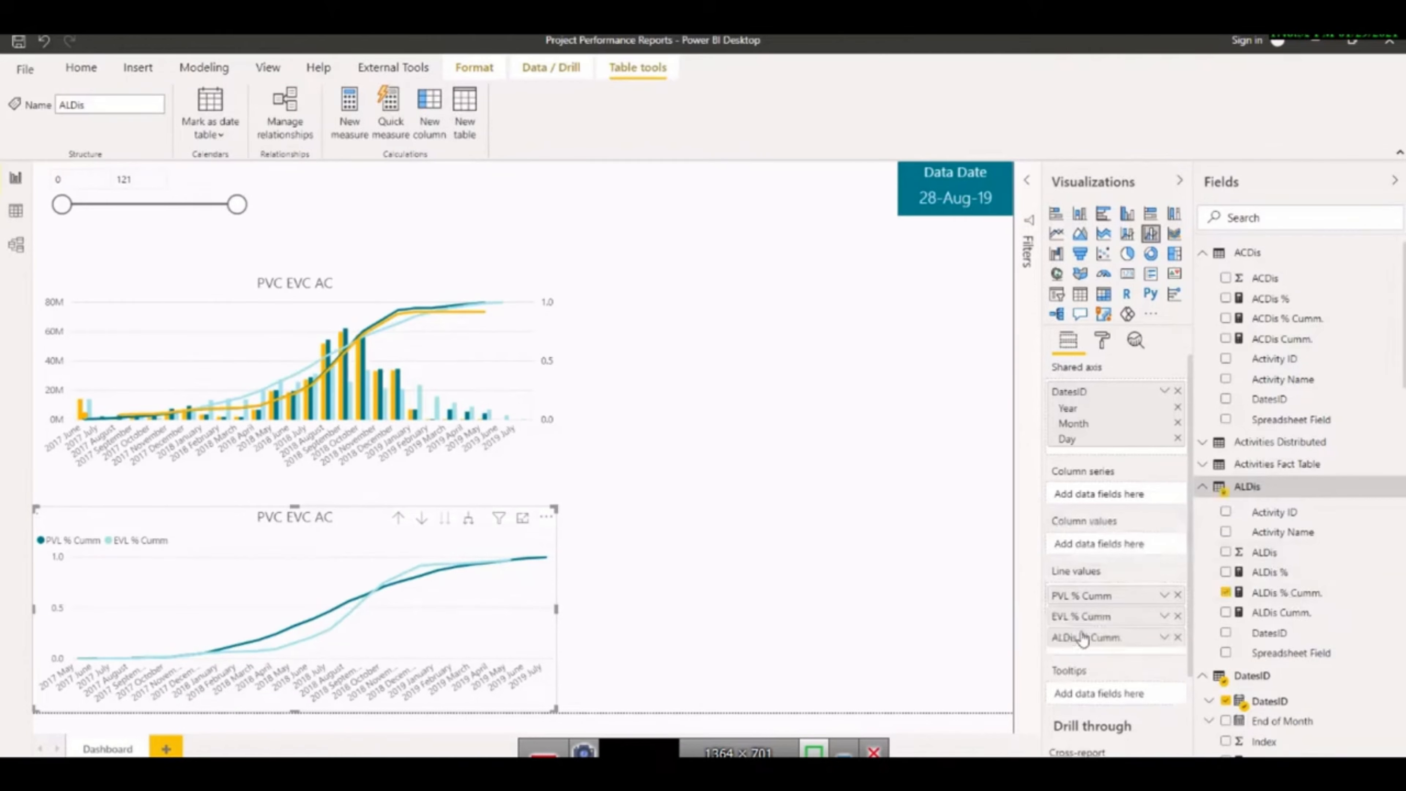
double_click(1080, 640)
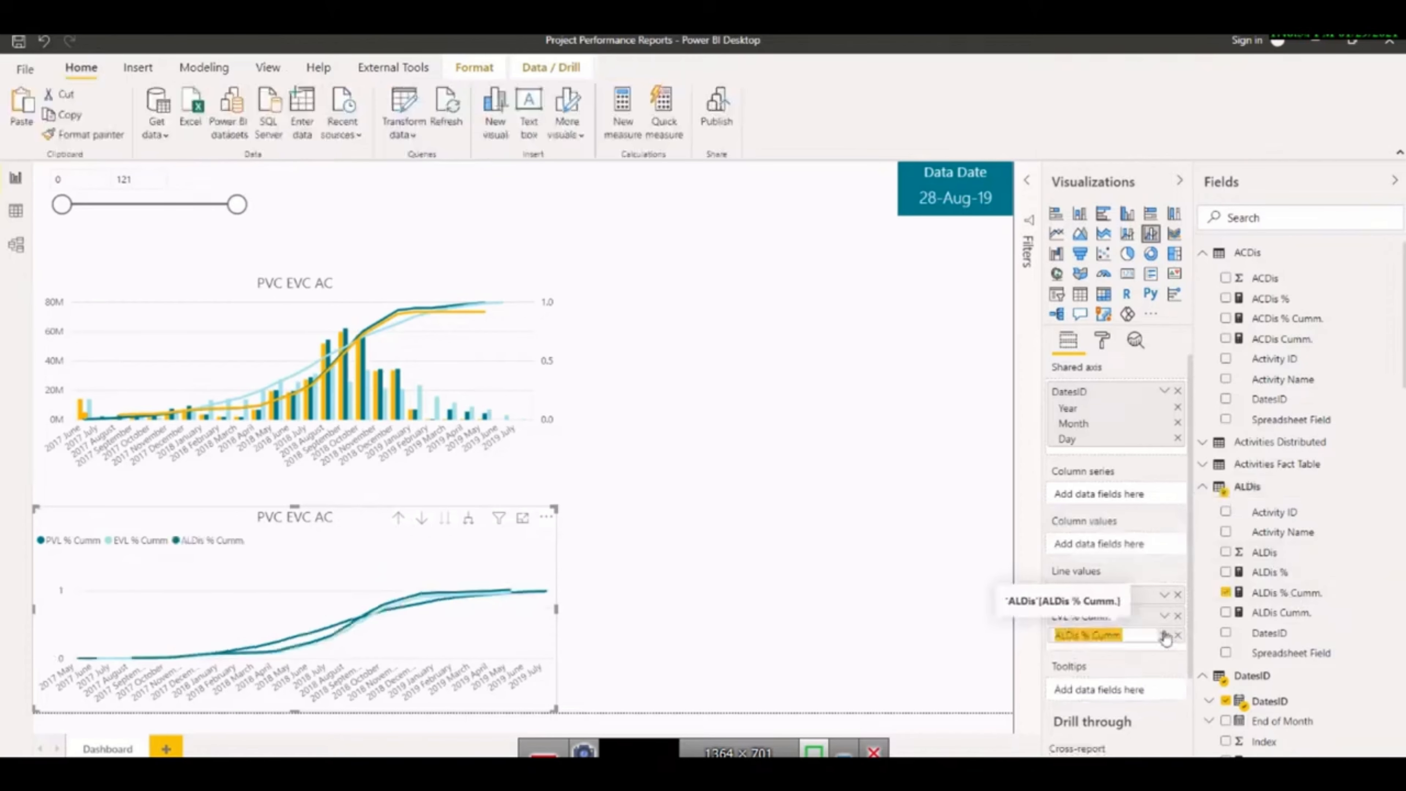
type("A")
left_click(1132, 664)
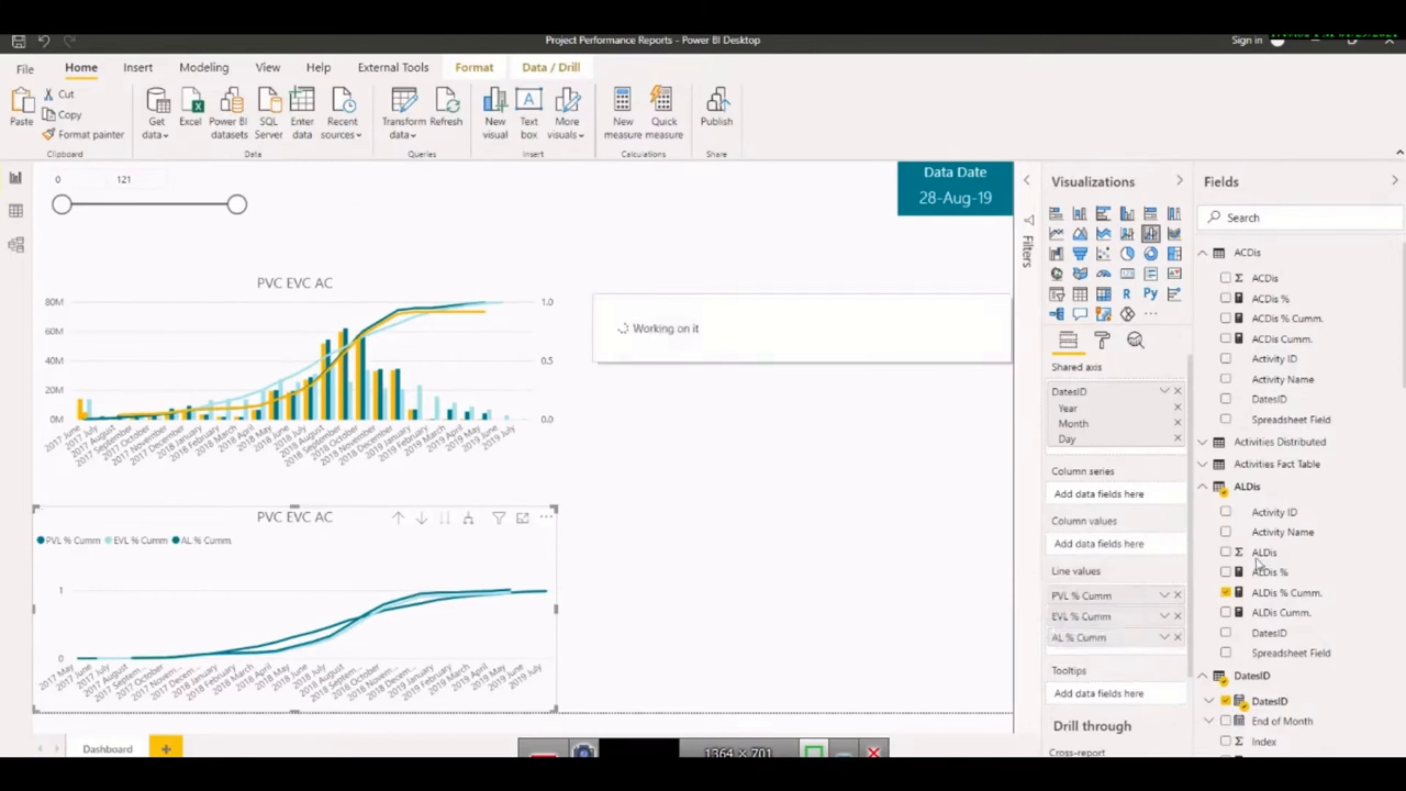
Add ALDis, PVLDis and EVLDis, in that order, as the lower chart's column values
left_click_drag(1262, 559, 1068, 554)
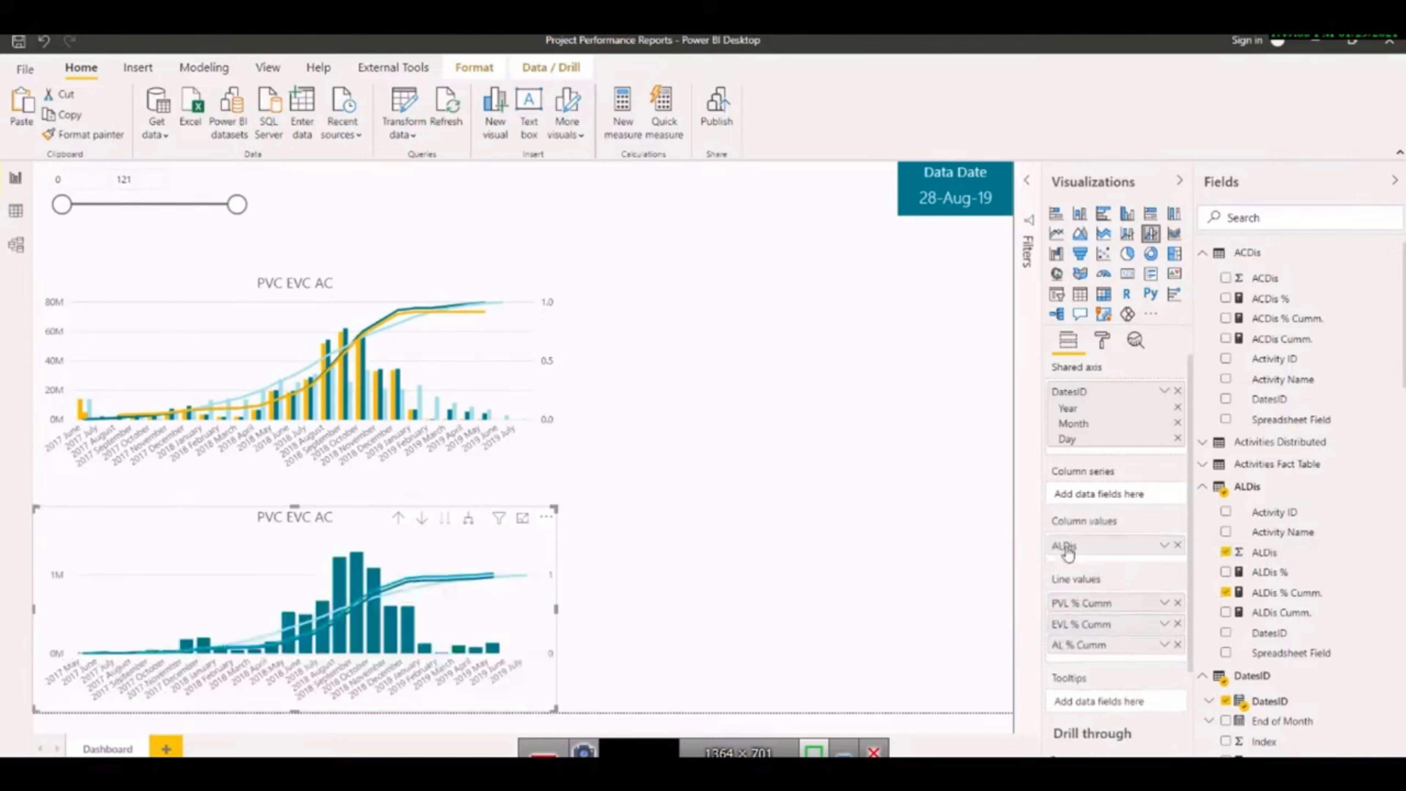
scroll(1295, 624, "down", 10)
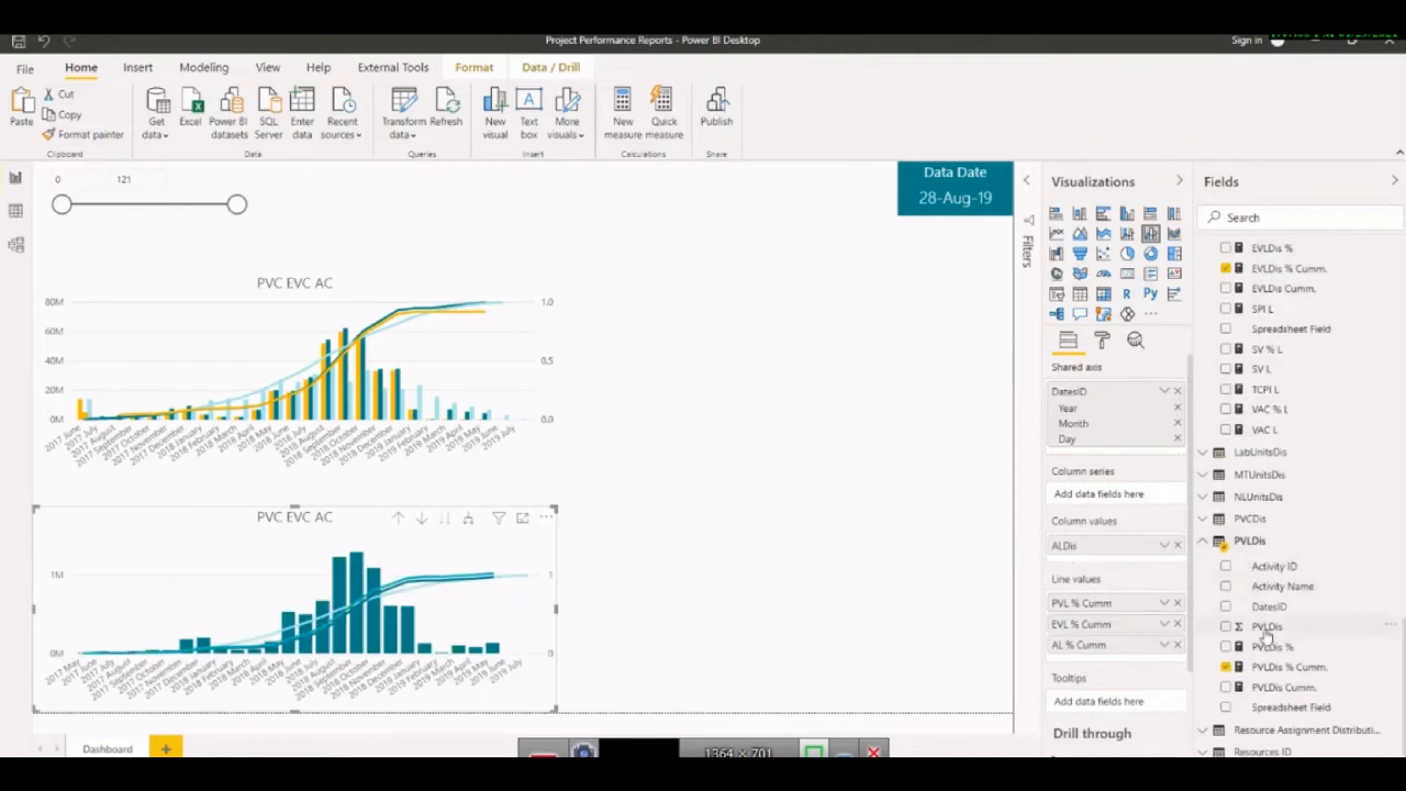
left_click_drag(1264, 628, 1062, 554)
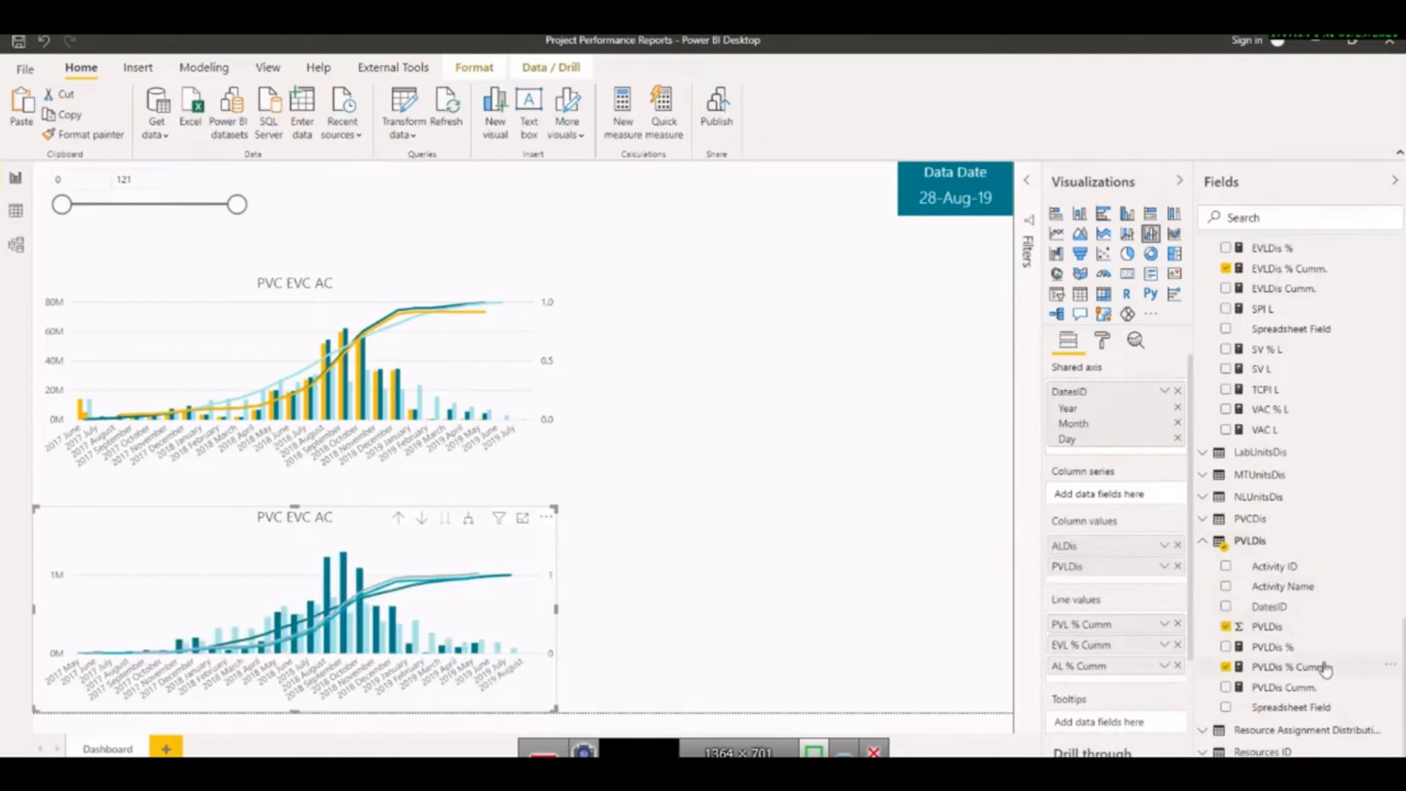
scroll(1325, 667, "up", 6)
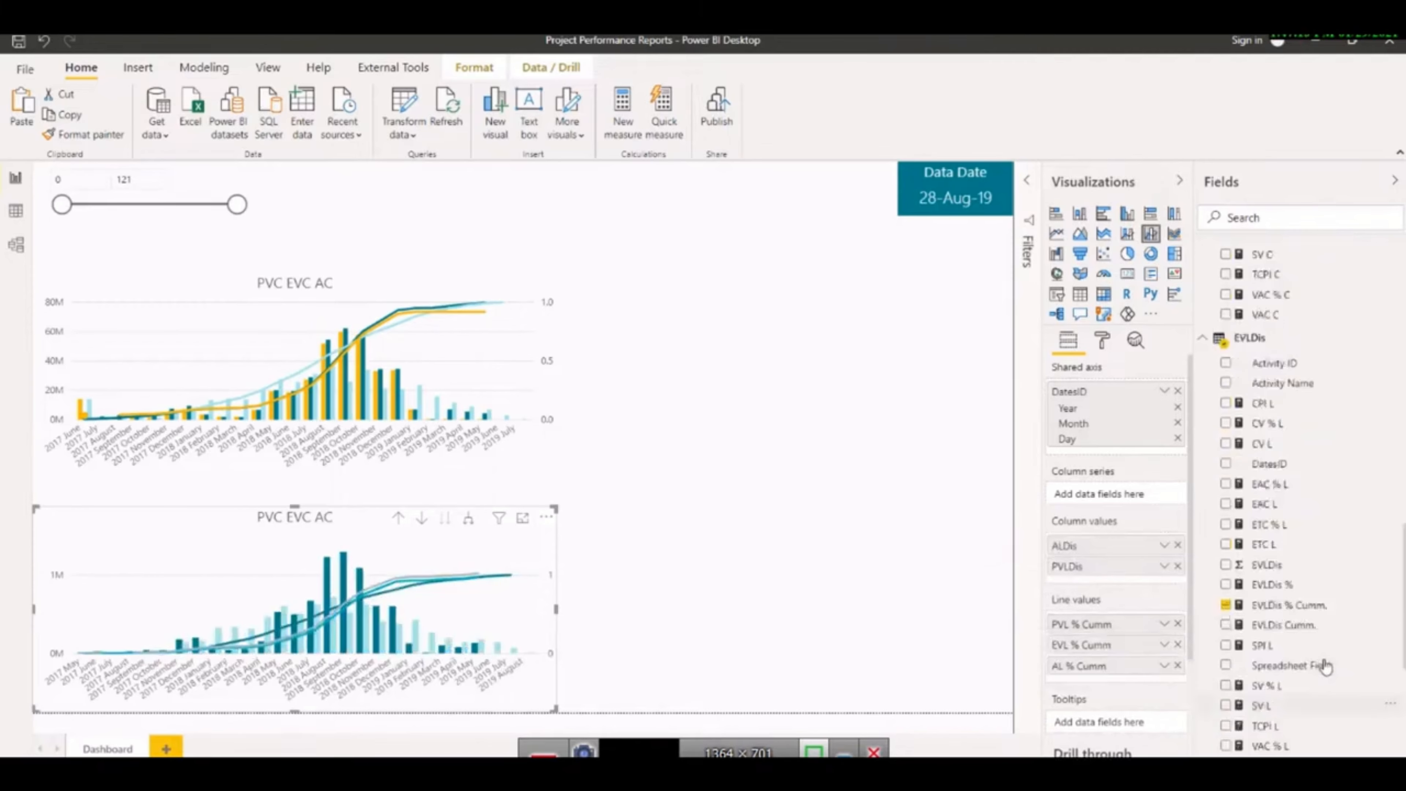
scroll(1325, 645, "down", 3)
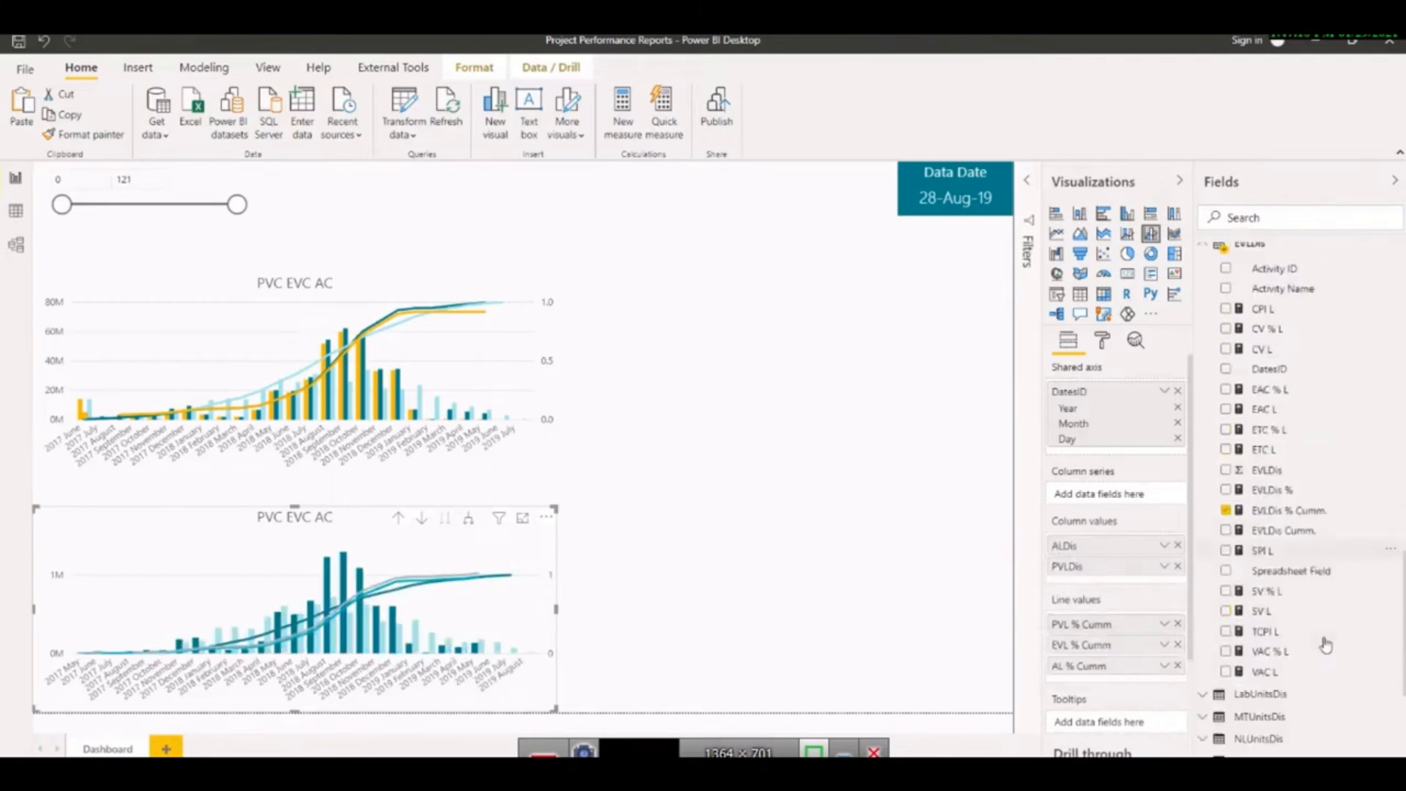
scroll(1323, 647, "down", 2)
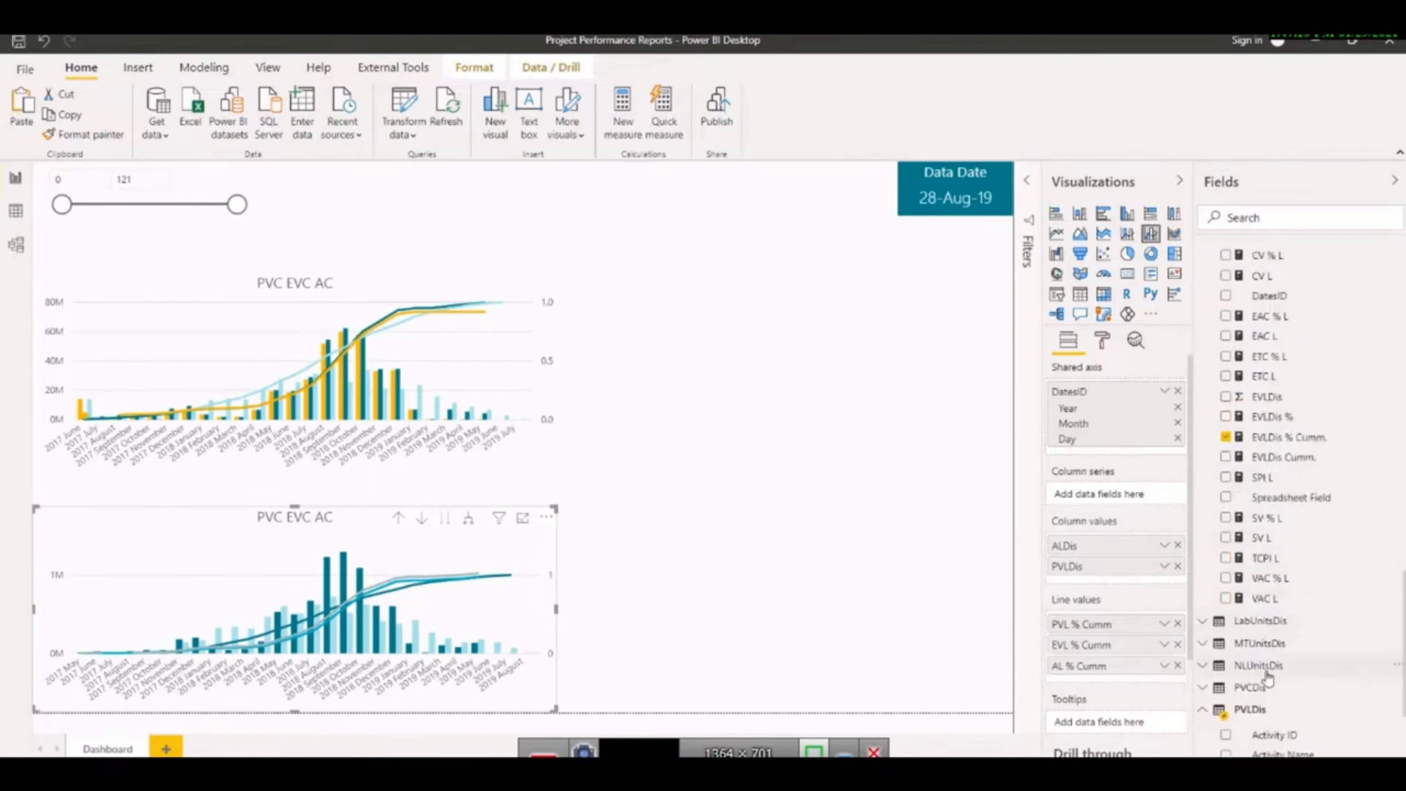
scroll(1273, 408, "up", 2)
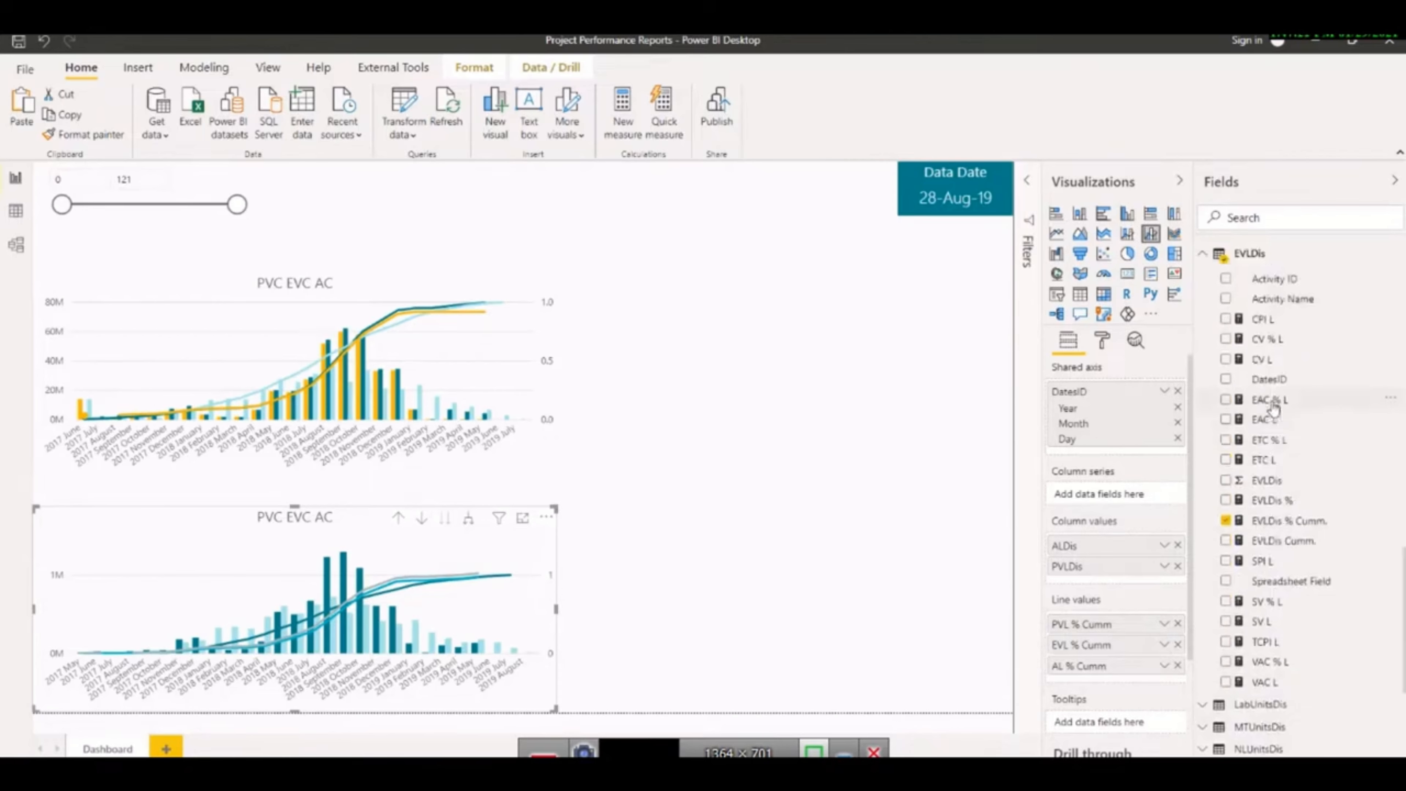
left_click_drag(1269, 481, 1071, 575)
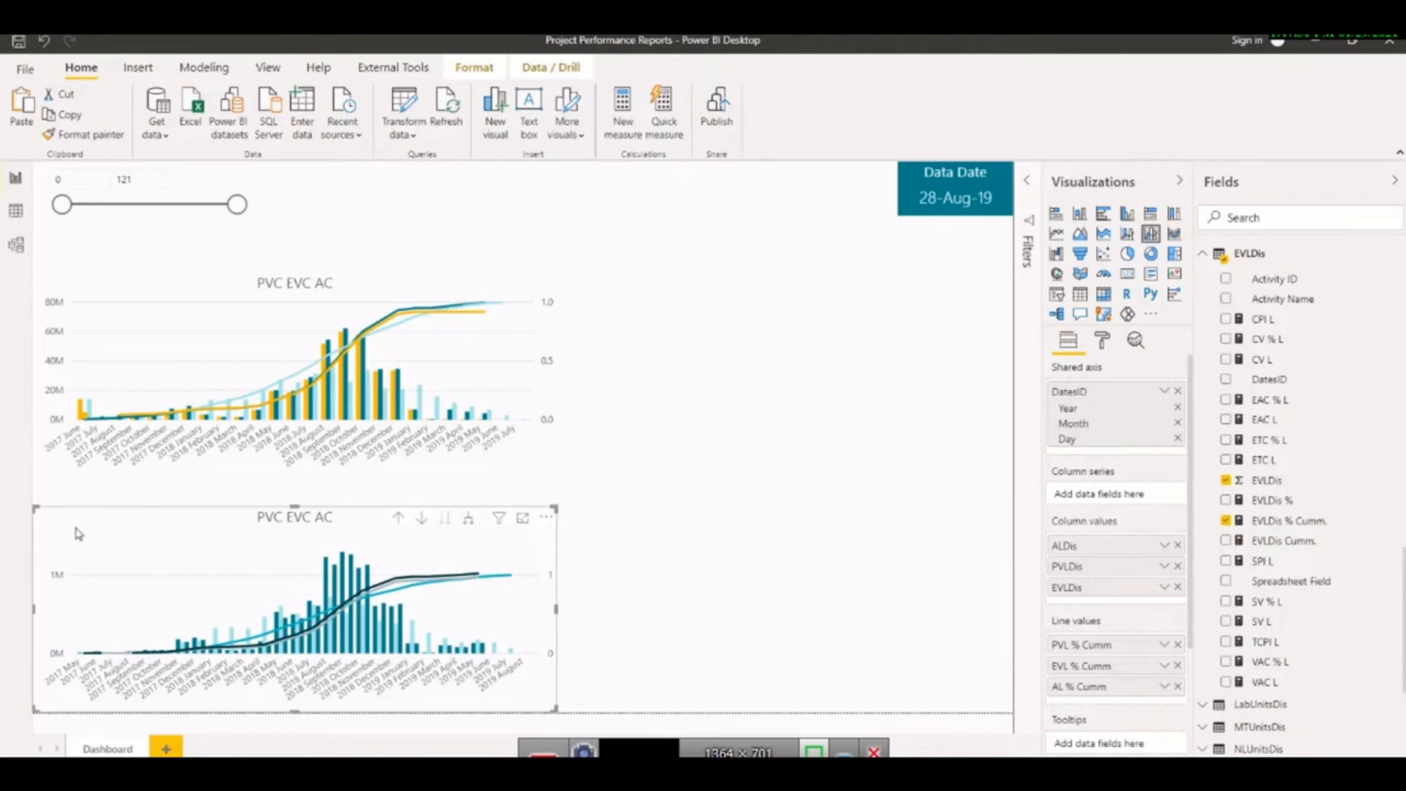
Duplicate the lower chart into the empty space to its right and narrow the original
left_click_drag(78, 533, 611, 507)
key("ctrl+v")
mouse_move(488, 575)
left_mouse_down()
mouse_move(543, 579)
mouse_move(509, 560)
left_mouse_up()
left_click(522, 581)
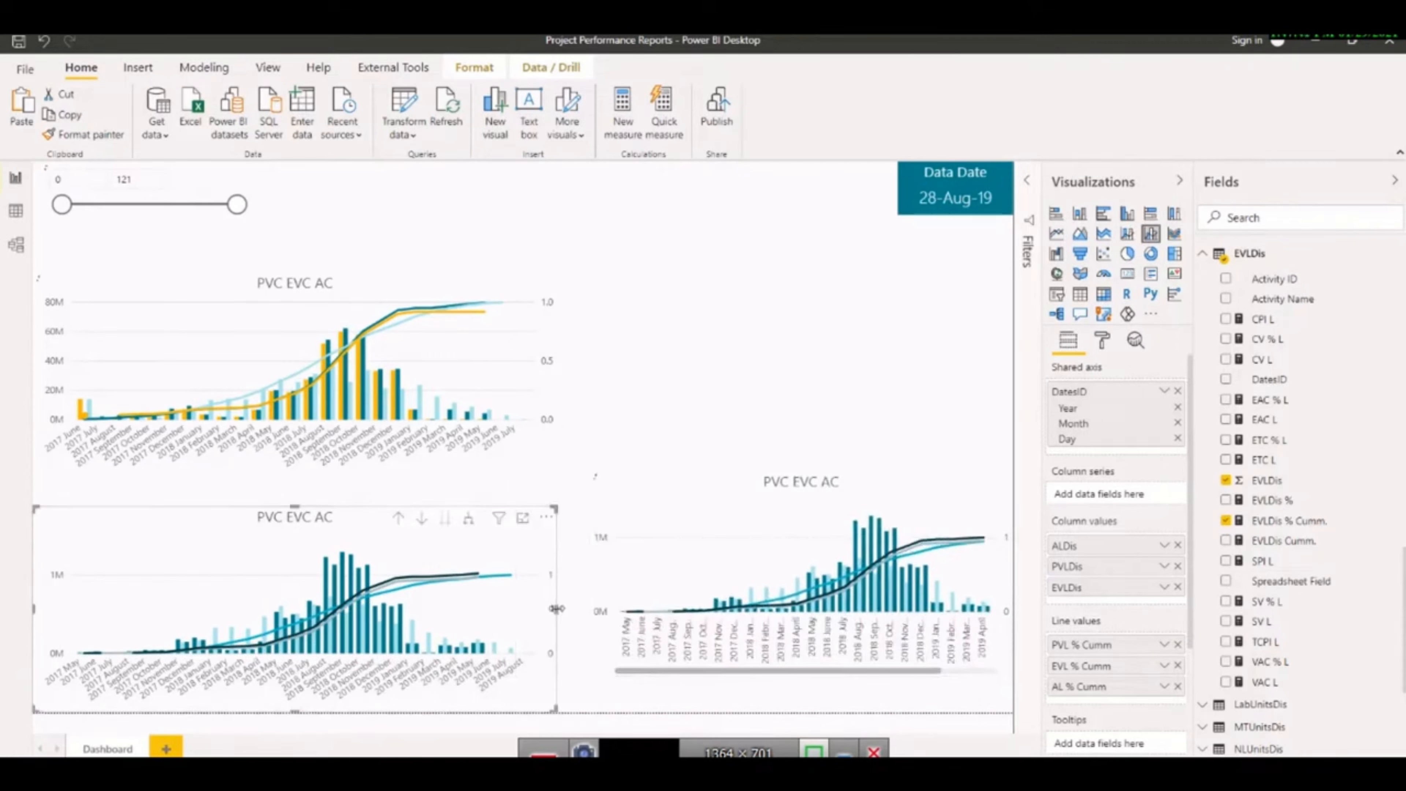
left_click_drag(556, 608, 471, 611)
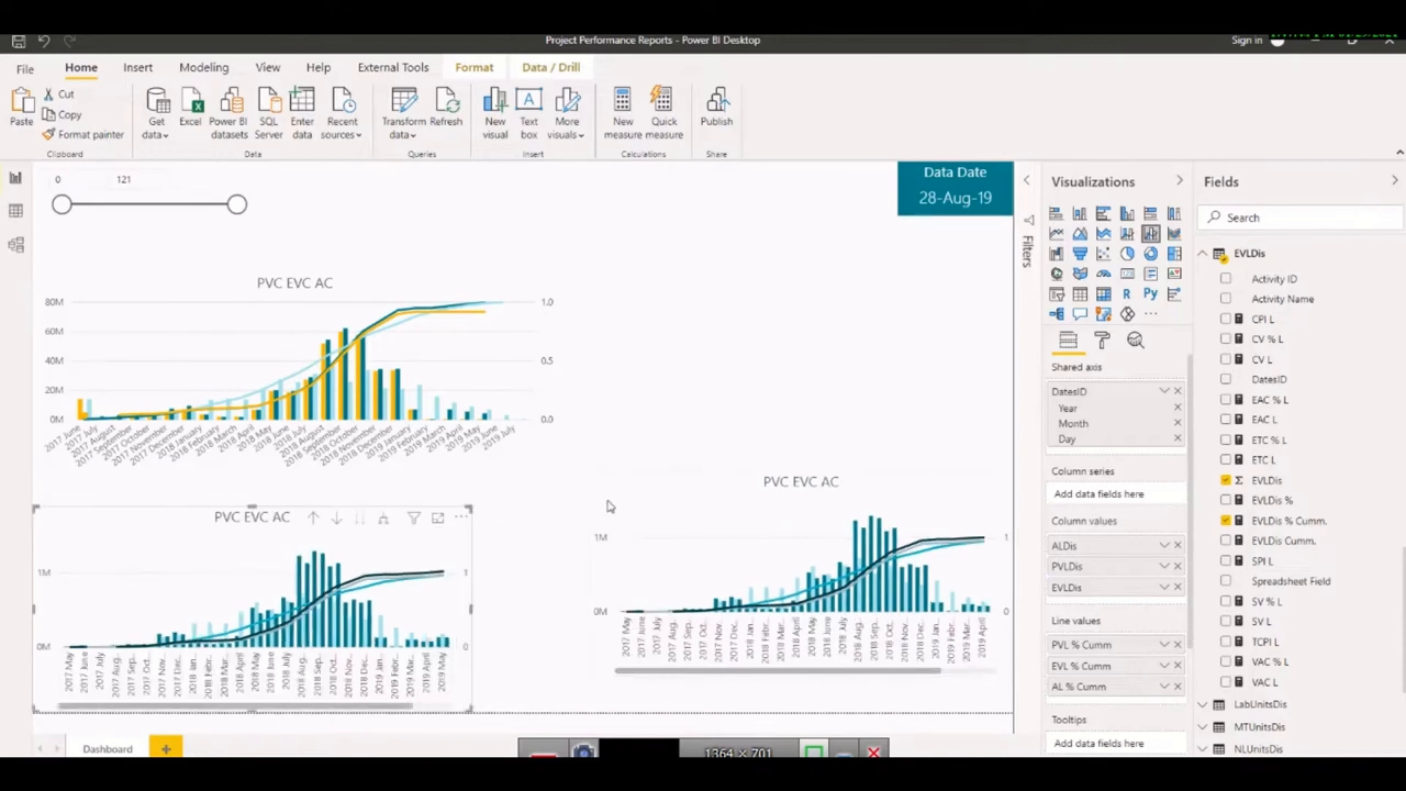
Align the copied chart level with the original along the page's lower edge and widen it toward the original
left_click(644, 498)
left_click_drag(644, 498, 644, 534)
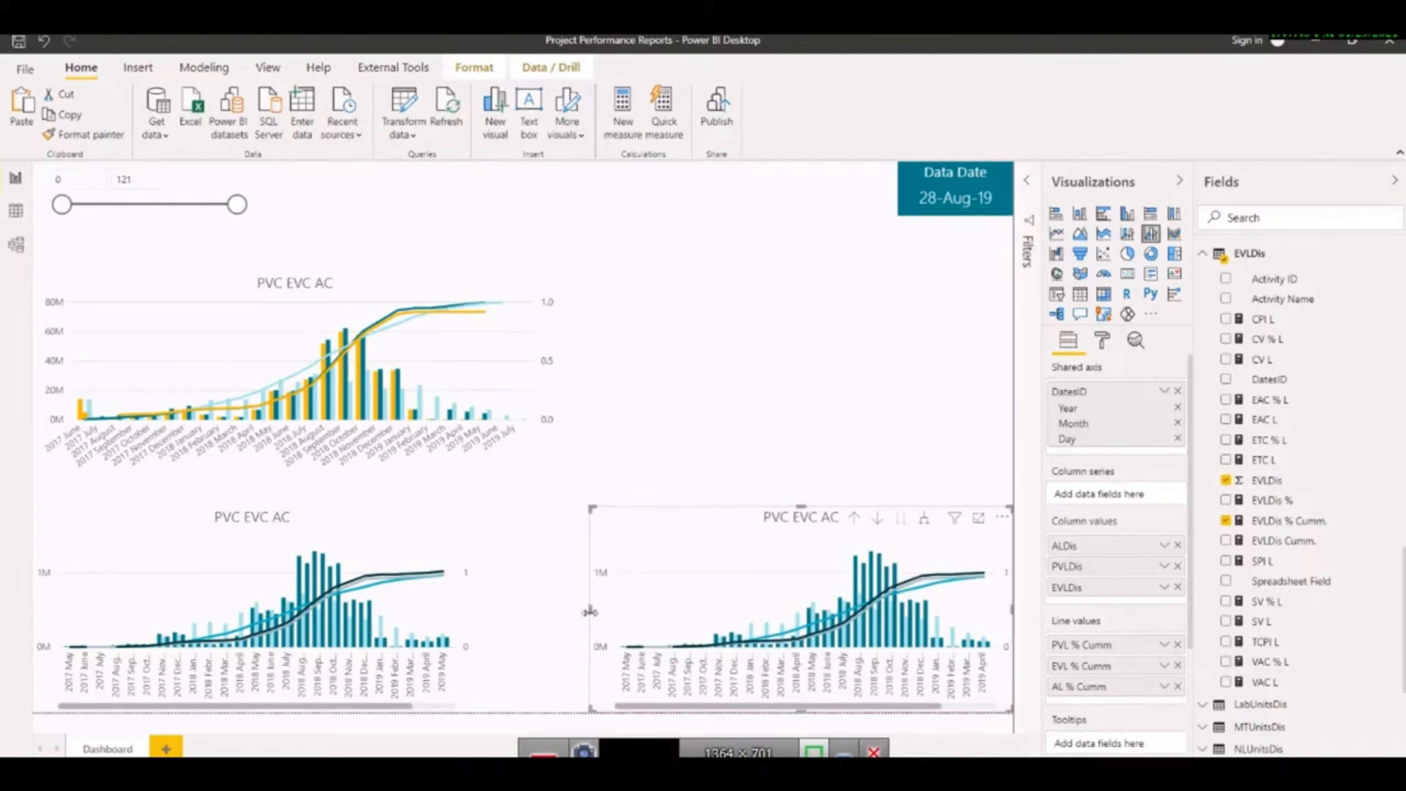
left_click_drag(590, 611, 500, 615)
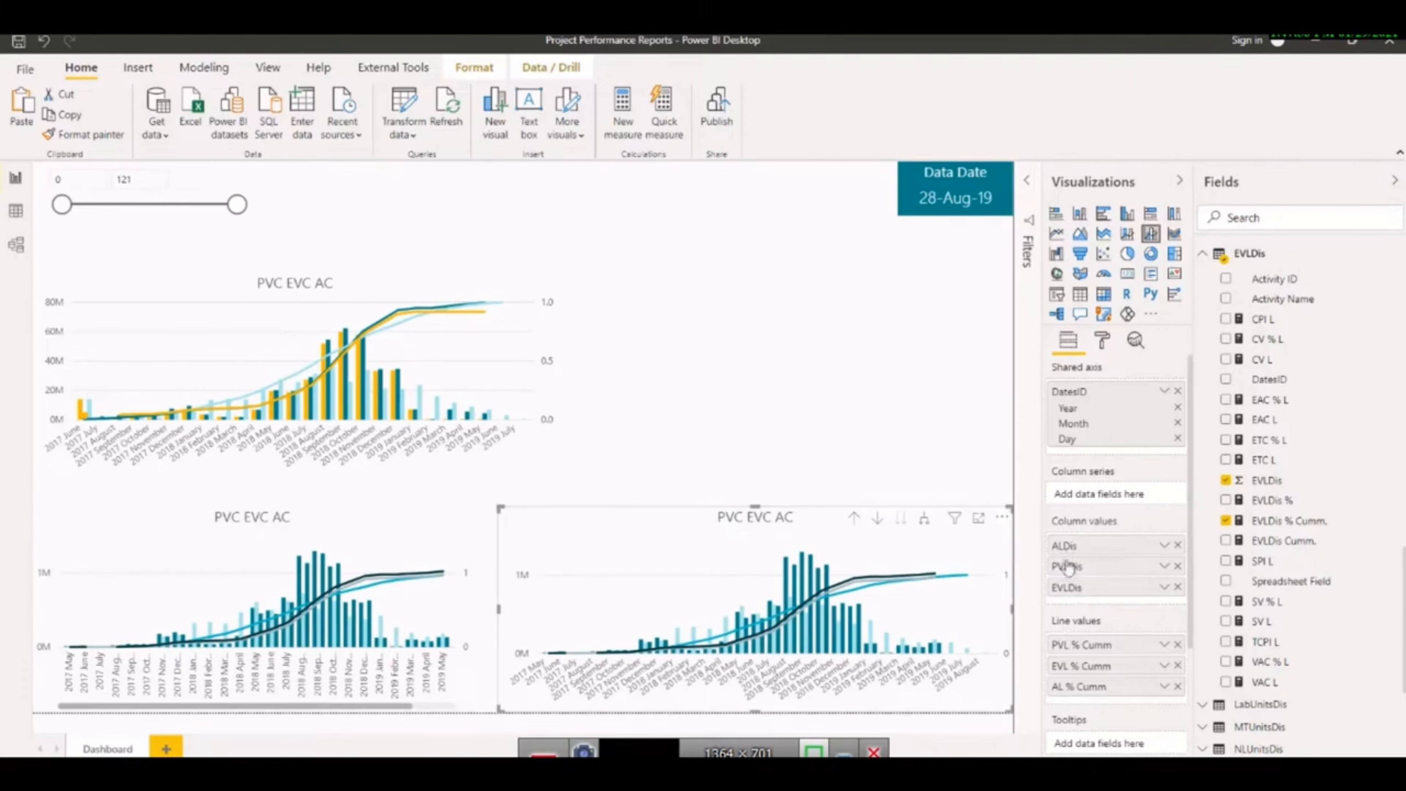
Remove PVLDis from the column values and PVL % Cumm from the line values of the lower-row chart copy
left_click(1177, 566)
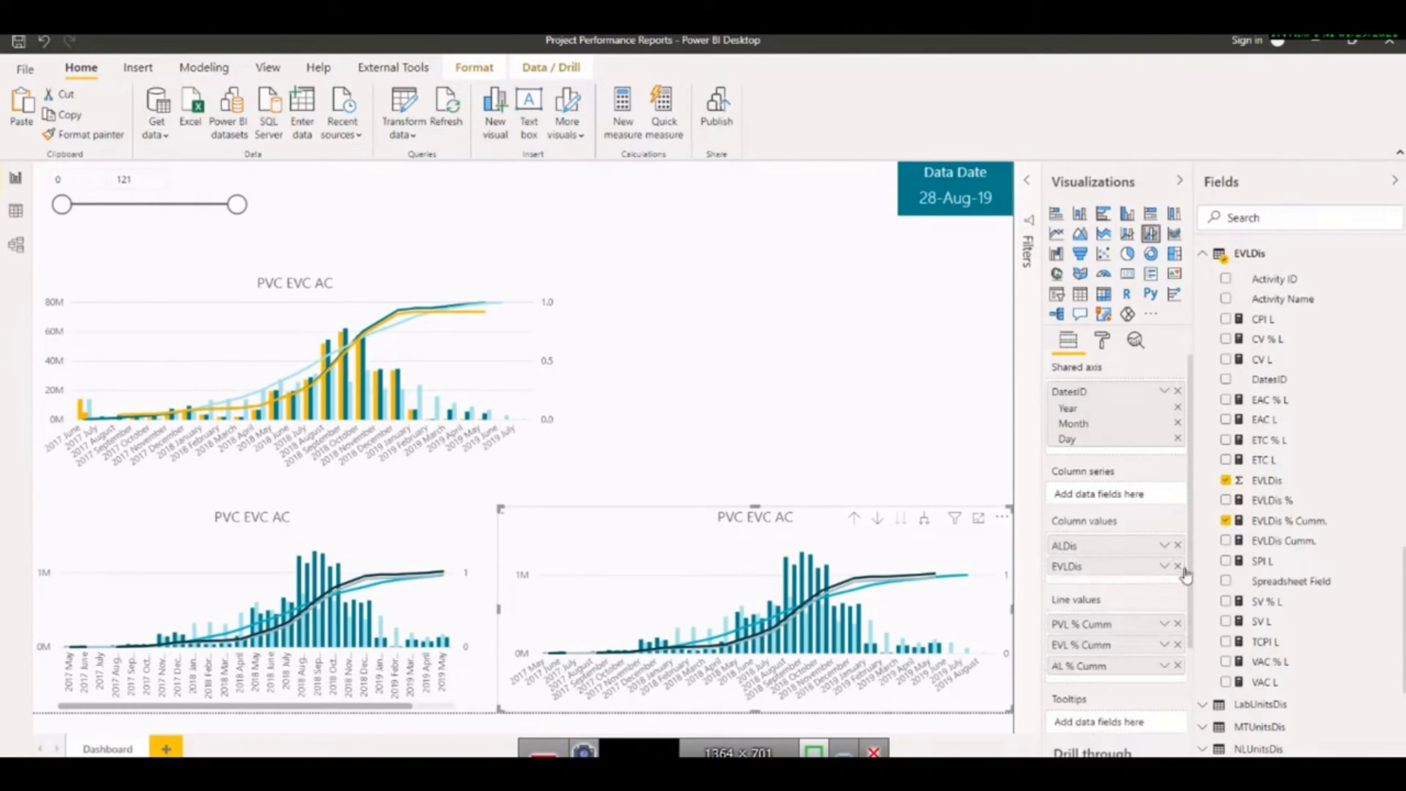
left_click(1178, 624)
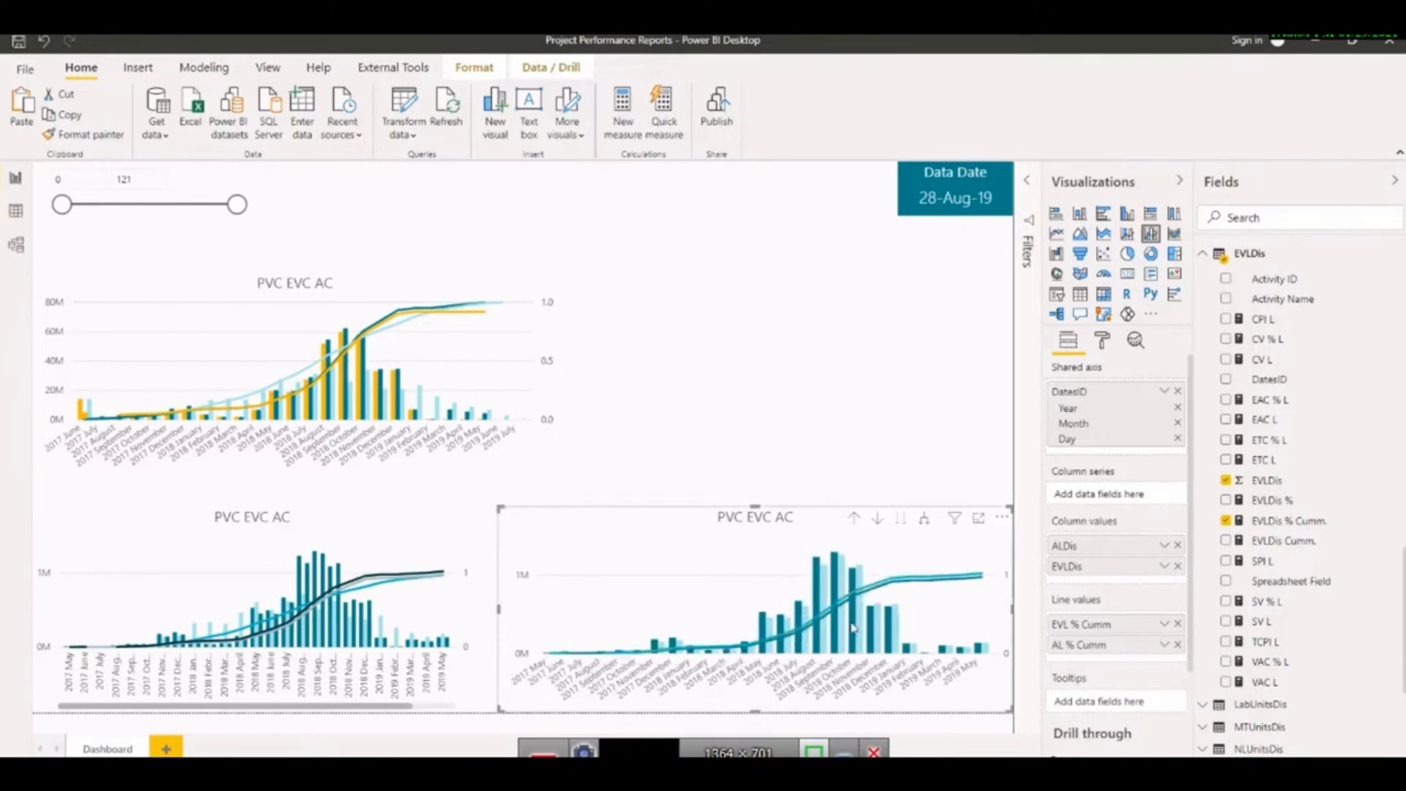
left_click(166, 548)
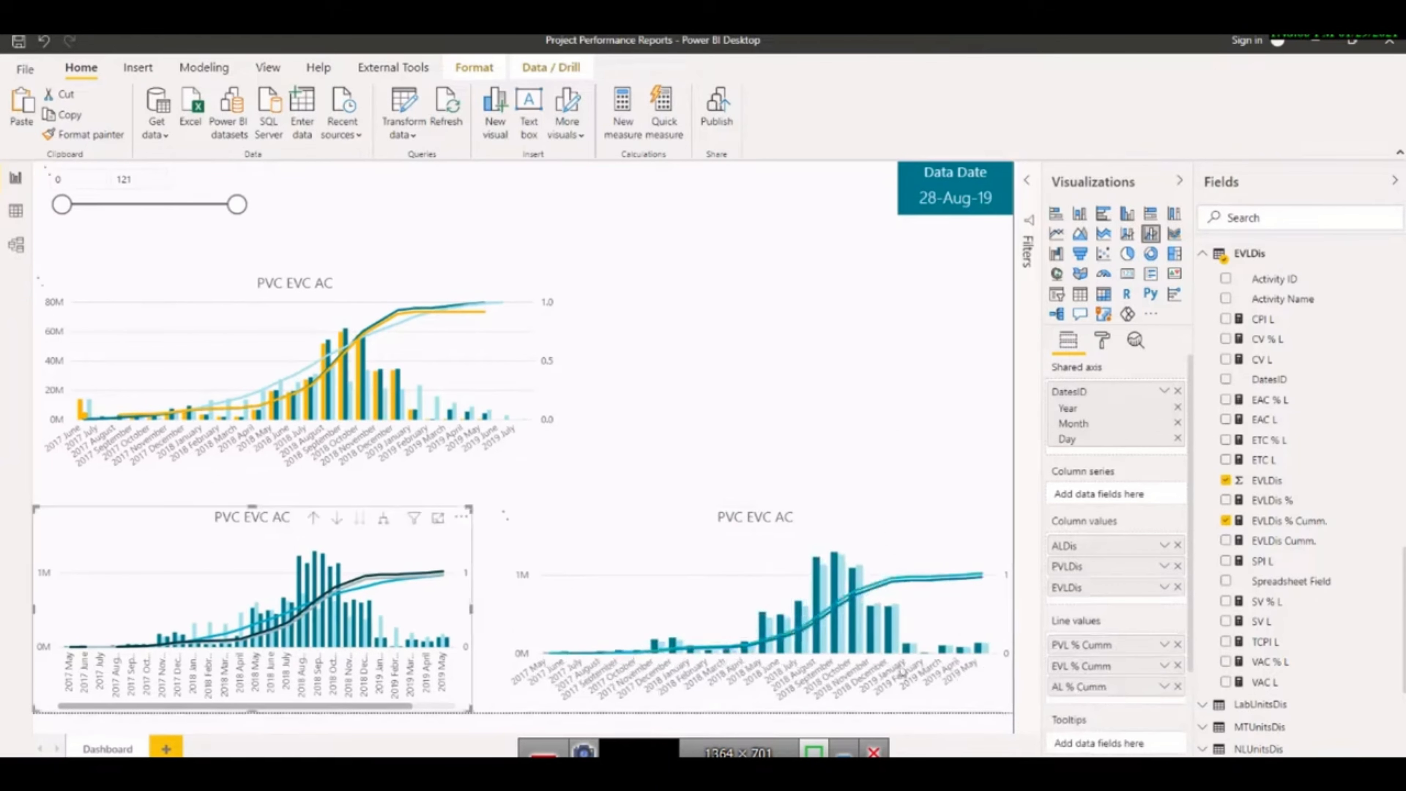
left_click(1177, 546)
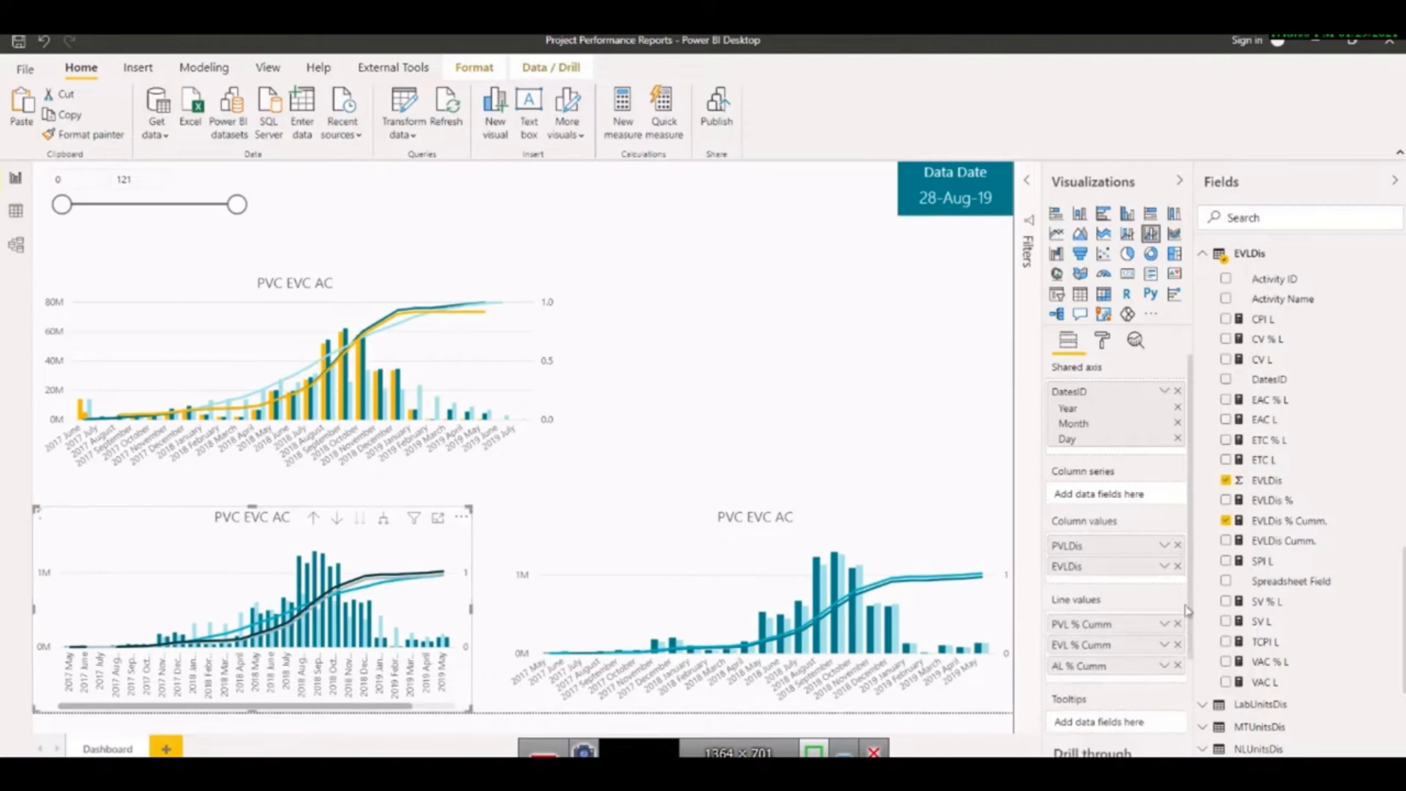
key("ctrl+z")
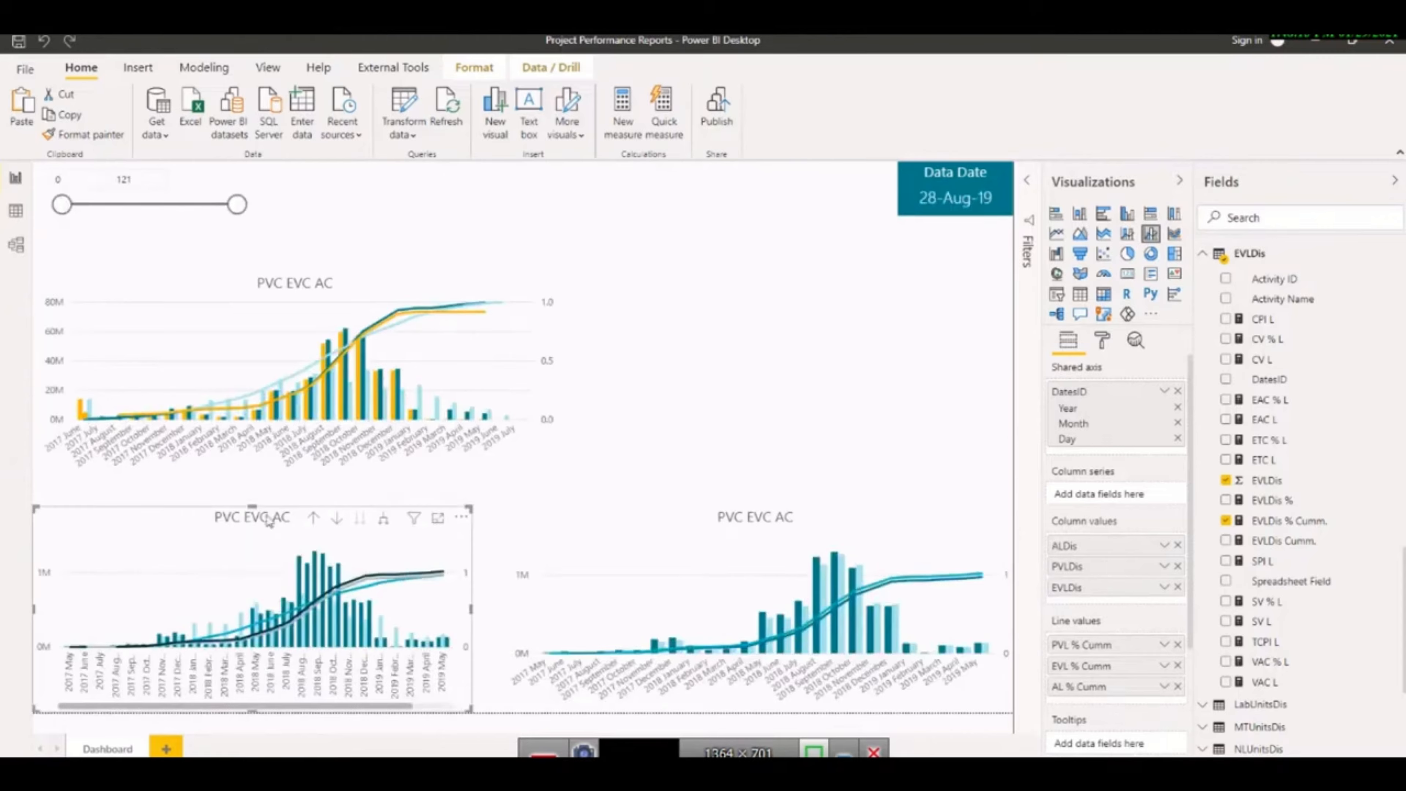
Duplicate the original lower chart and place the copy in the empty space beside the upper cost chart
left_click_drag(266, 516, 3, 563)
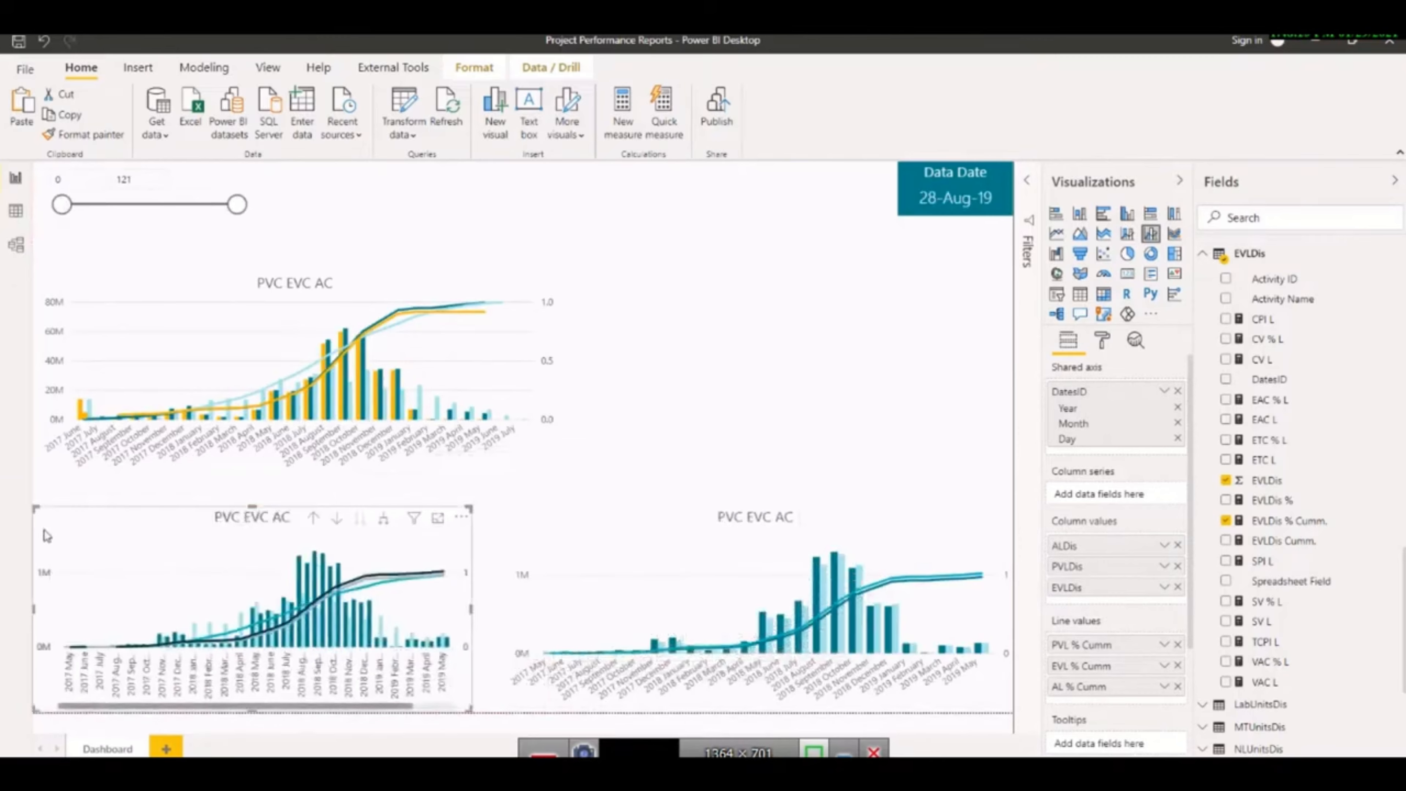
left_click_drag(49, 539, 590, 331)
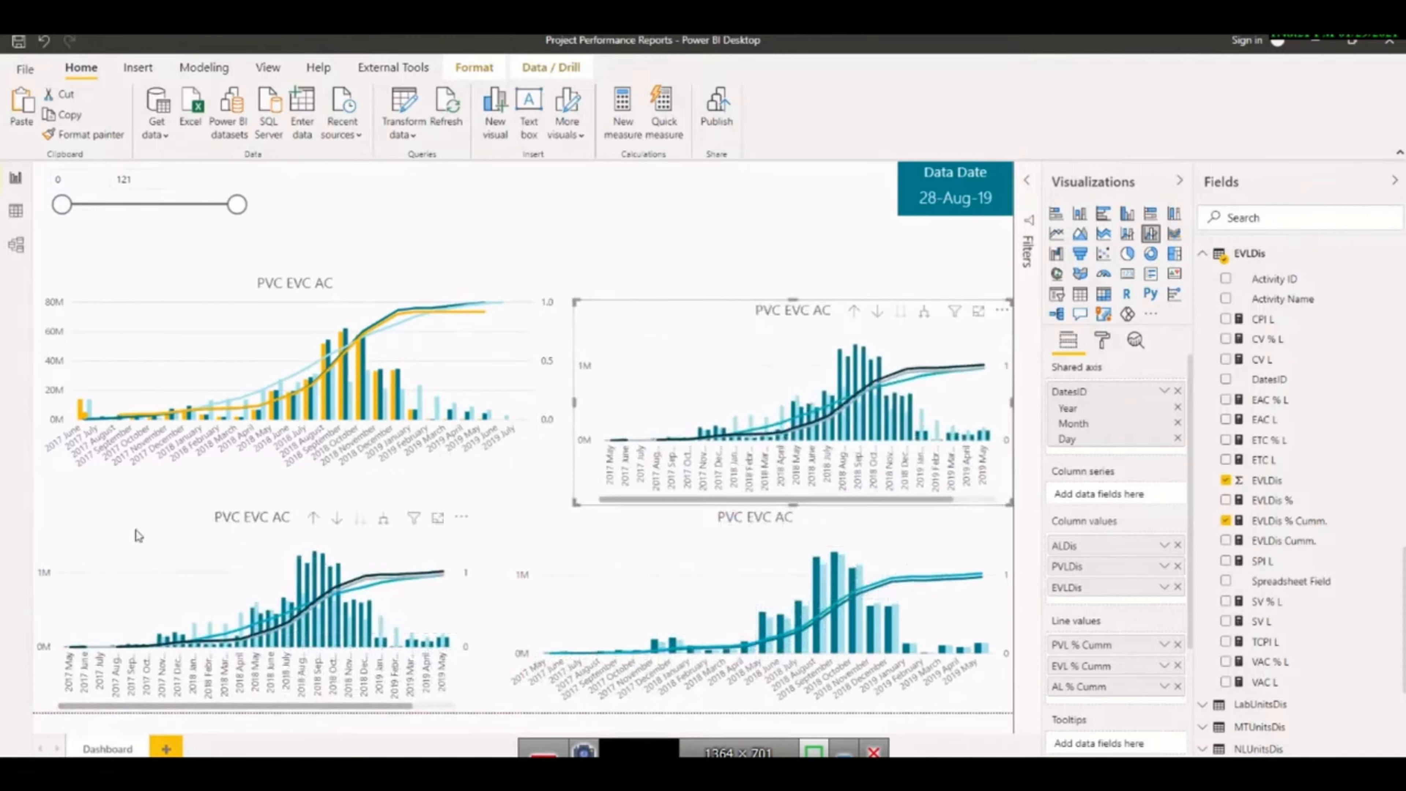
Remove ALDis and AL % Cumm from the original lower chart and widen it toward the neighbouring copy
left_click(1177, 545)
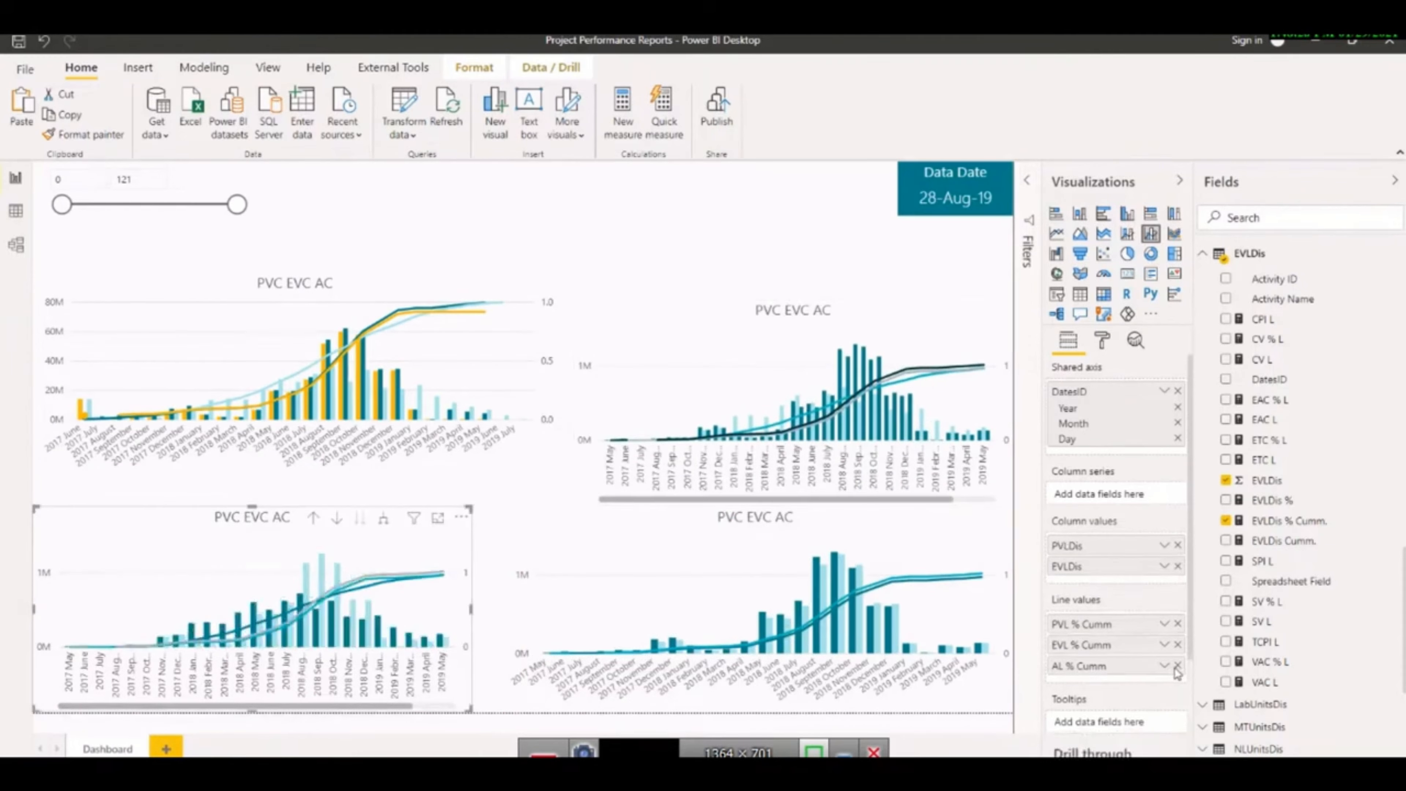
left_click(1178, 666)
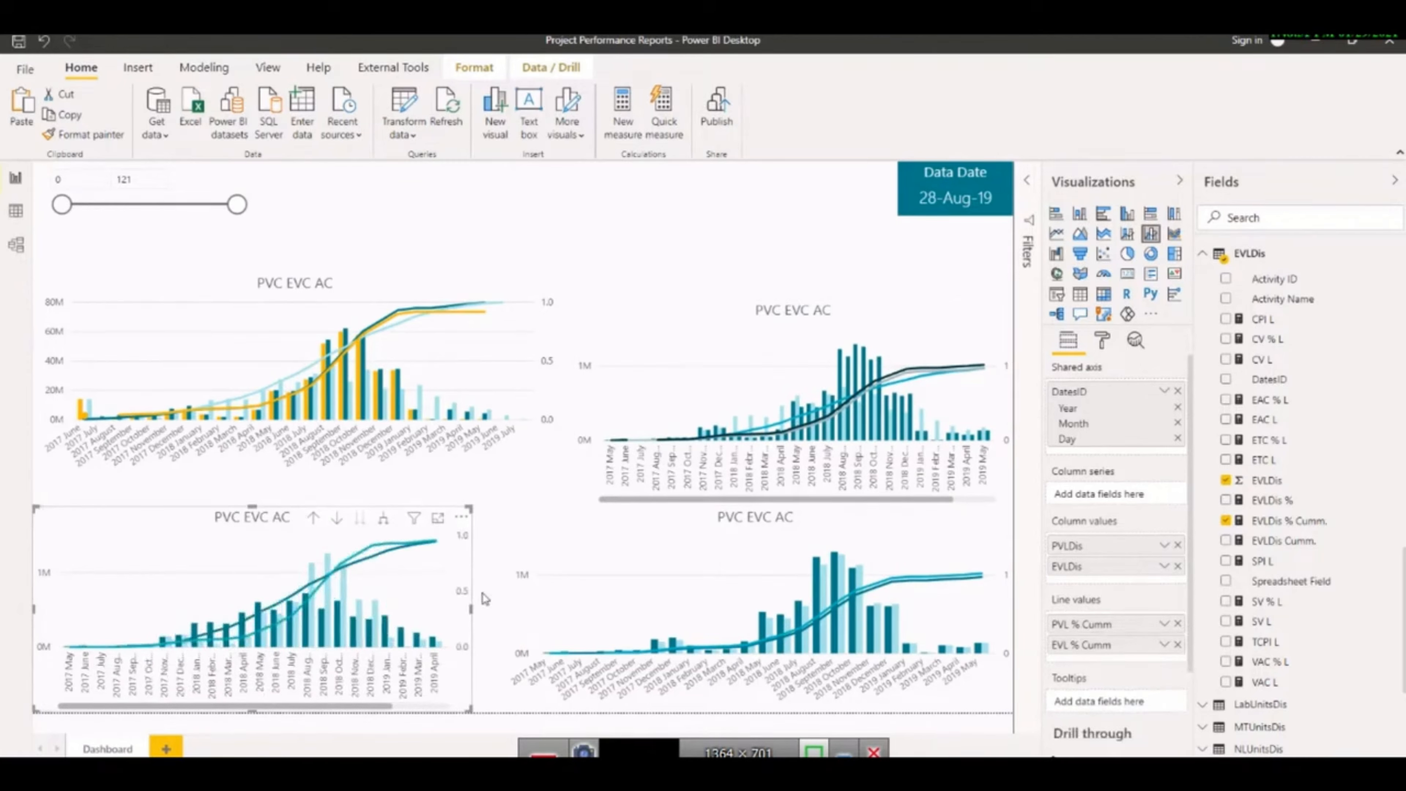
left_click_drag(471, 608, 515, 609)
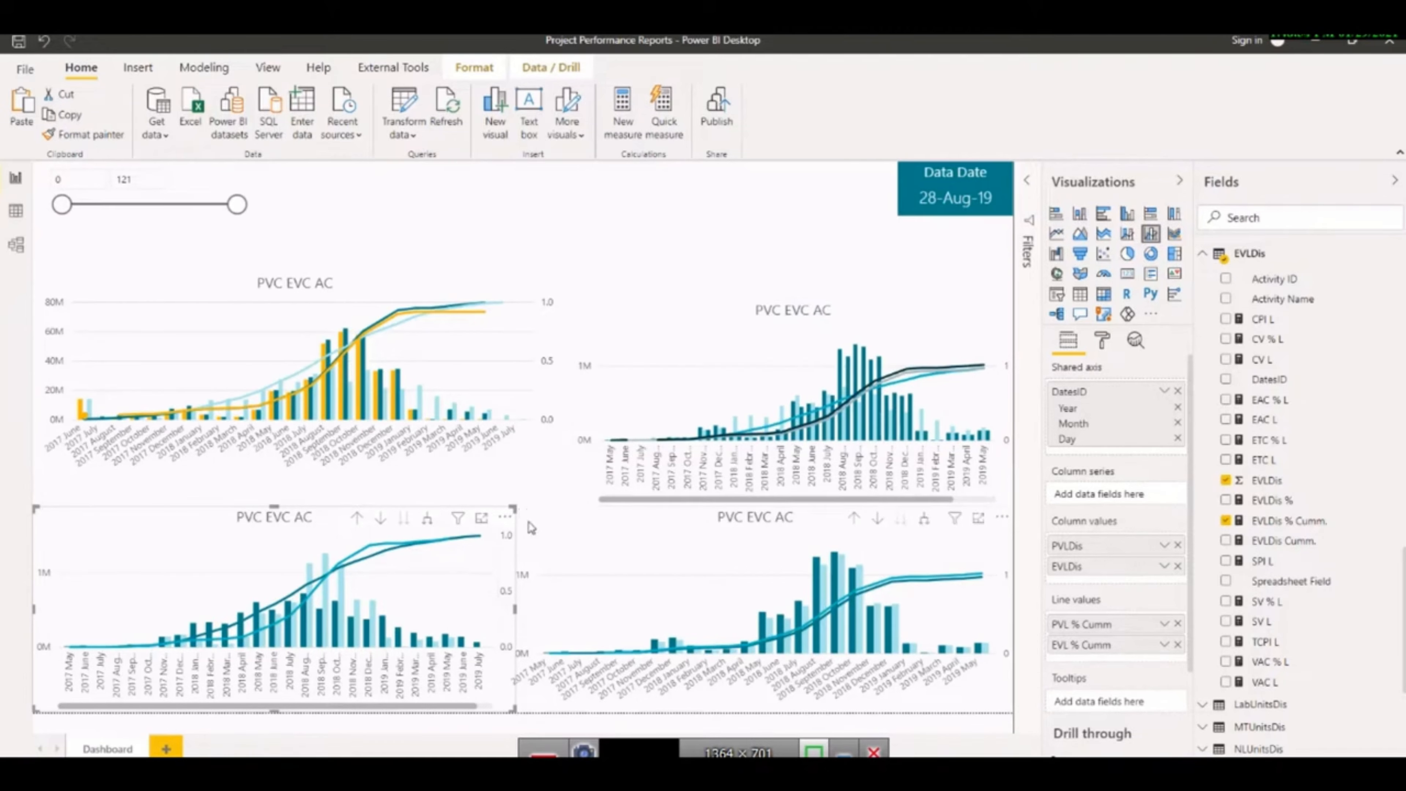
Delete the chart copy that shows only ALDis and EVLDis columns
left_click(557, 532)
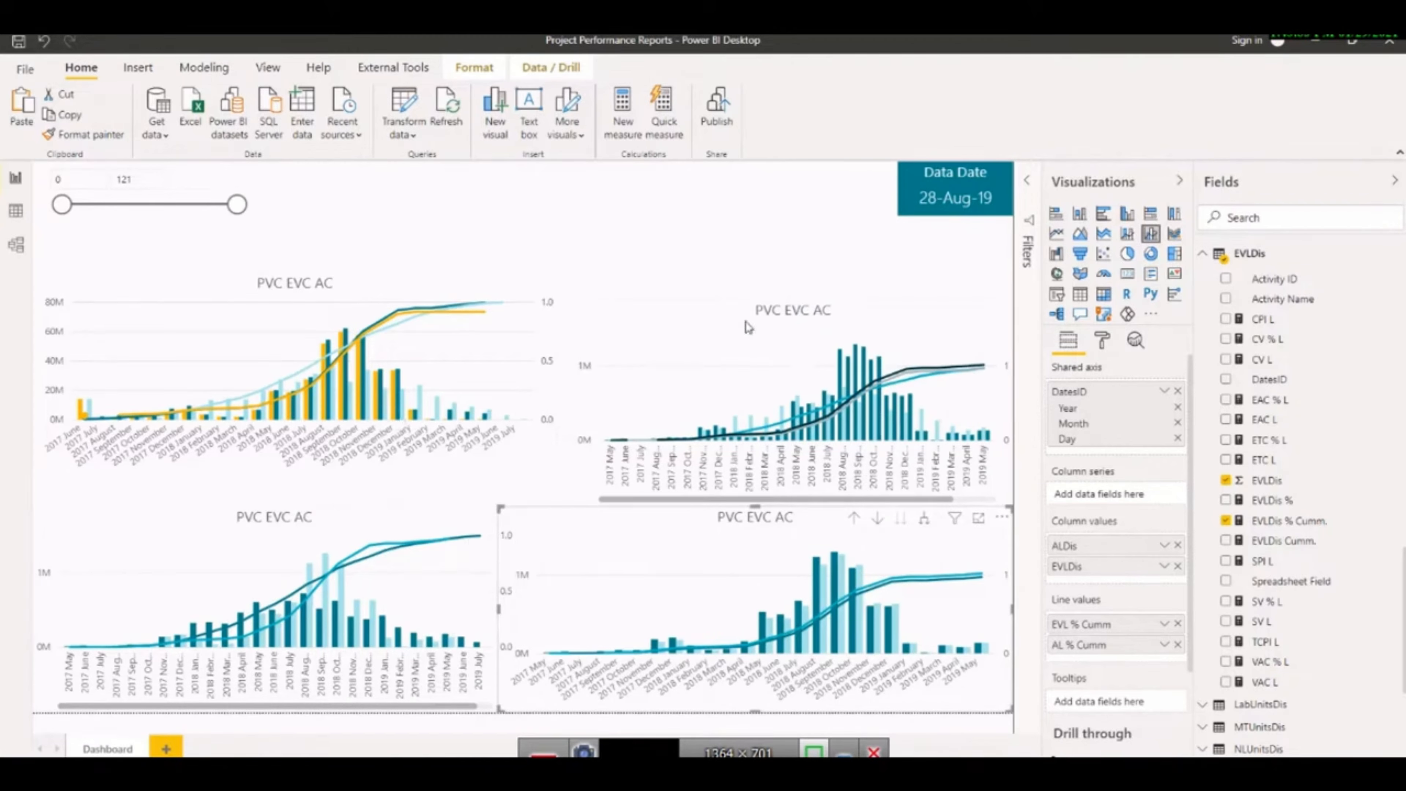
key("Delete")
left_click(673, 320)
key("Delete")
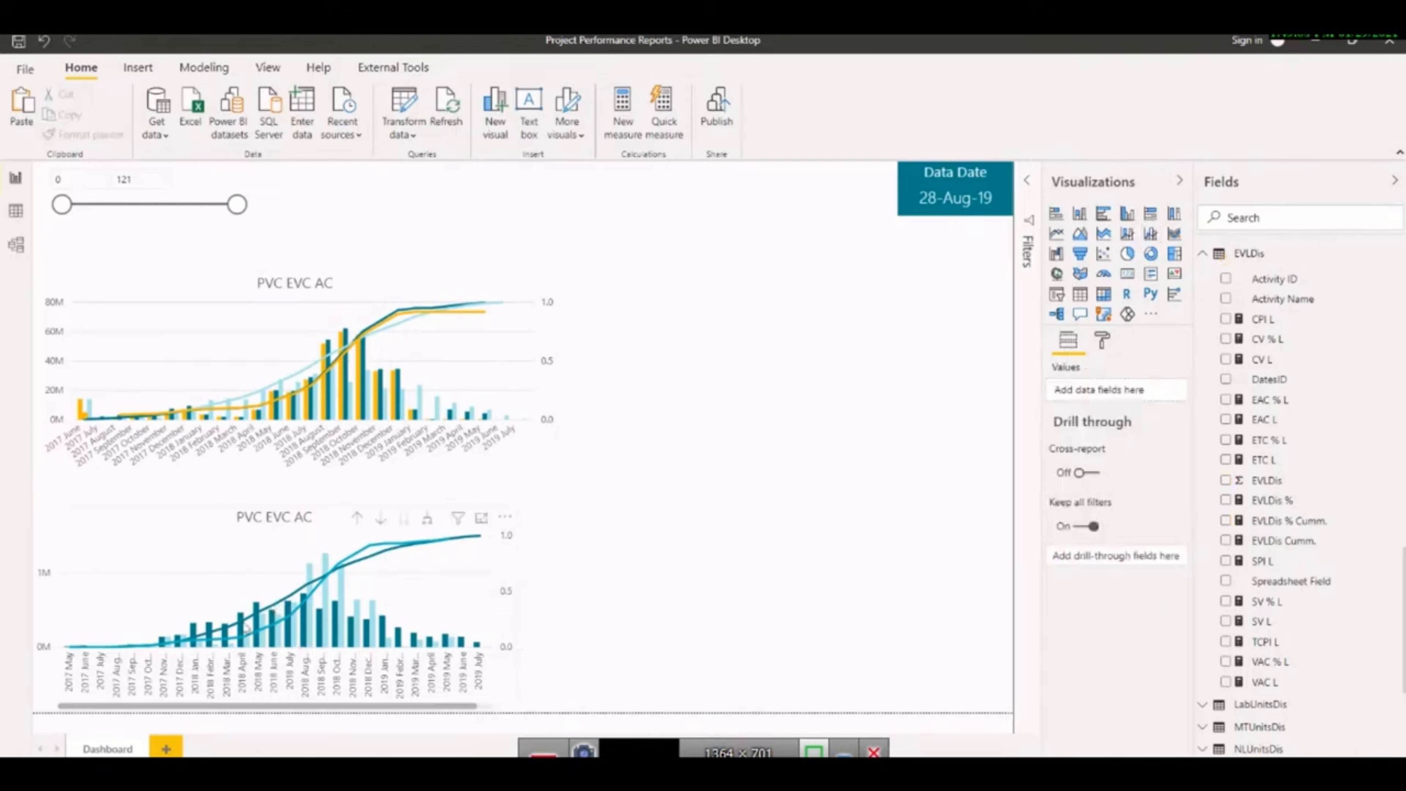
left_click(162, 528)
key("ctrl+v")
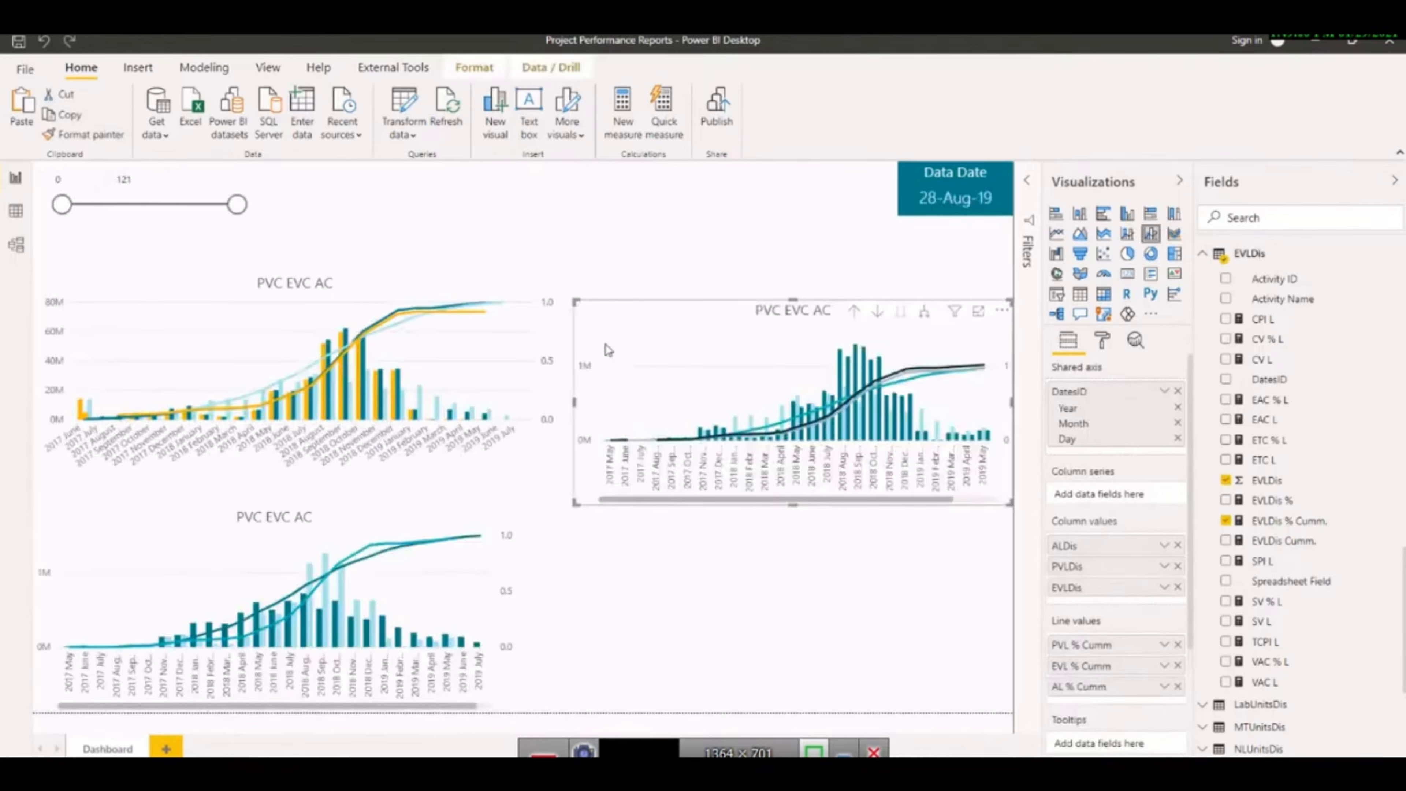
Delete the lower chart without actual labor values and move the full three-series copy into its place below the cost chart
left_click(186, 550)
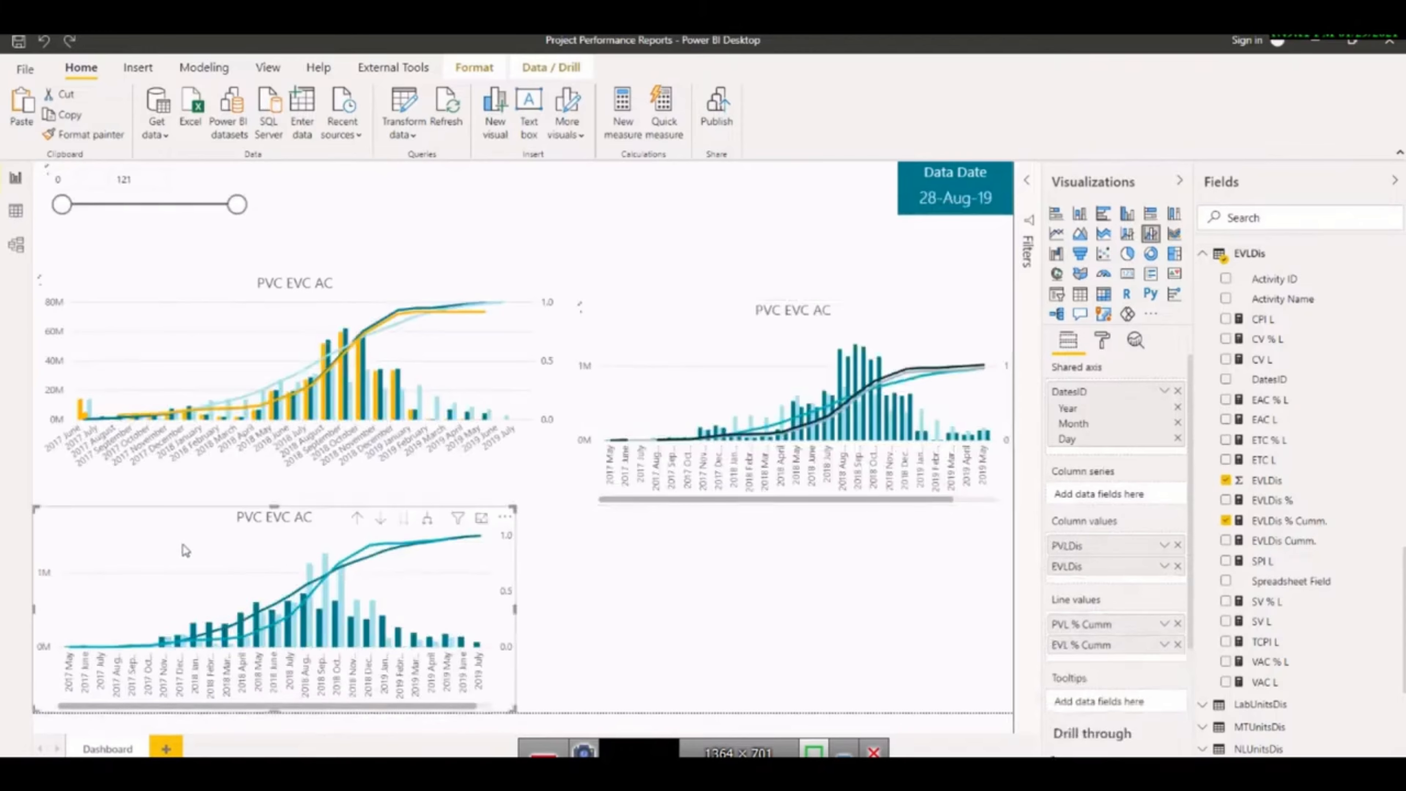
key("Delete")
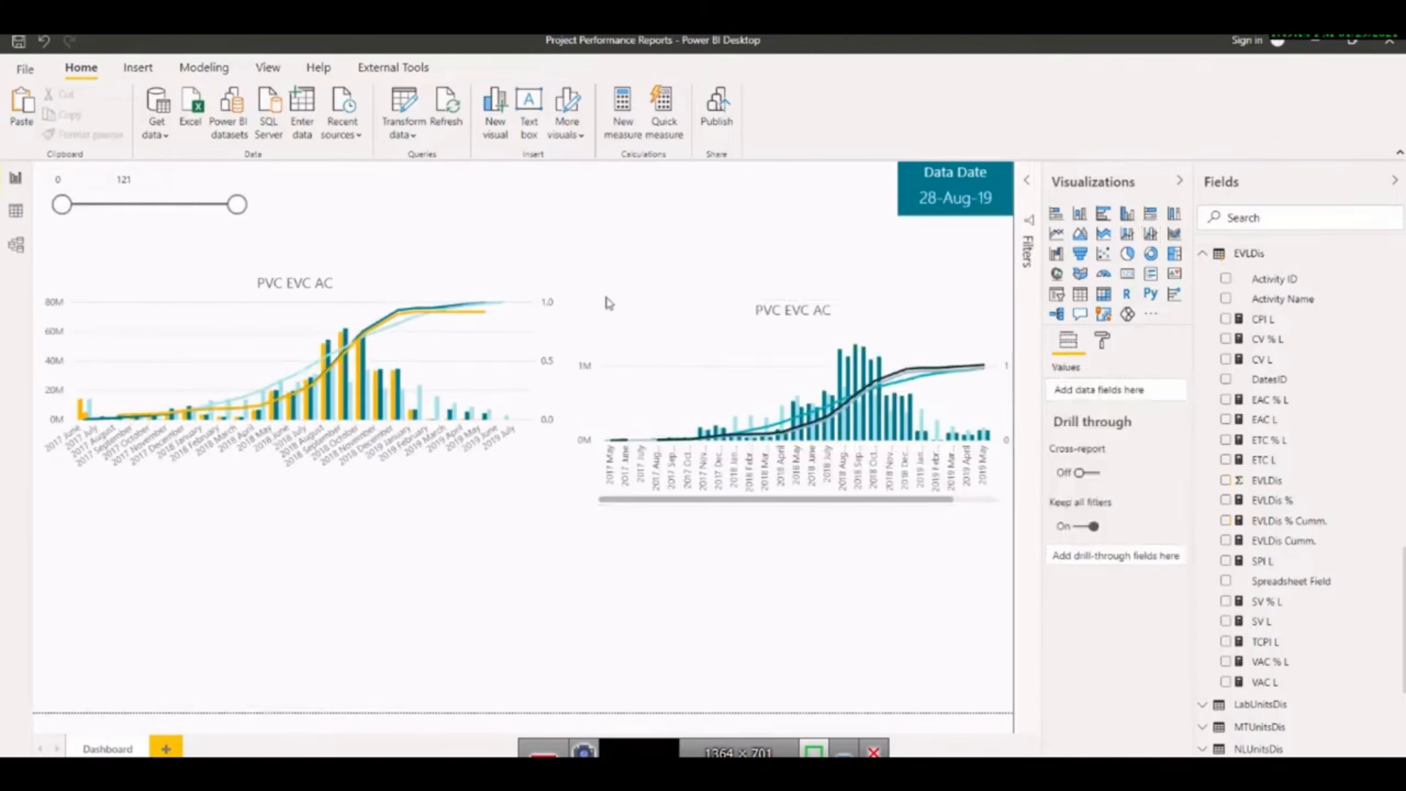
left_click(596, 314)
left_click_drag(593, 381, 50, 603)
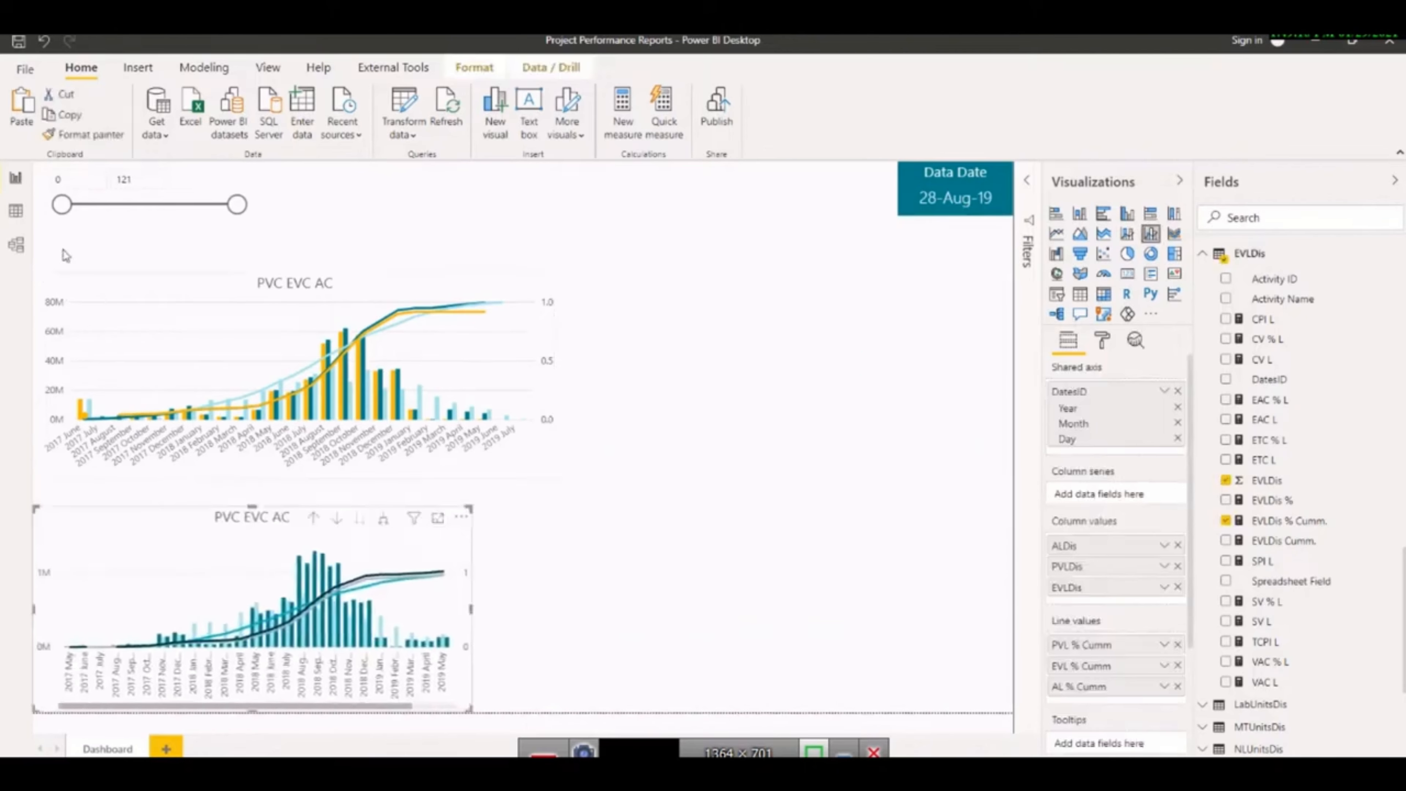
Apply the cost chart's formatting to the labor chart with Format painter and widen the labor chart to roughly the same width
left_click(66, 277)
left_click(86, 134)
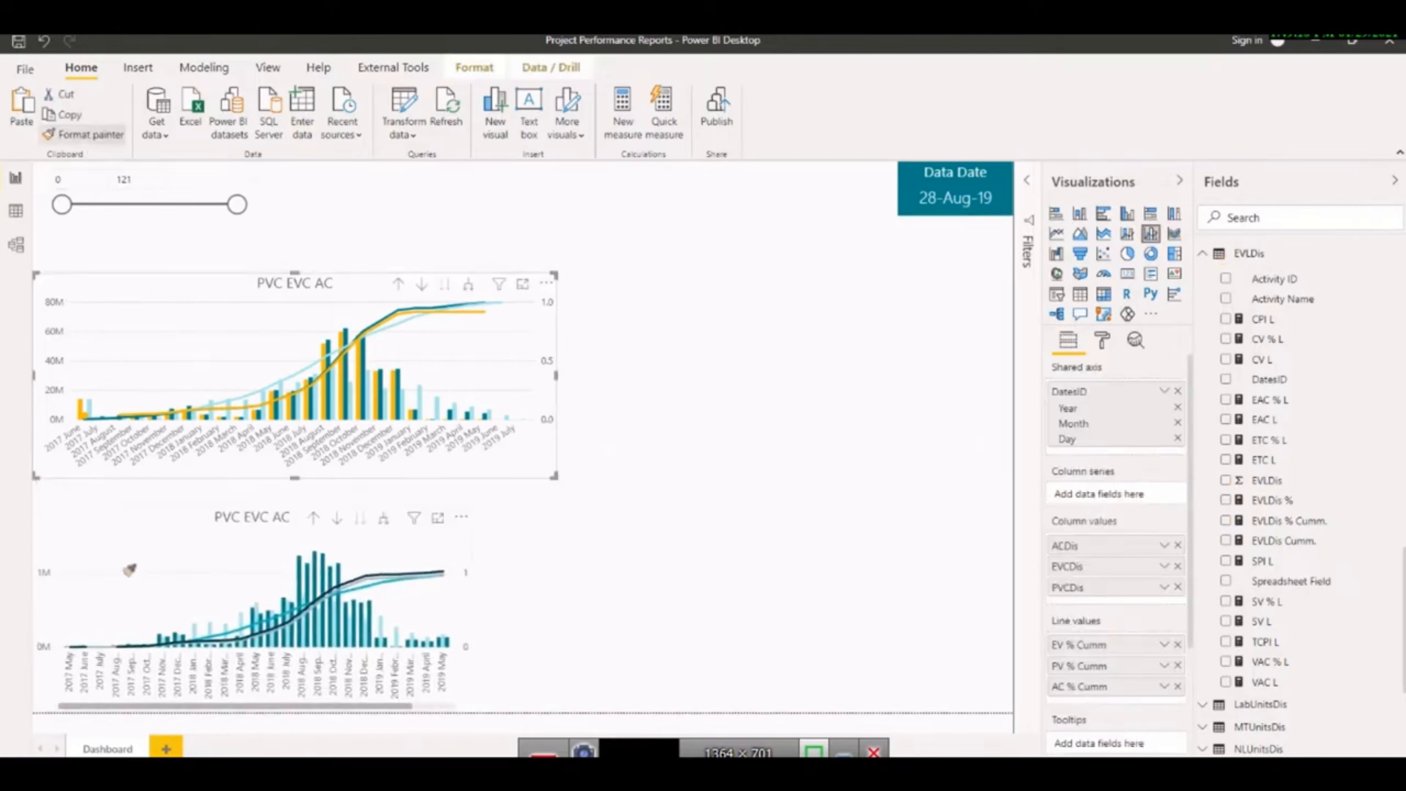
left_click(128, 568)
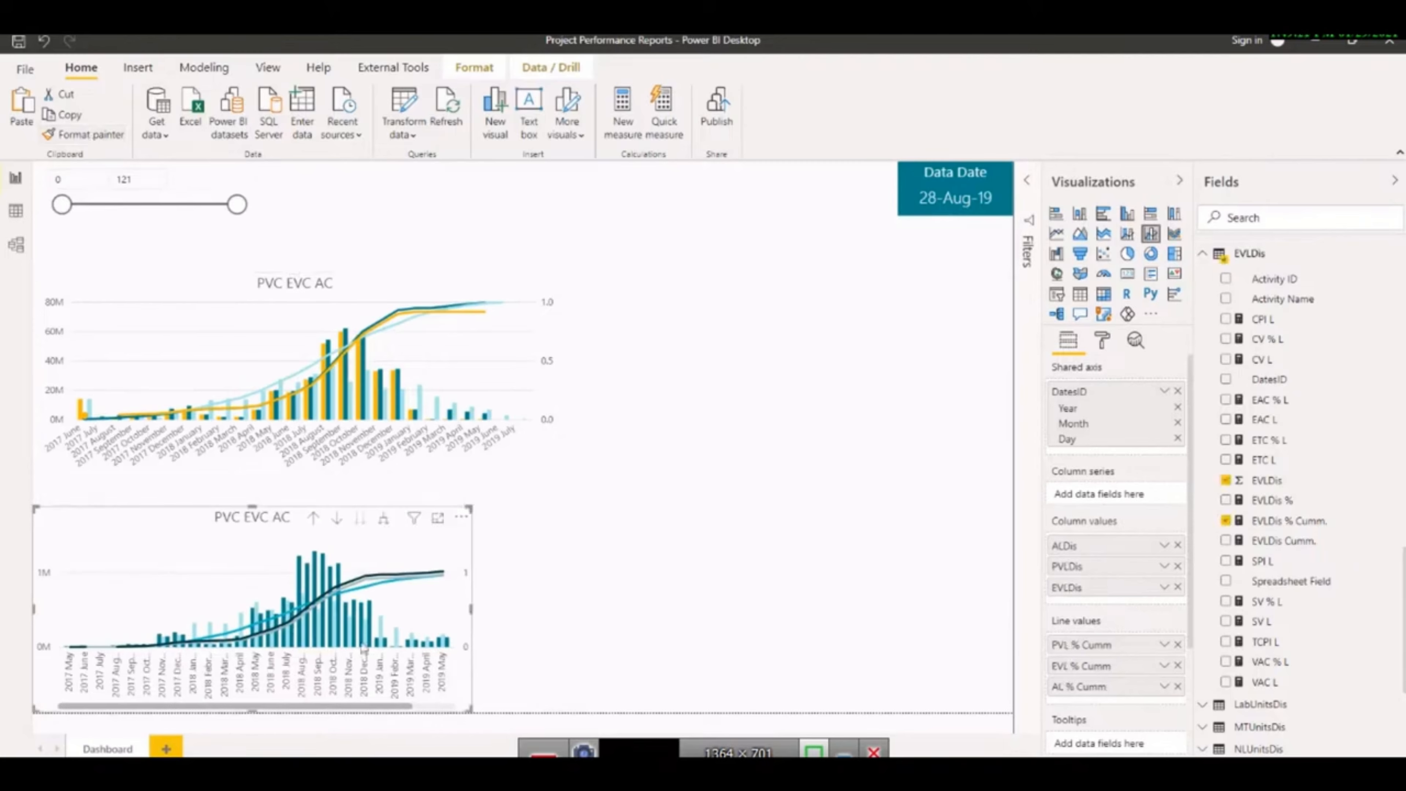
left_click_drag(471, 608, 577, 620)
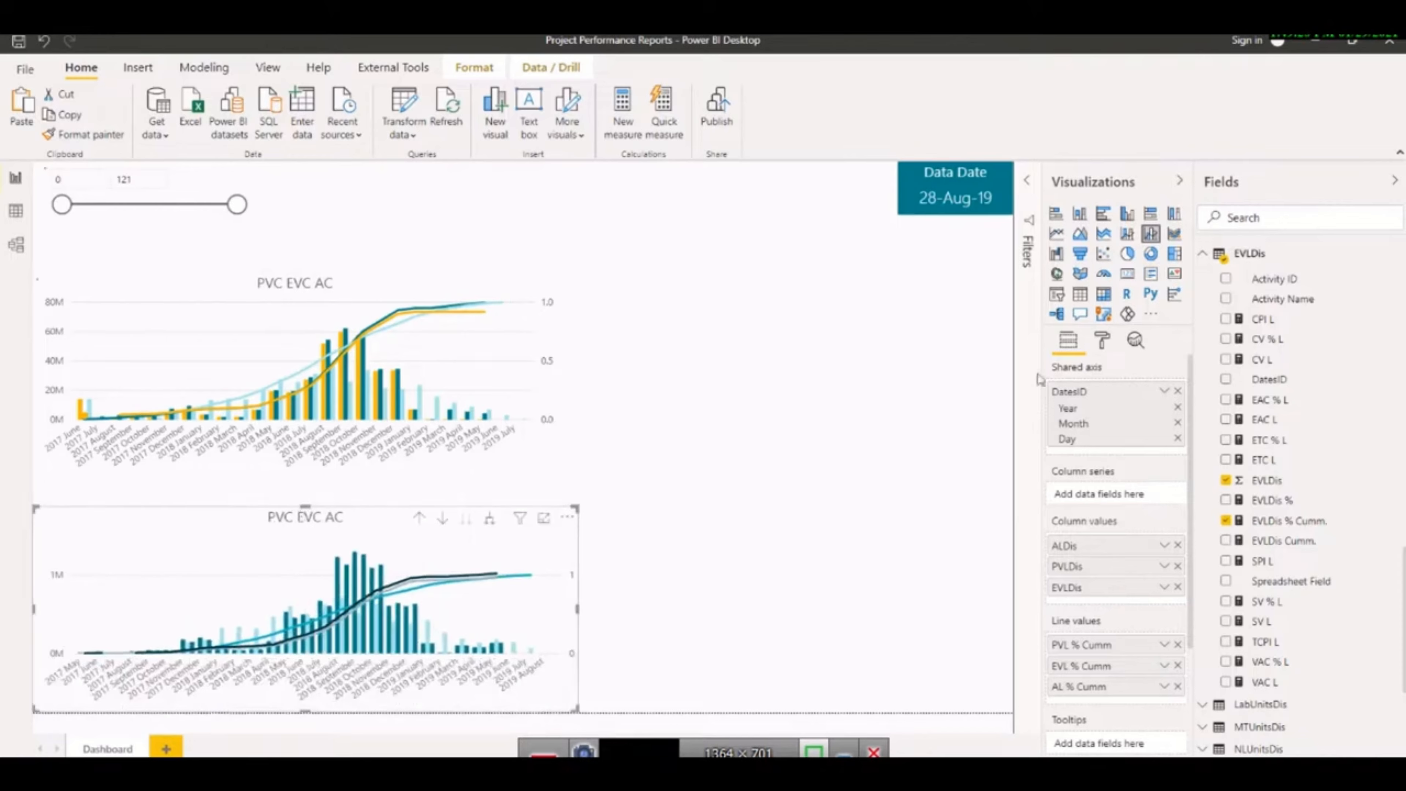
Set the labor chart's line colors to light teal for PVL % Cumm, dark teal for EVL % Cumm and orange for AL % Cumm
left_click(1102, 340)
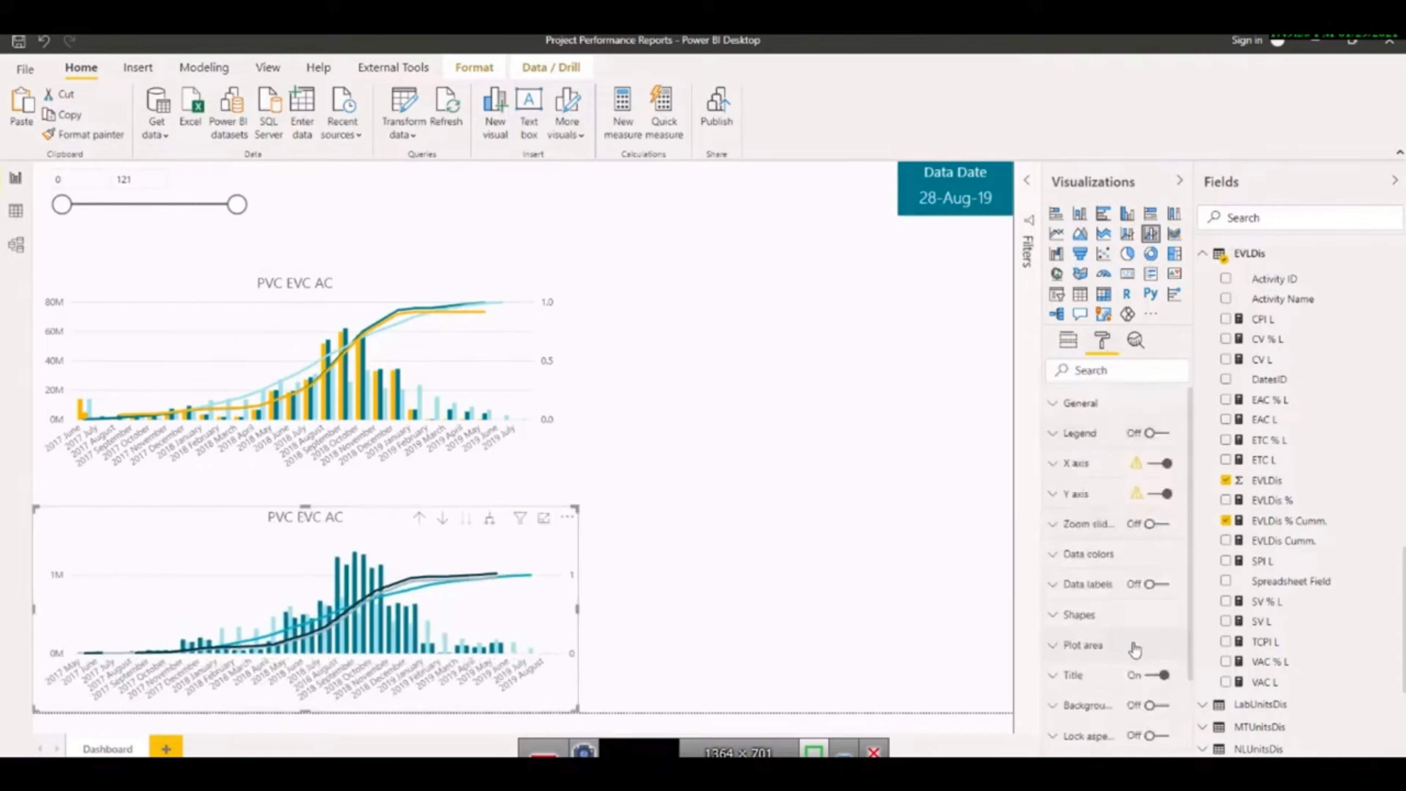
scroll(1137, 636, "down", 3)
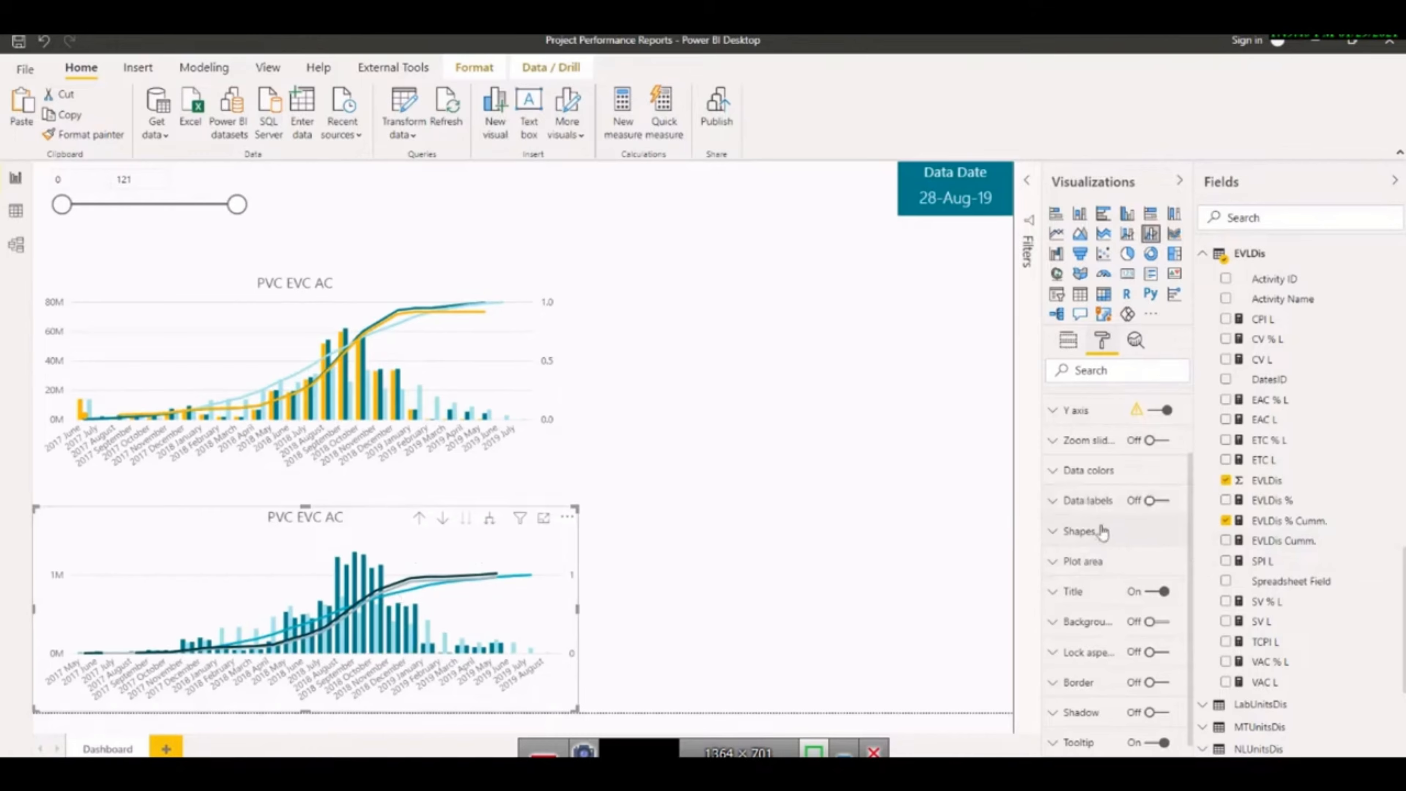
left_click(1053, 475)
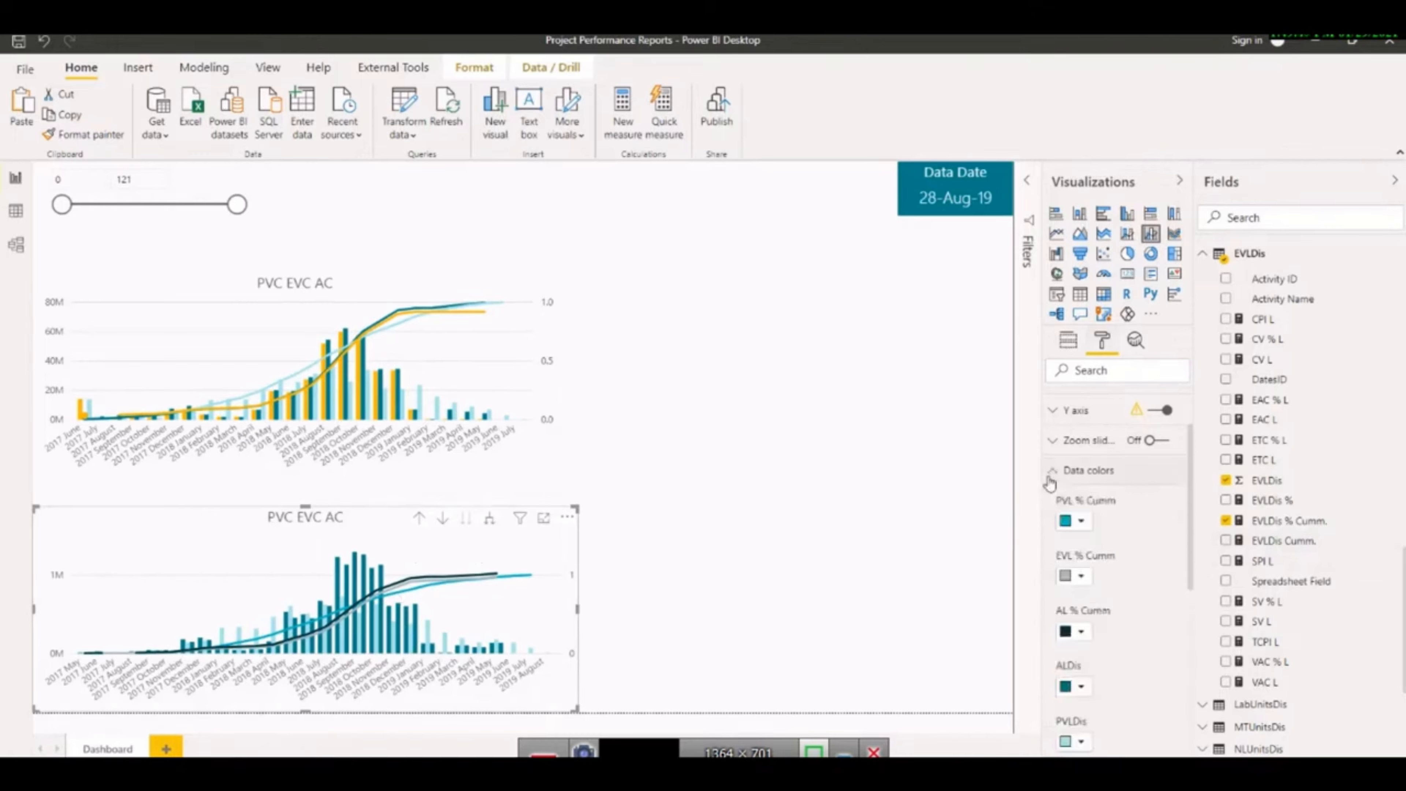
left_click(1081, 523)
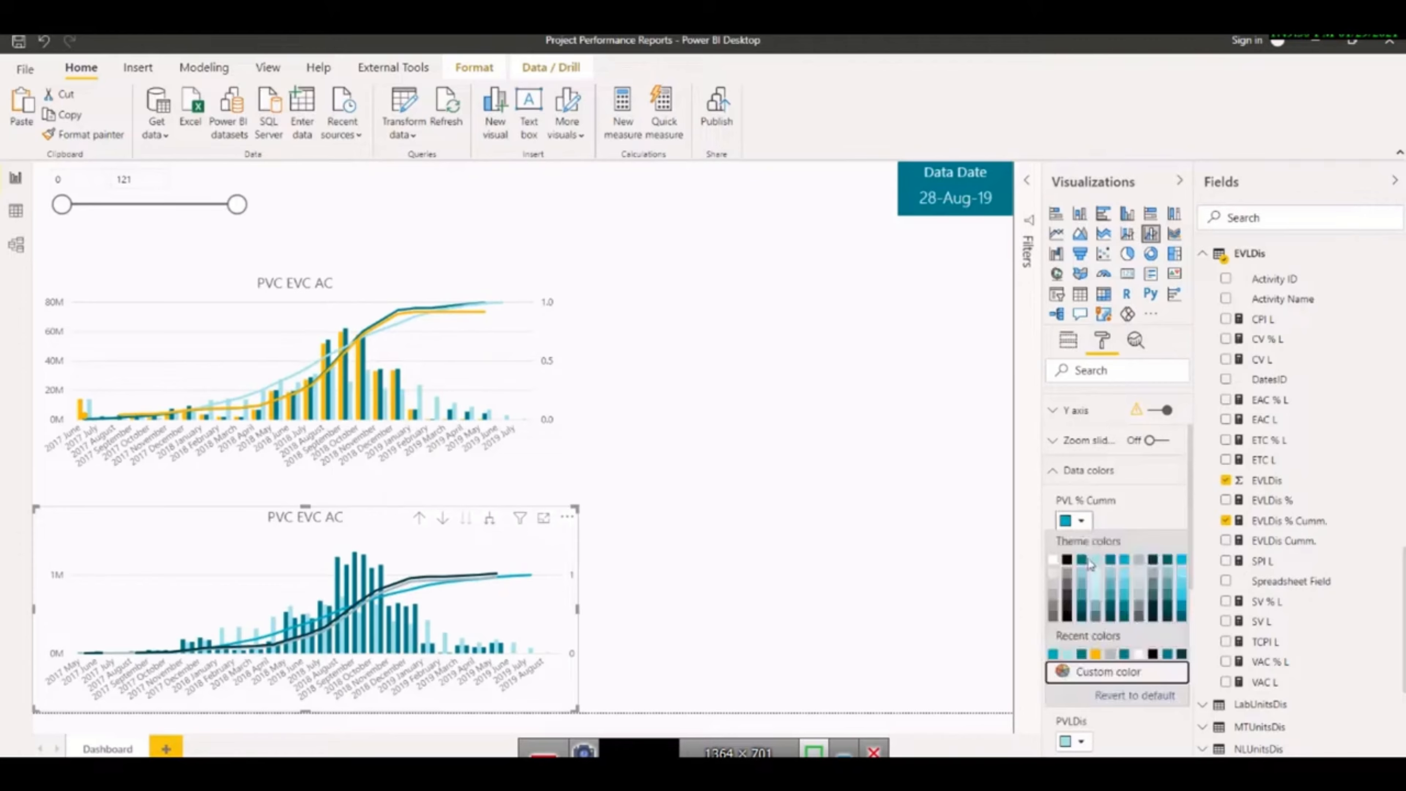
left_click(1095, 561)
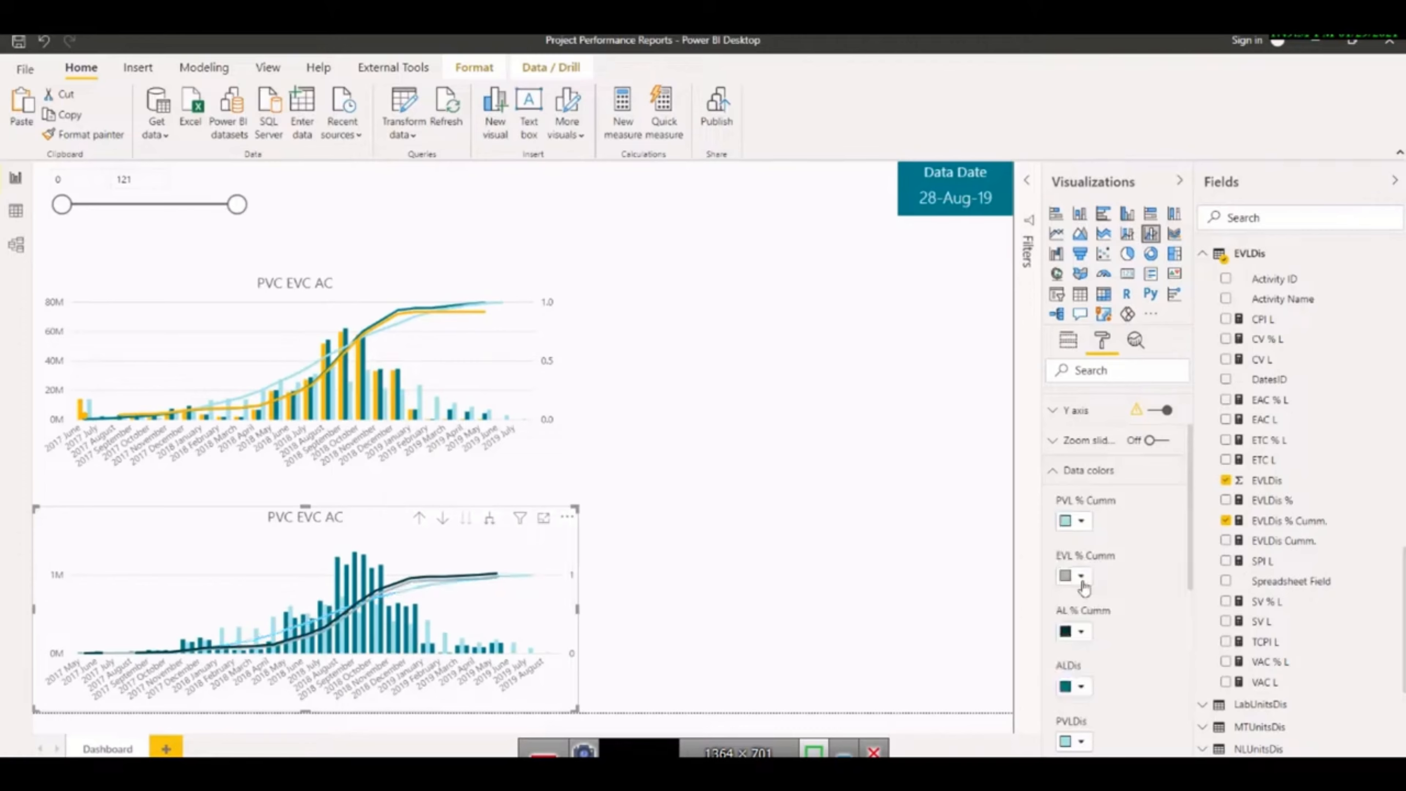
left_click(1081, 577)
left_click(1081, 417)
left_click(1080, 632)
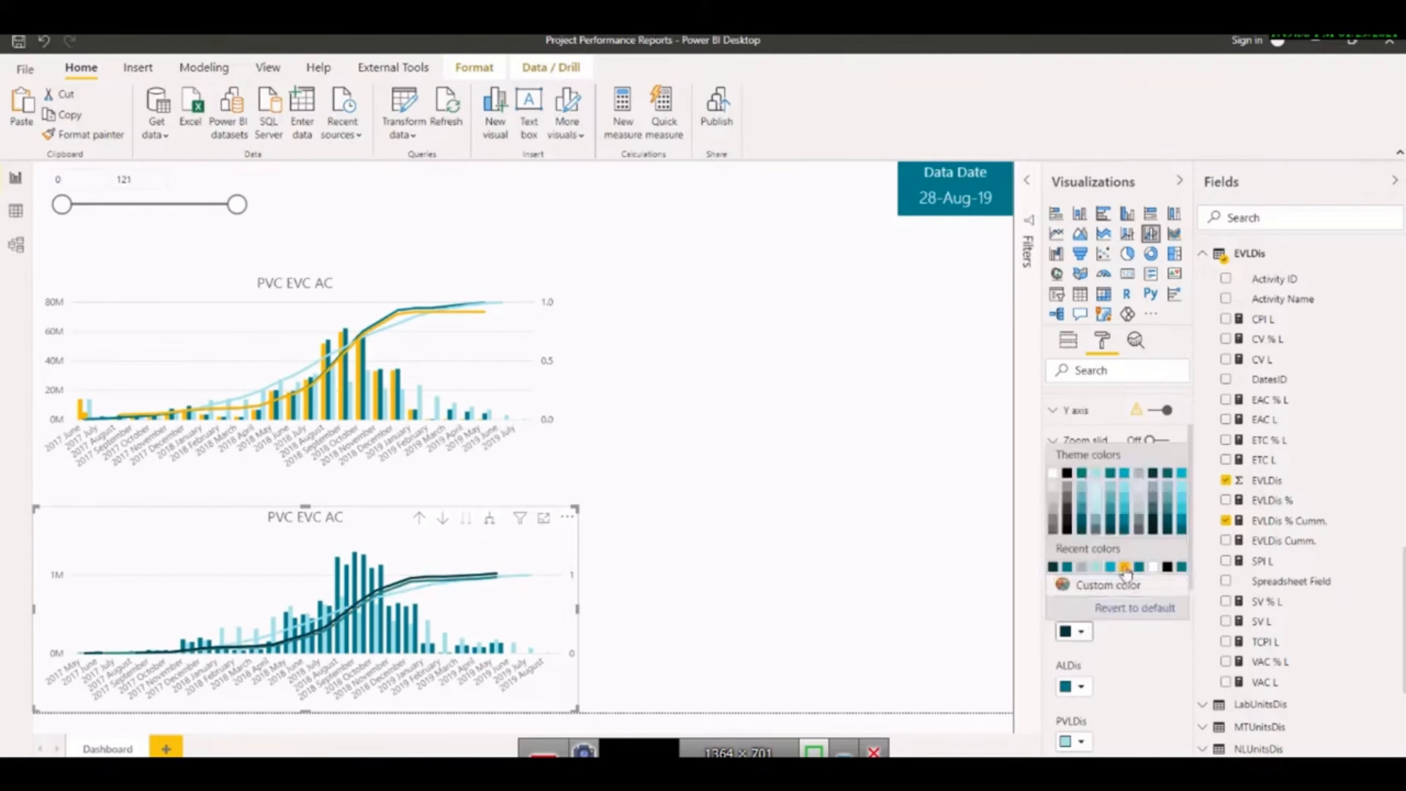
left_click(1109, 469)
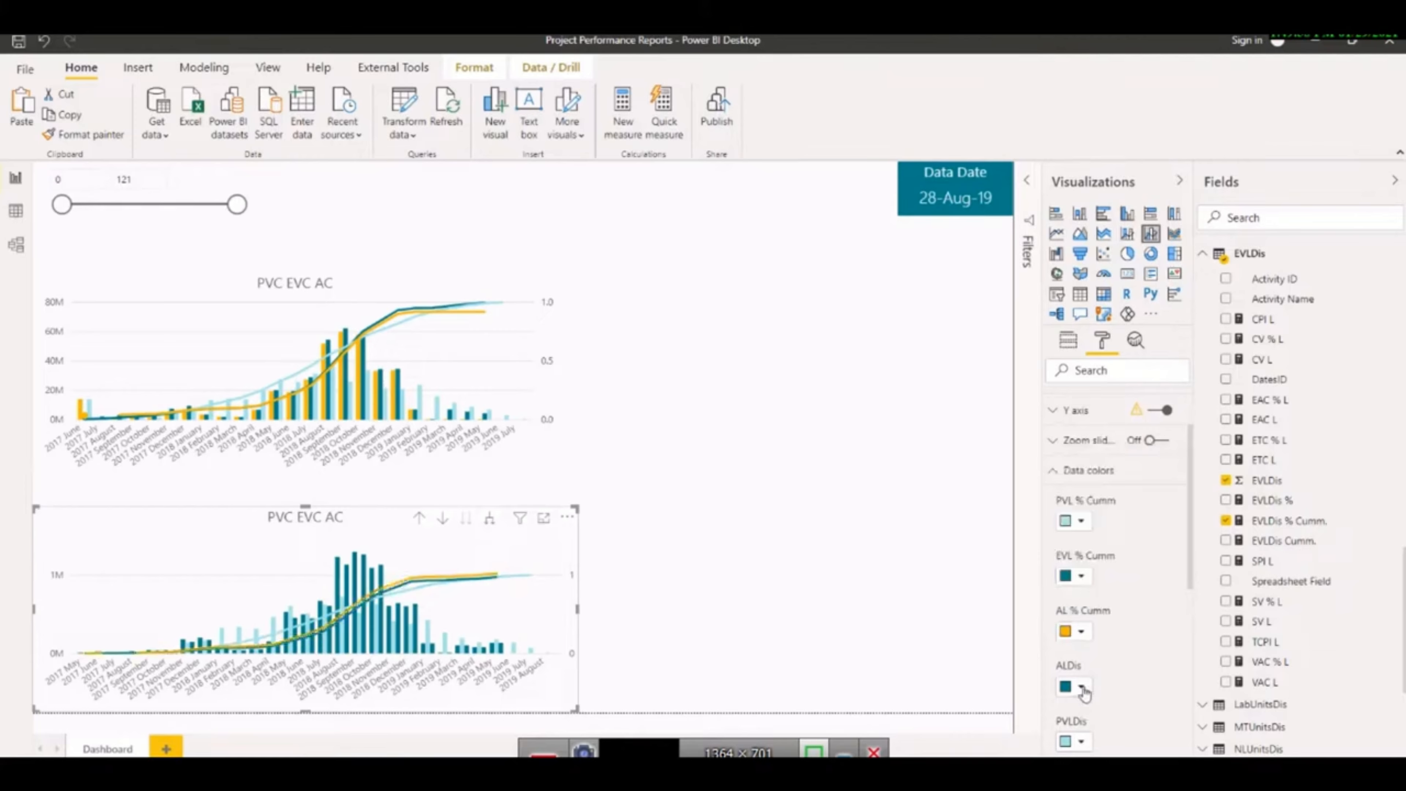
Color the labor chart's ALDis columns orange and close the data color settings
left_click(1082, 687)
left_click(1111, 666)
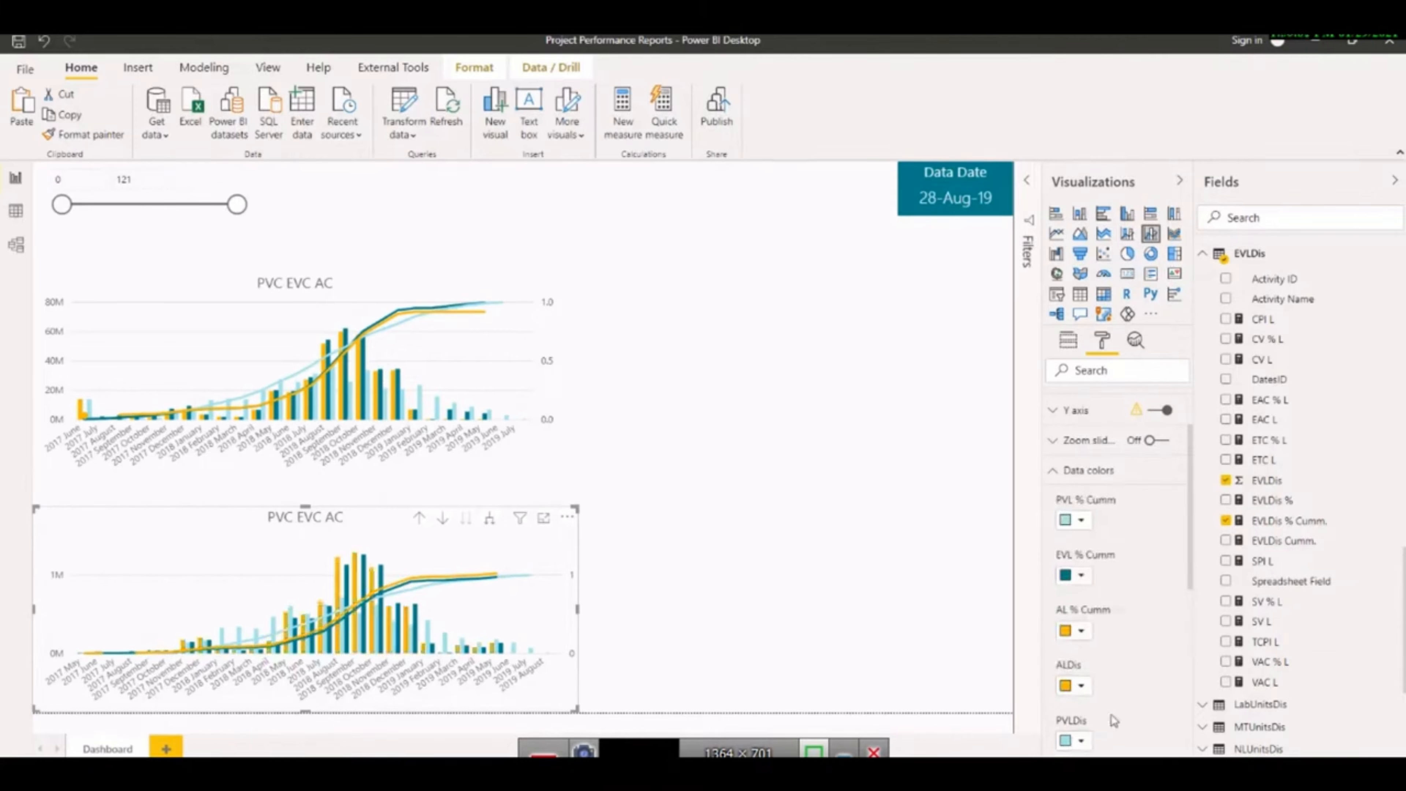
scroll(1110, 714, "down", 3)
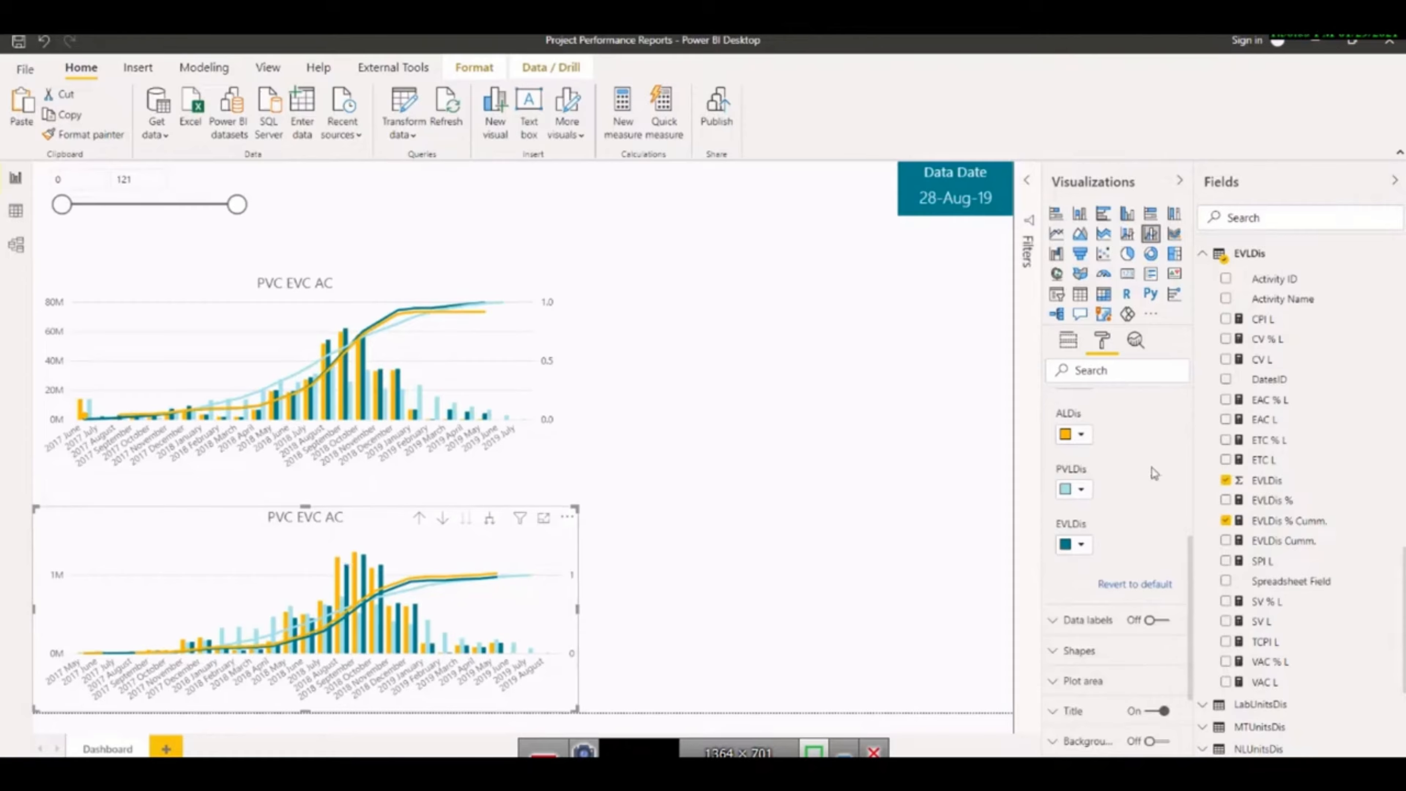
scroll(1126, 482, "up", 6)
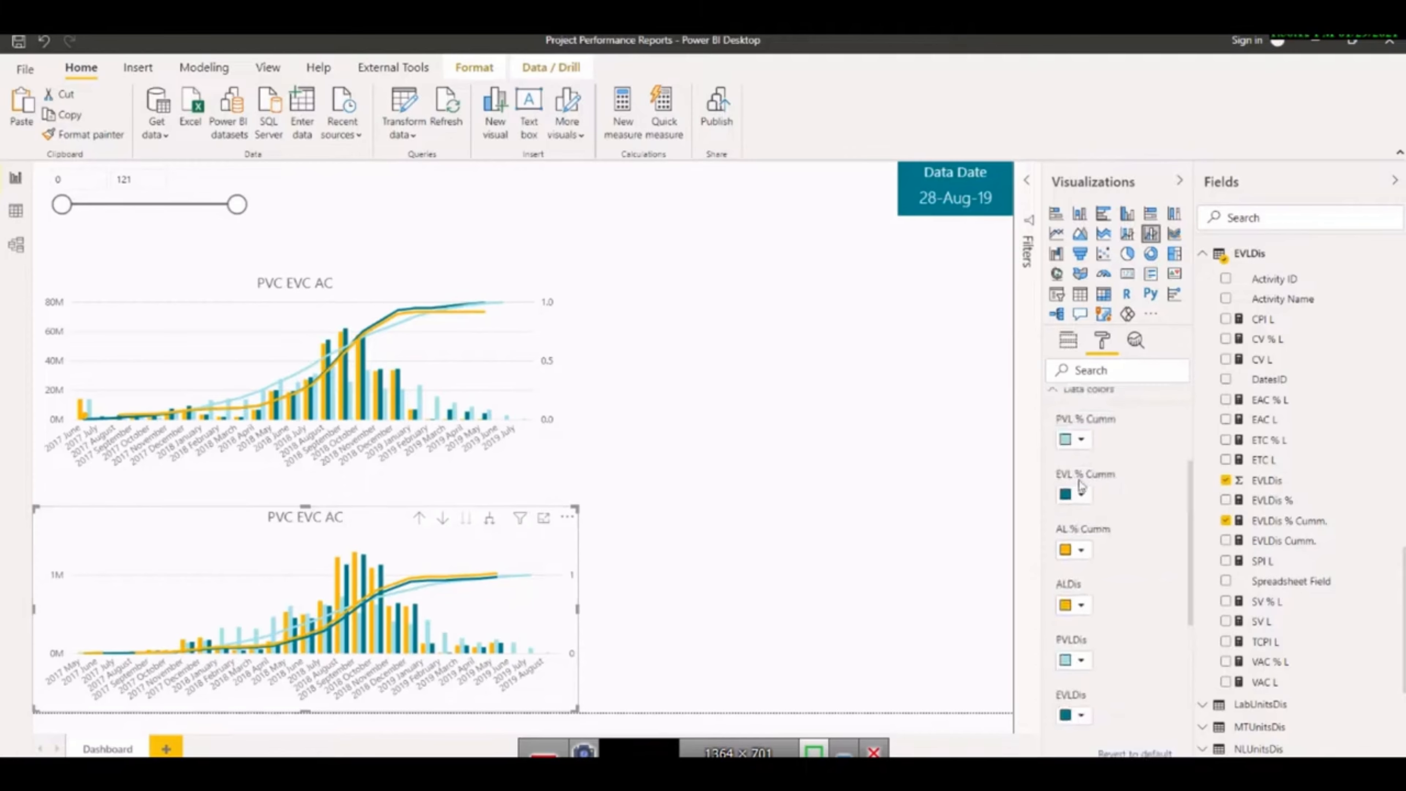
left_click(1054, 556)
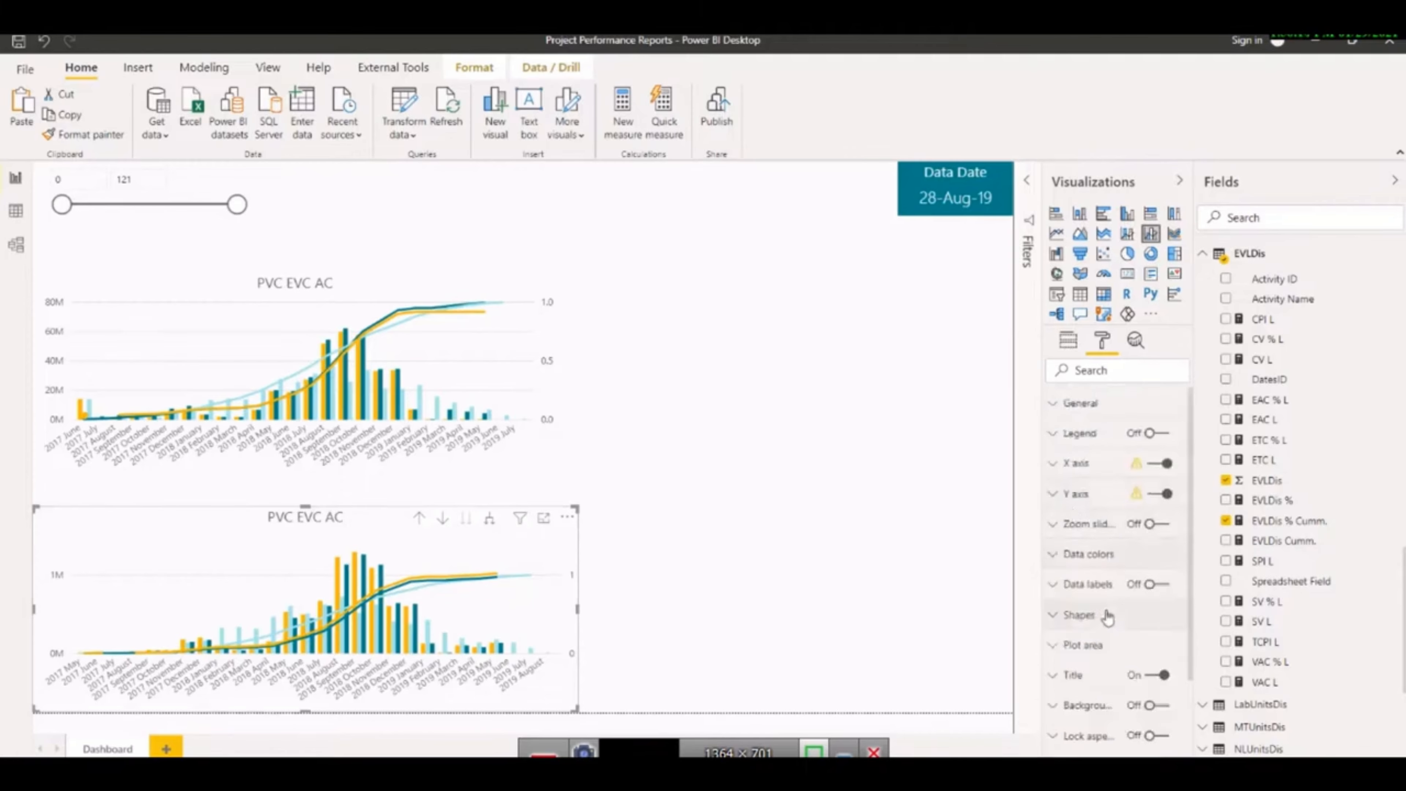
Try data labels on the labor chart and turn them back off
left_click(1162, 584)
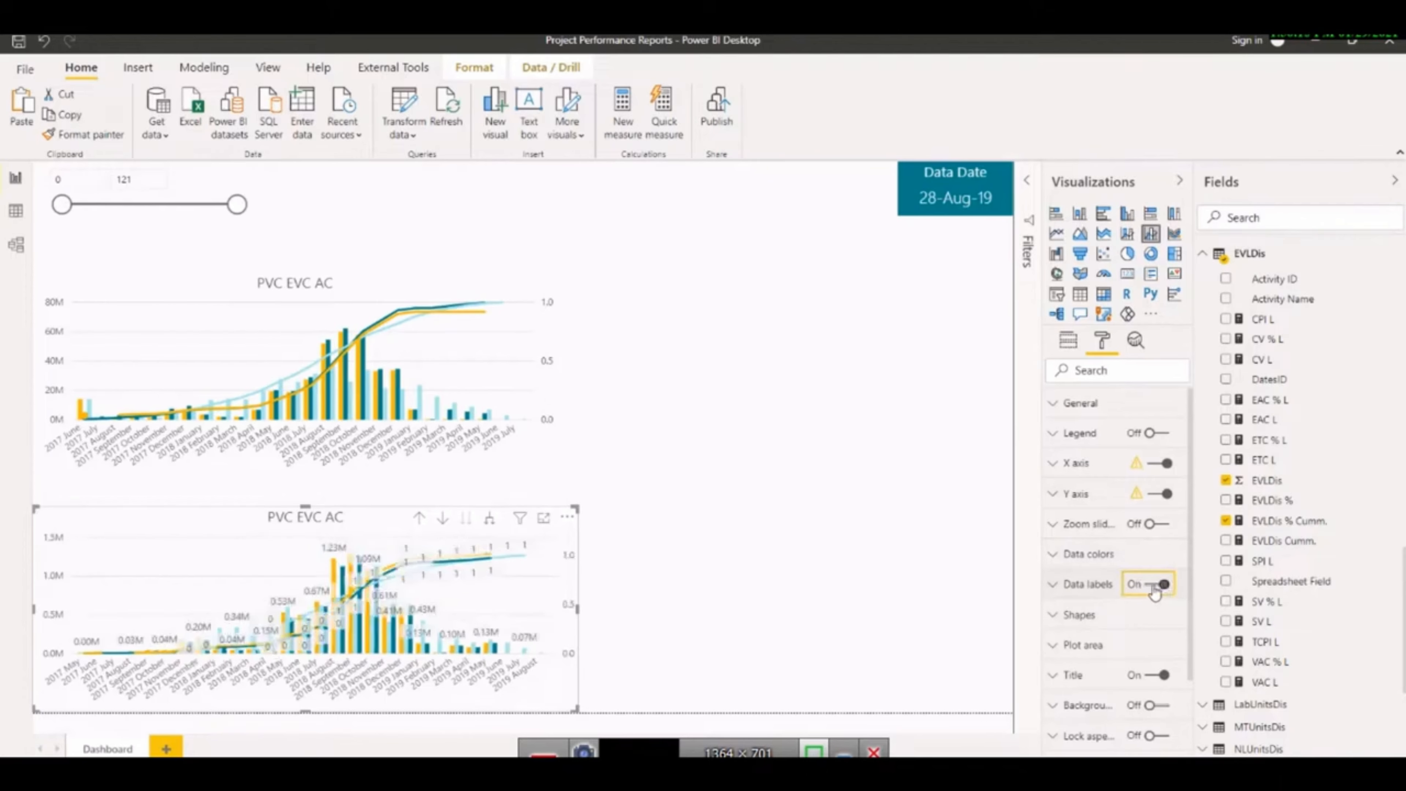
left_click(1157, 584)
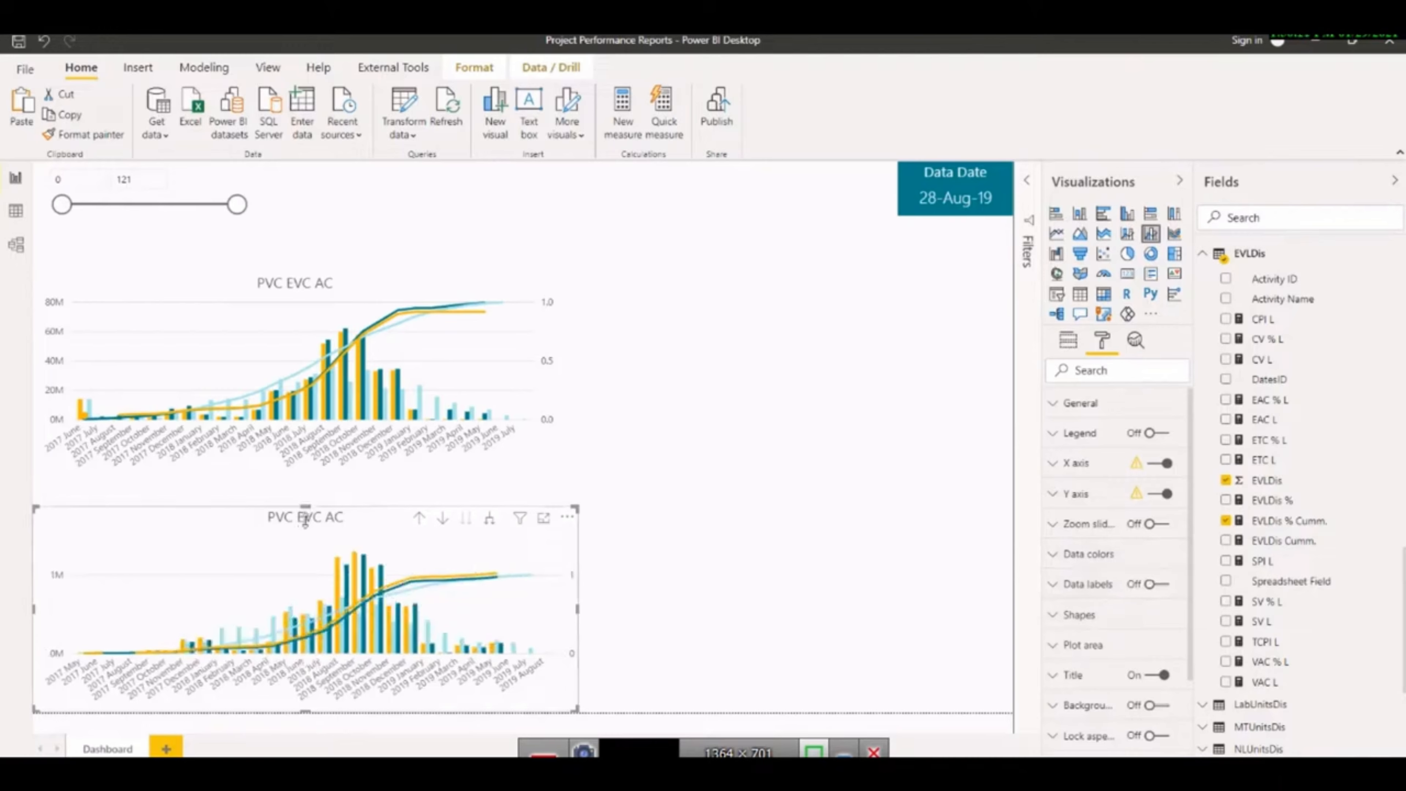
Reduce the labor chart's height slightly and narrow both the labor and cost charts to a matching width
left_click_drag(305, 507, 305, 529)
left_click_drag(559, 621, 545, 619)
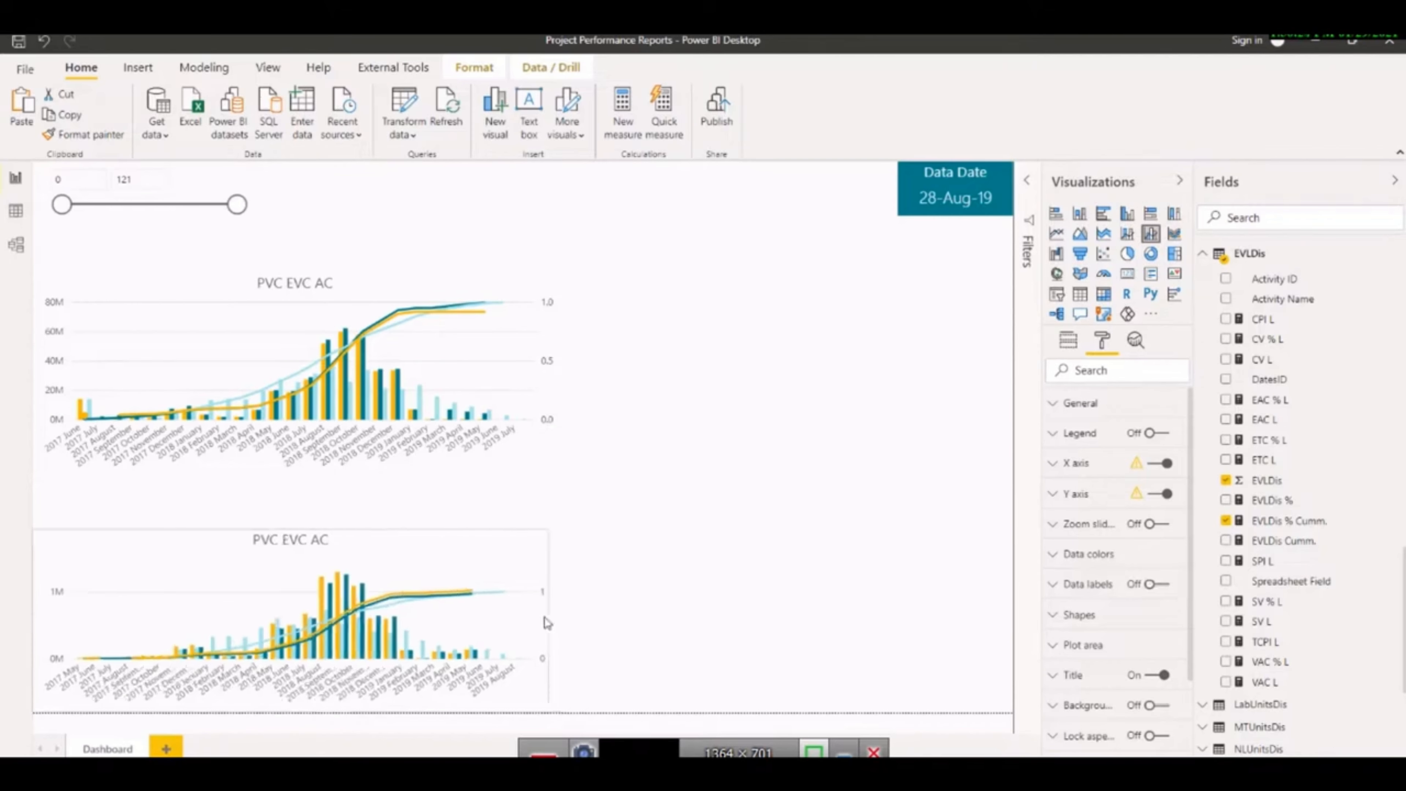
left_click(199, 344)
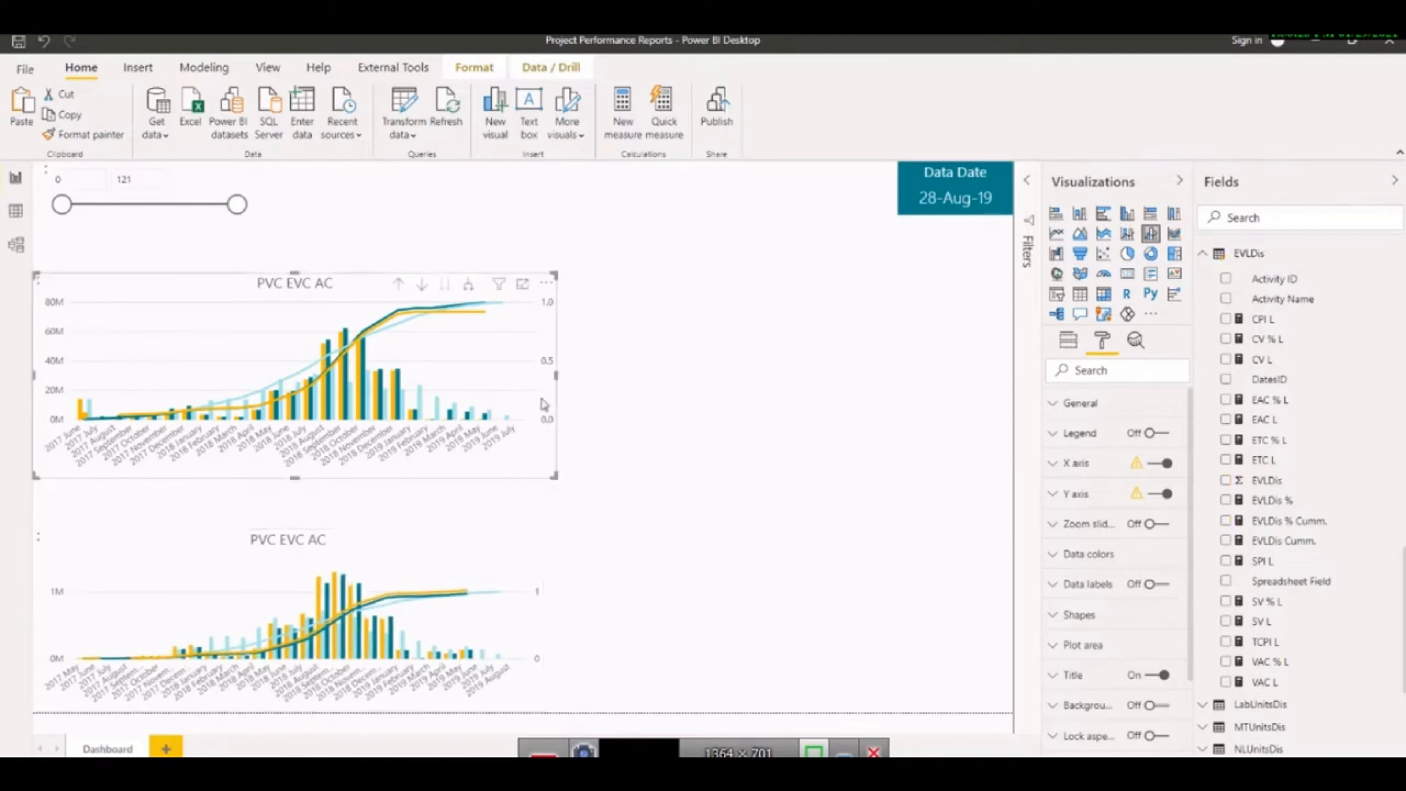
left_click_drag(555, 375, 542, 375)
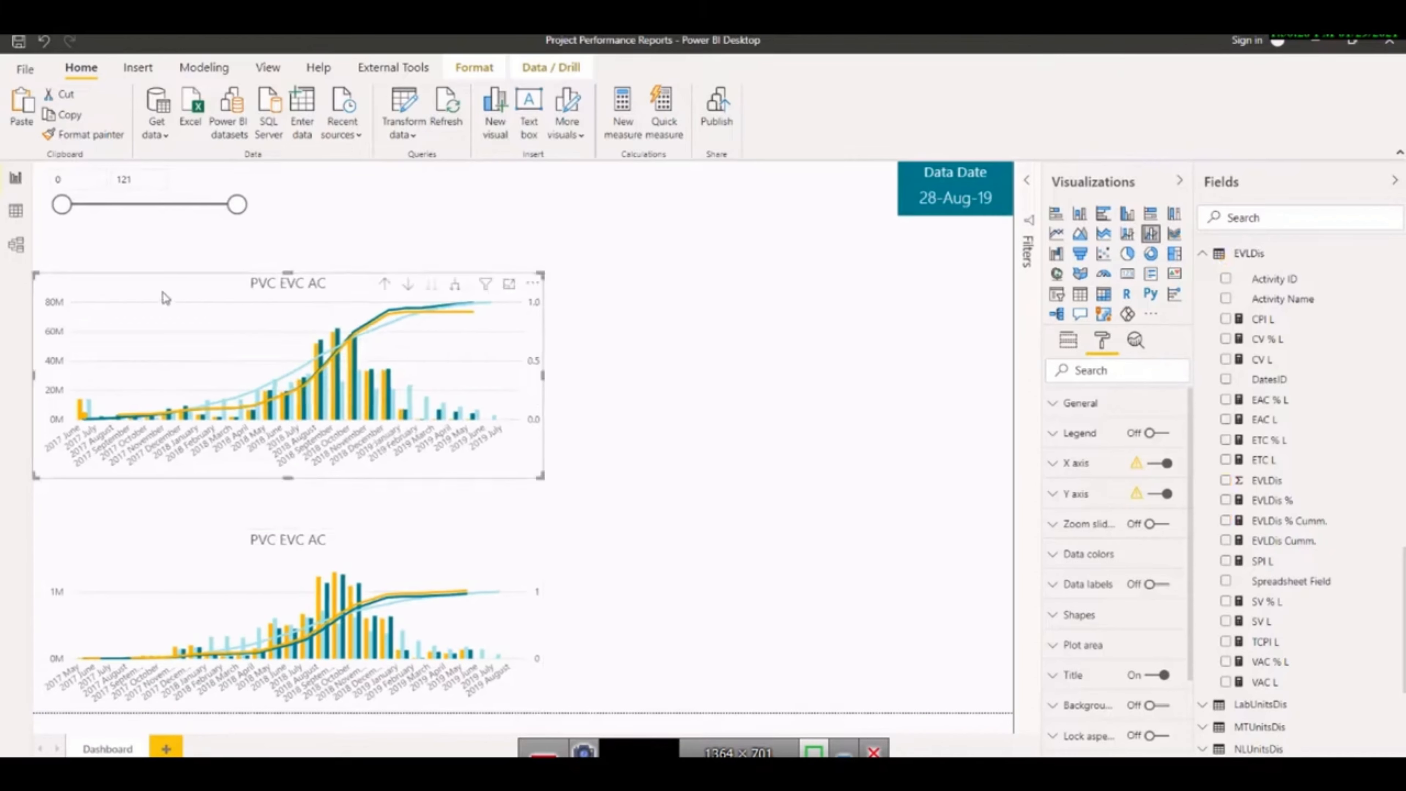
Move the cost chart up beneath the Index range slicer and shift the slicer to the page's left edge
left_click_drag(155, 281, 82, 221)
left_click(205, 182)
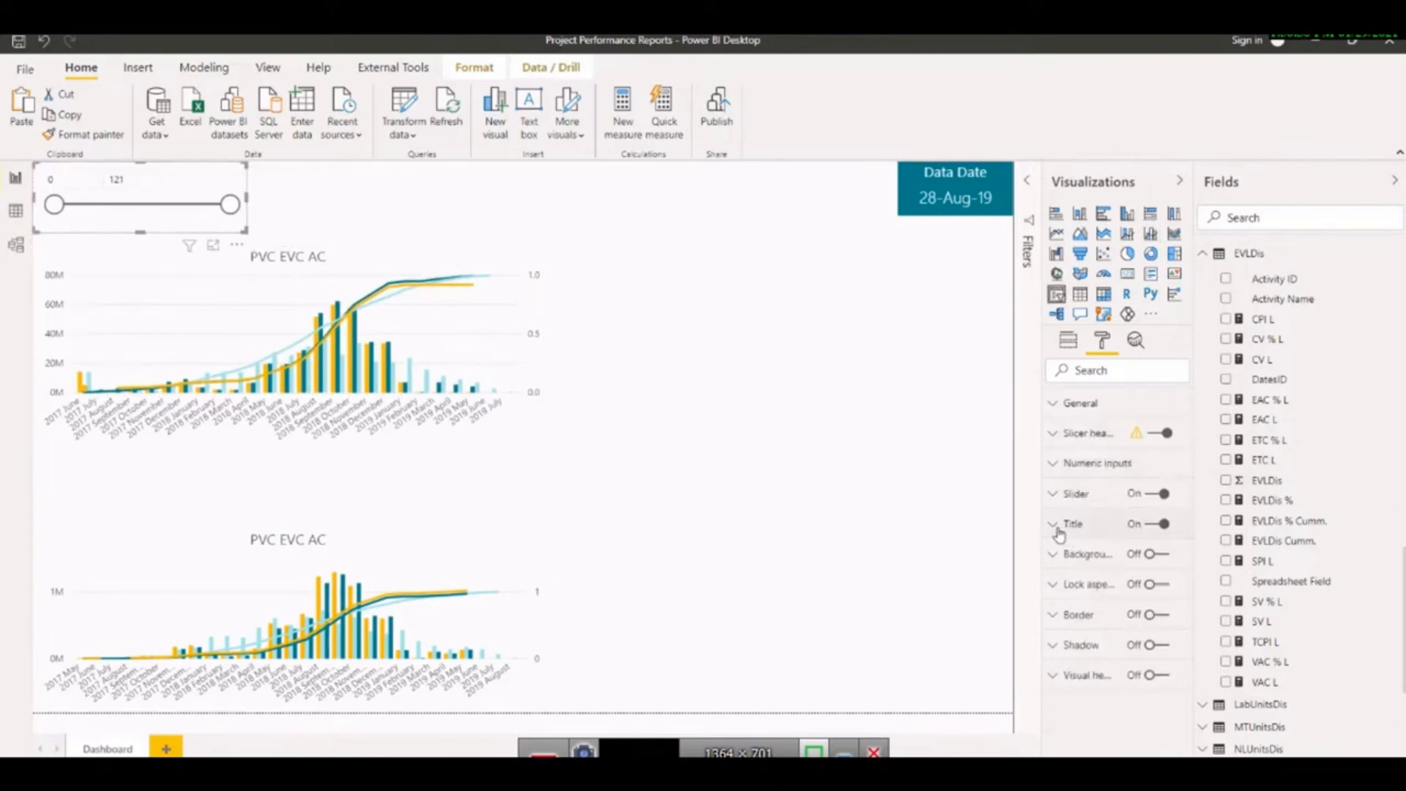
Set the background of the Index slicer's numeric inputs to dark teal
left_click(1058, 494)
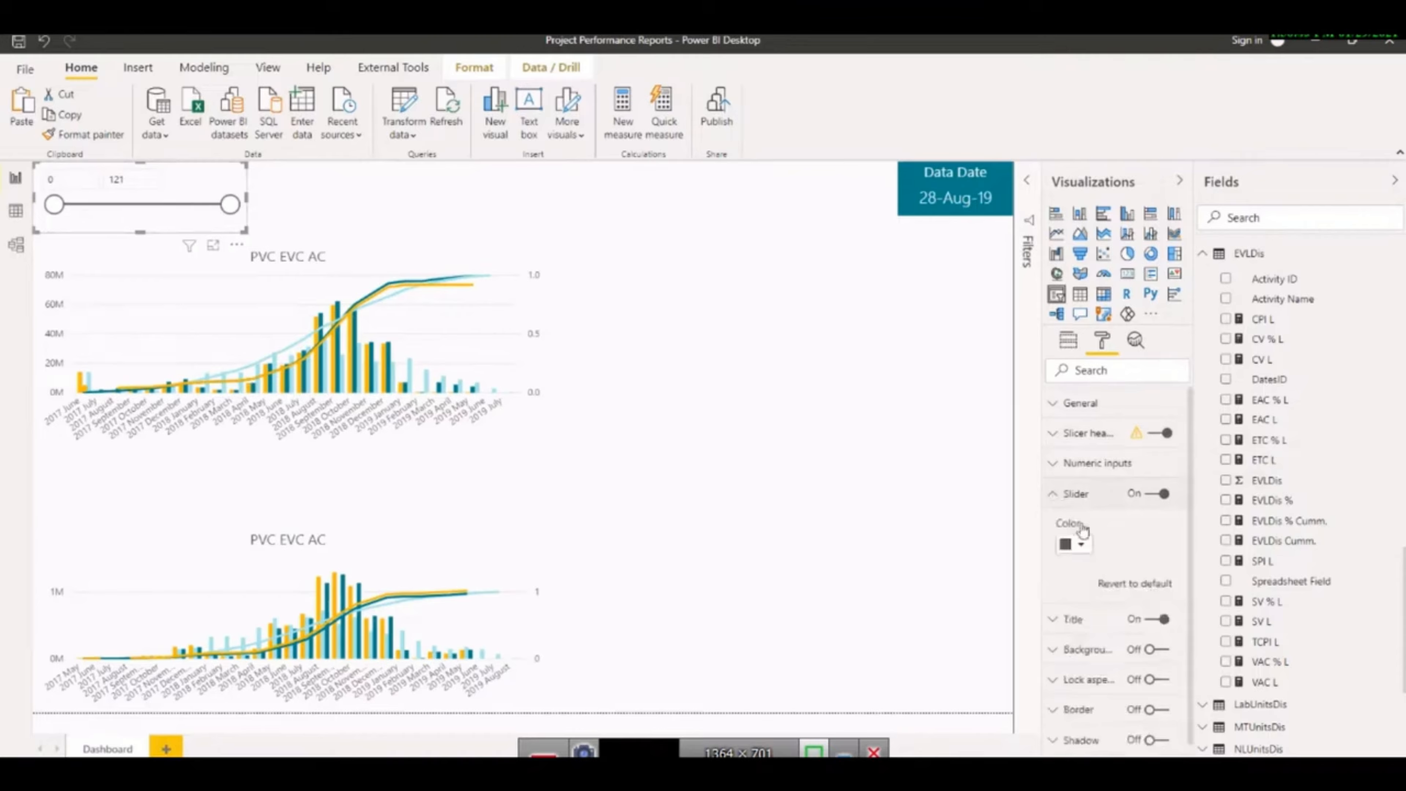
left_click(1054, 463)
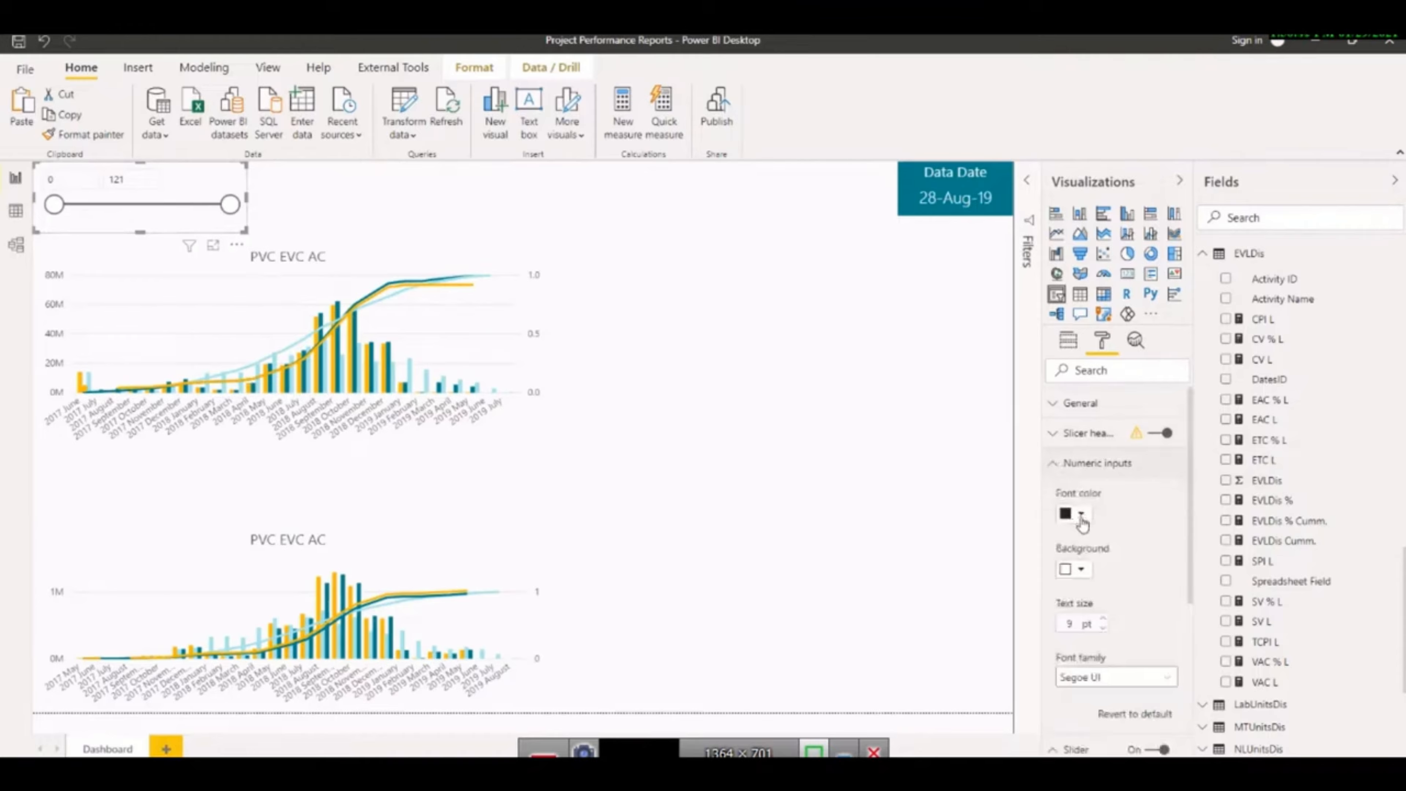
left_click(1080, 568)
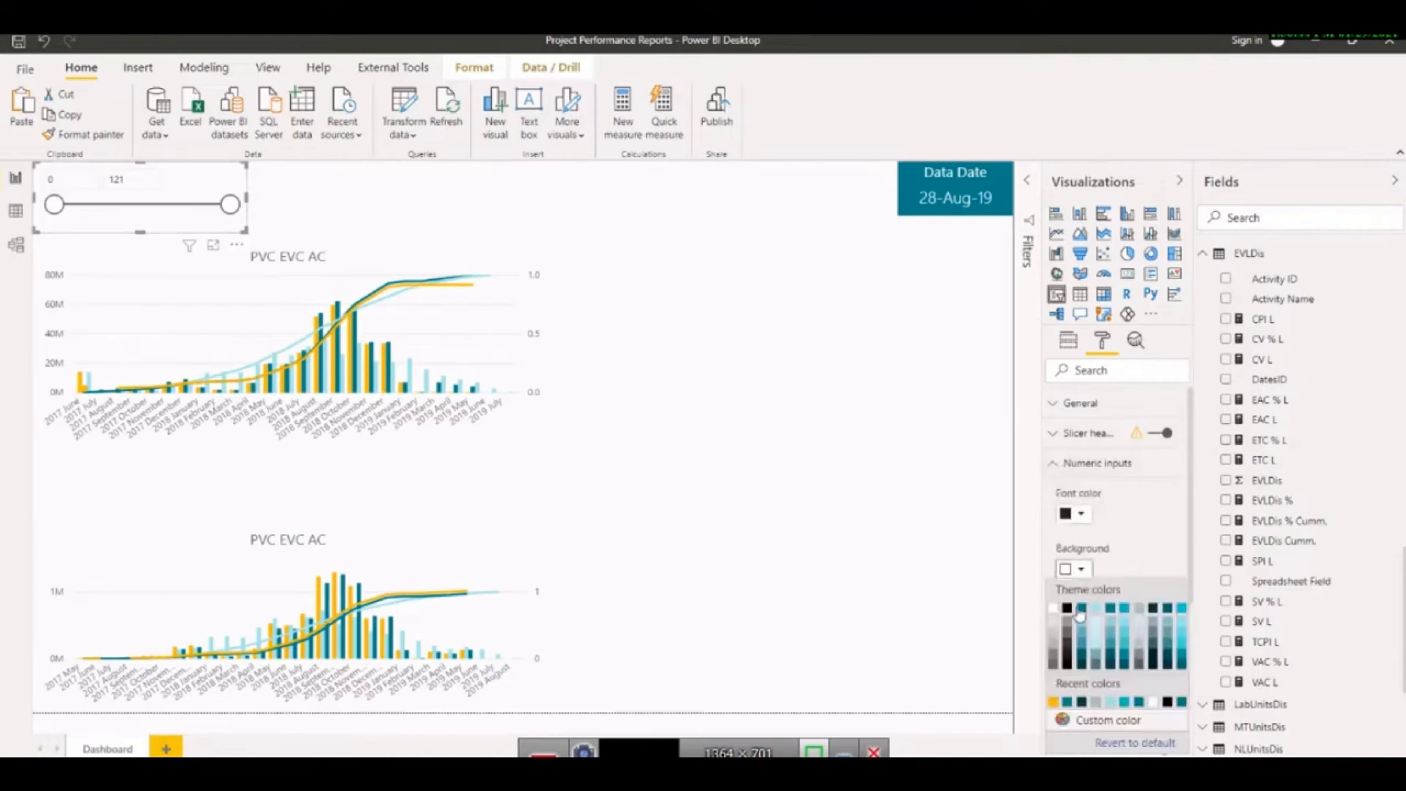
left_click(1081, 608)
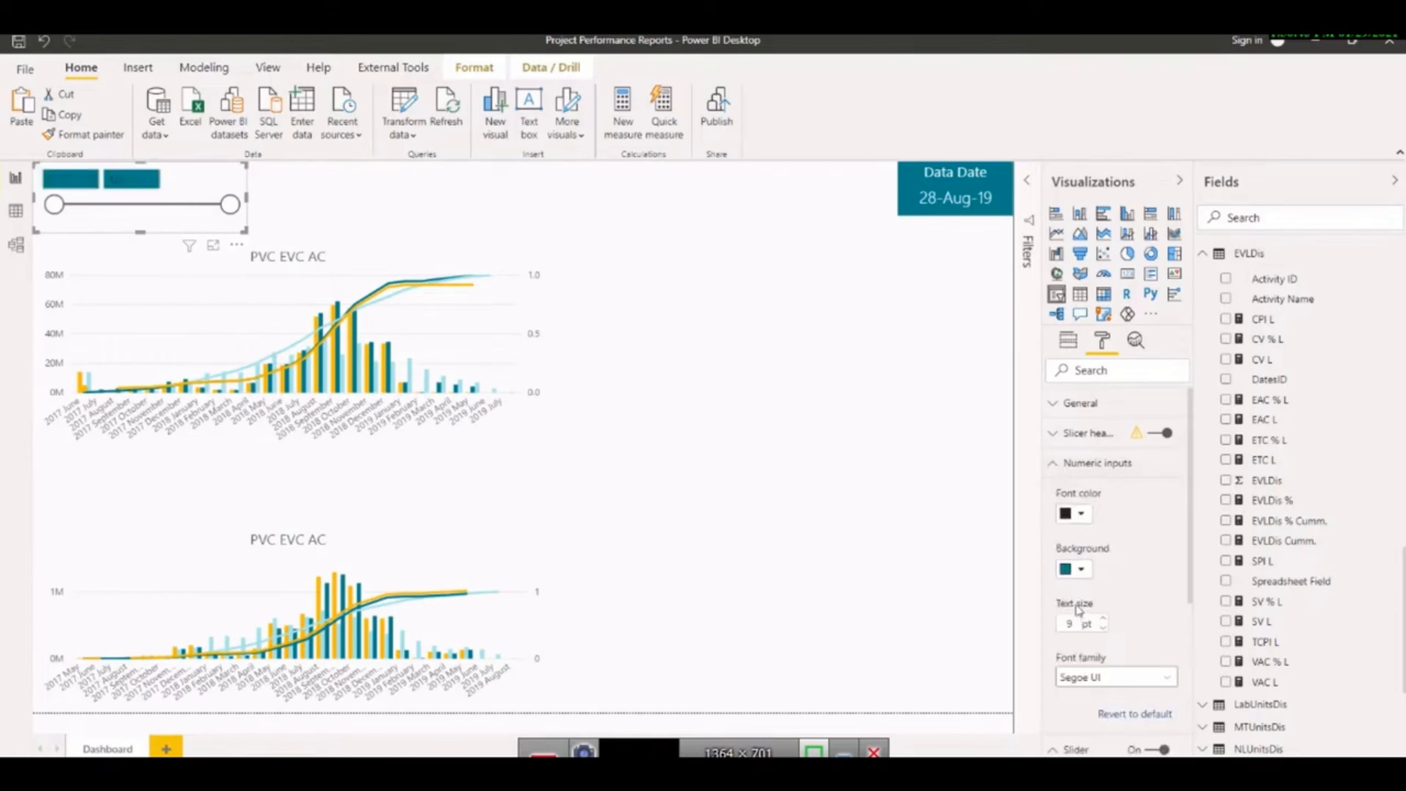
left_click(1056, 464)
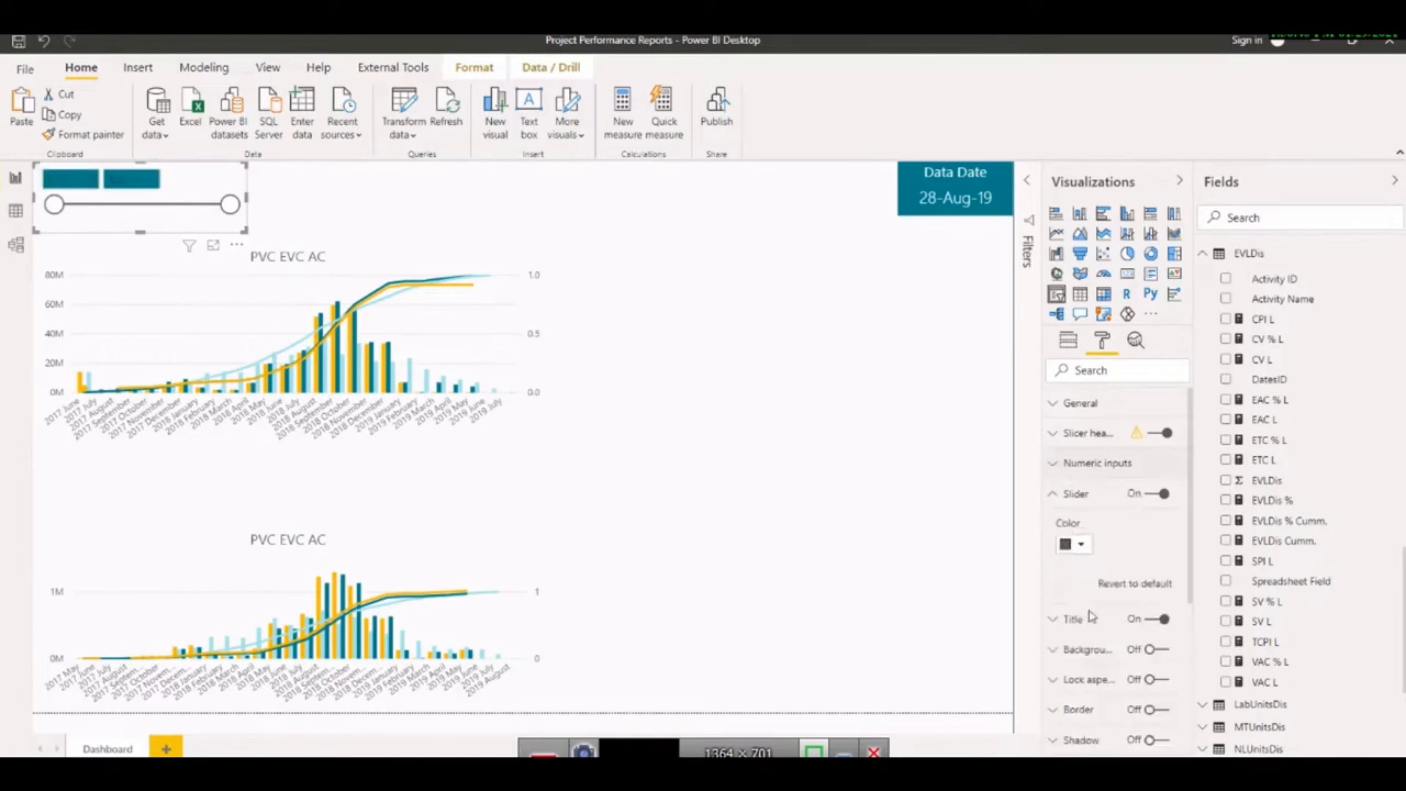
Turn on the Index slicer's background and set its color to dark teal
scroll(1129, 614, "down", 1)
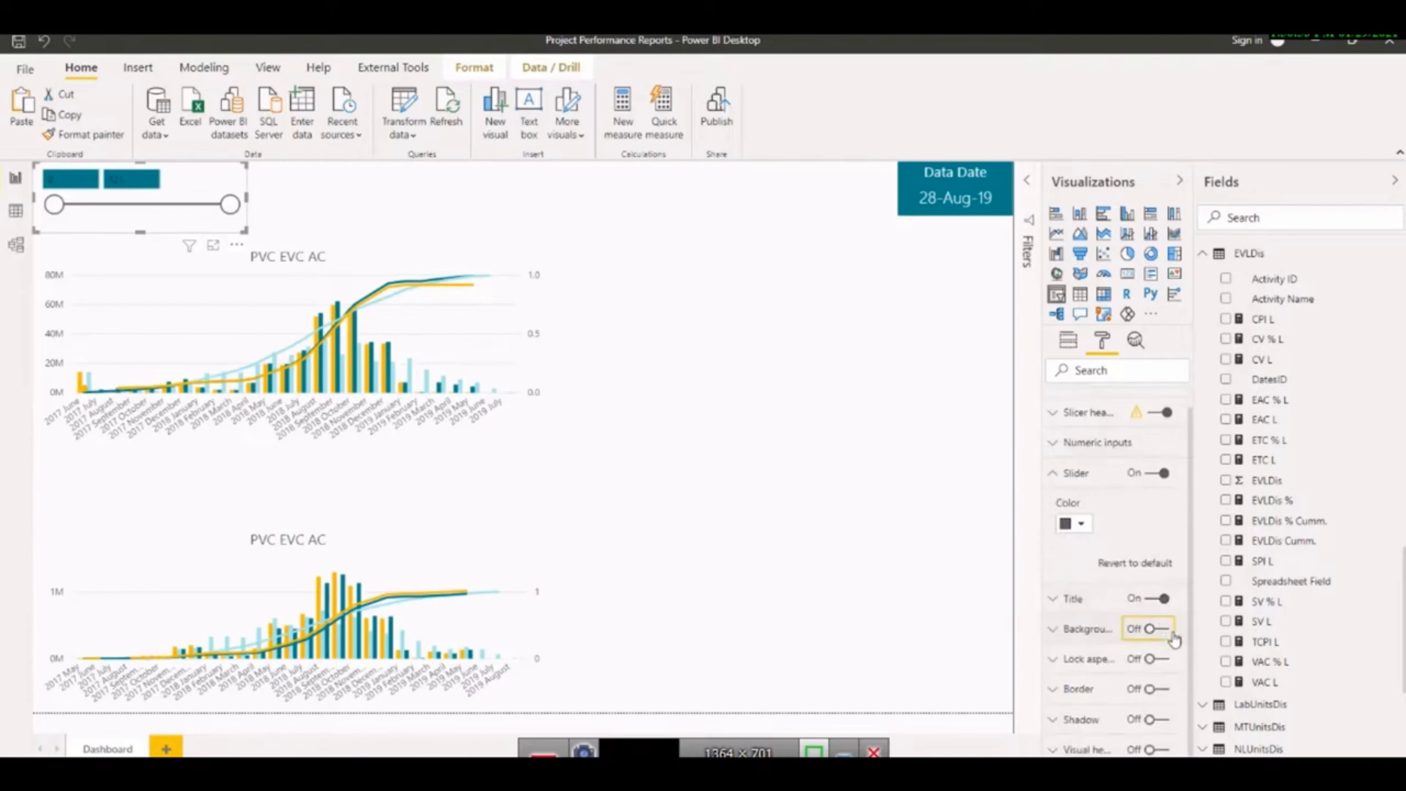
left_click(1059, 631)
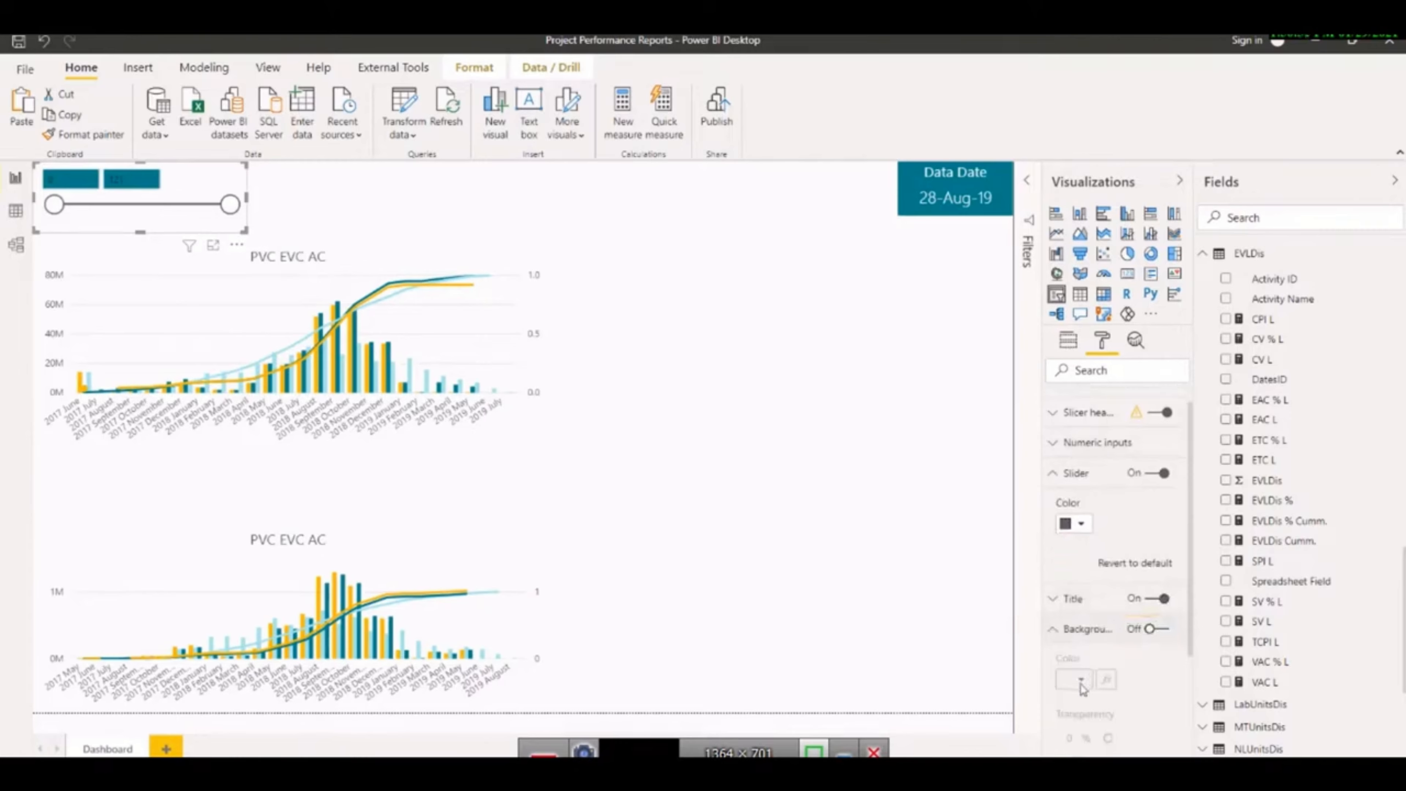
scroll(1082, 687, "down", 3)
left_click(1159, 545)
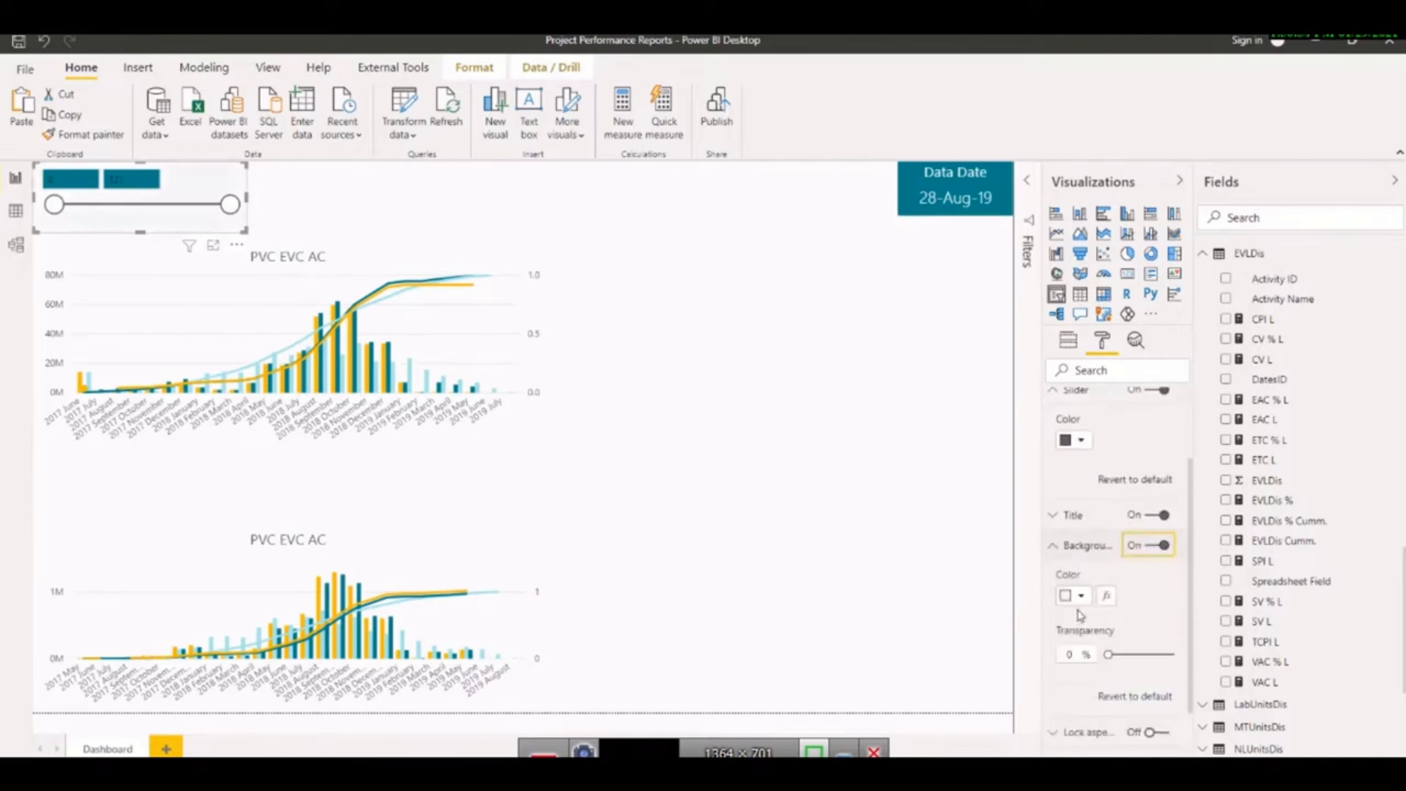
left_click(1078, 596)
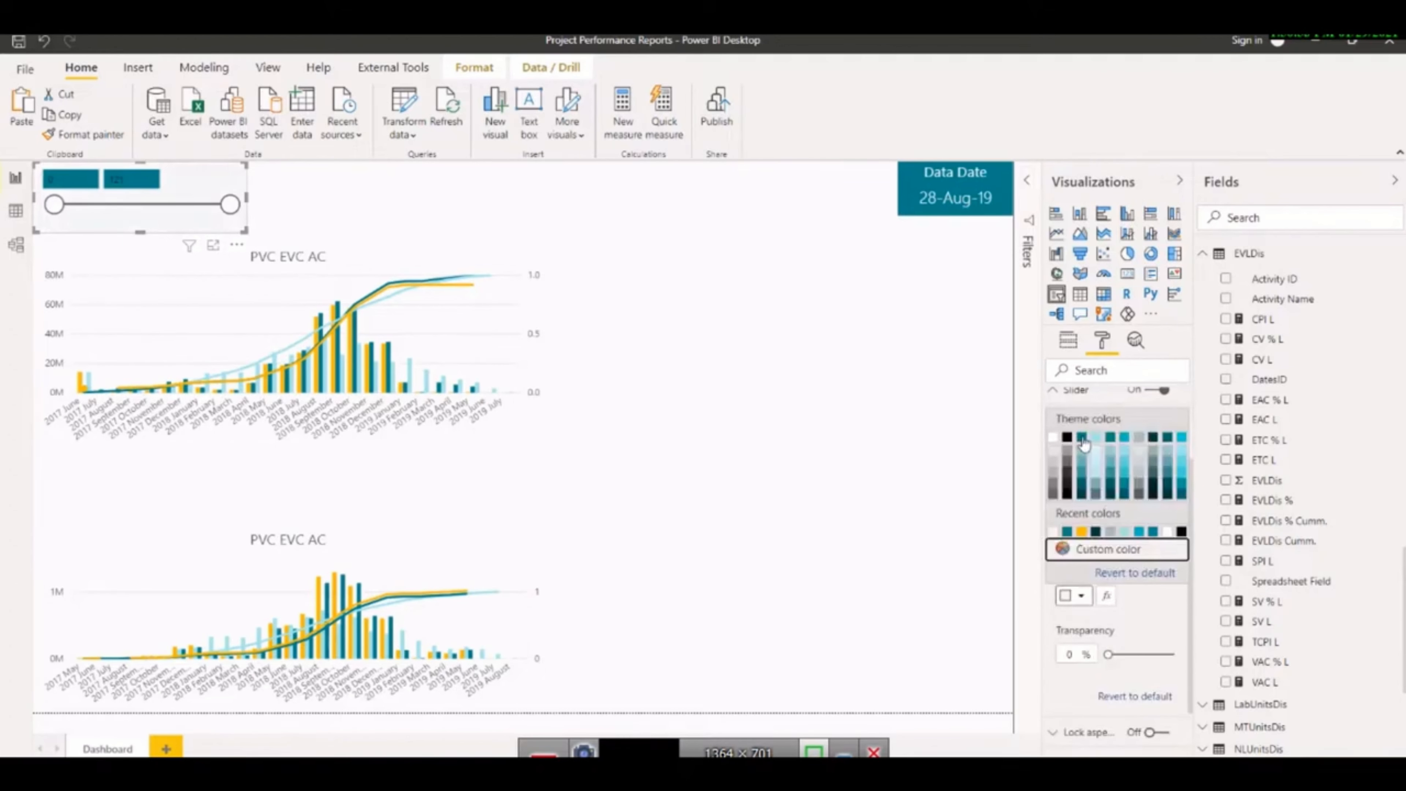
left_click(1081, 437)
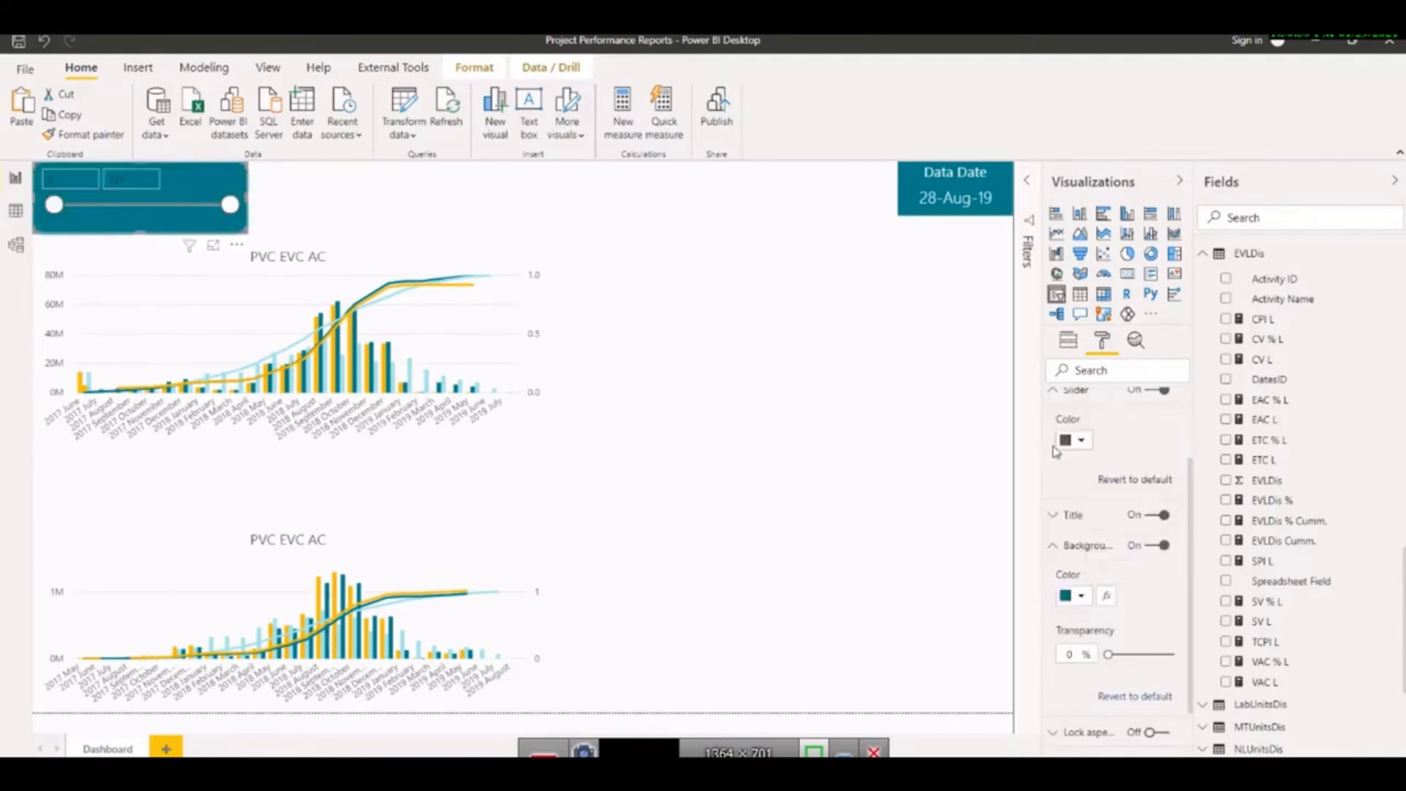
Set the font color of the Index slicer's numeric inputs to white
scroll(1095, 473, "up", 2)
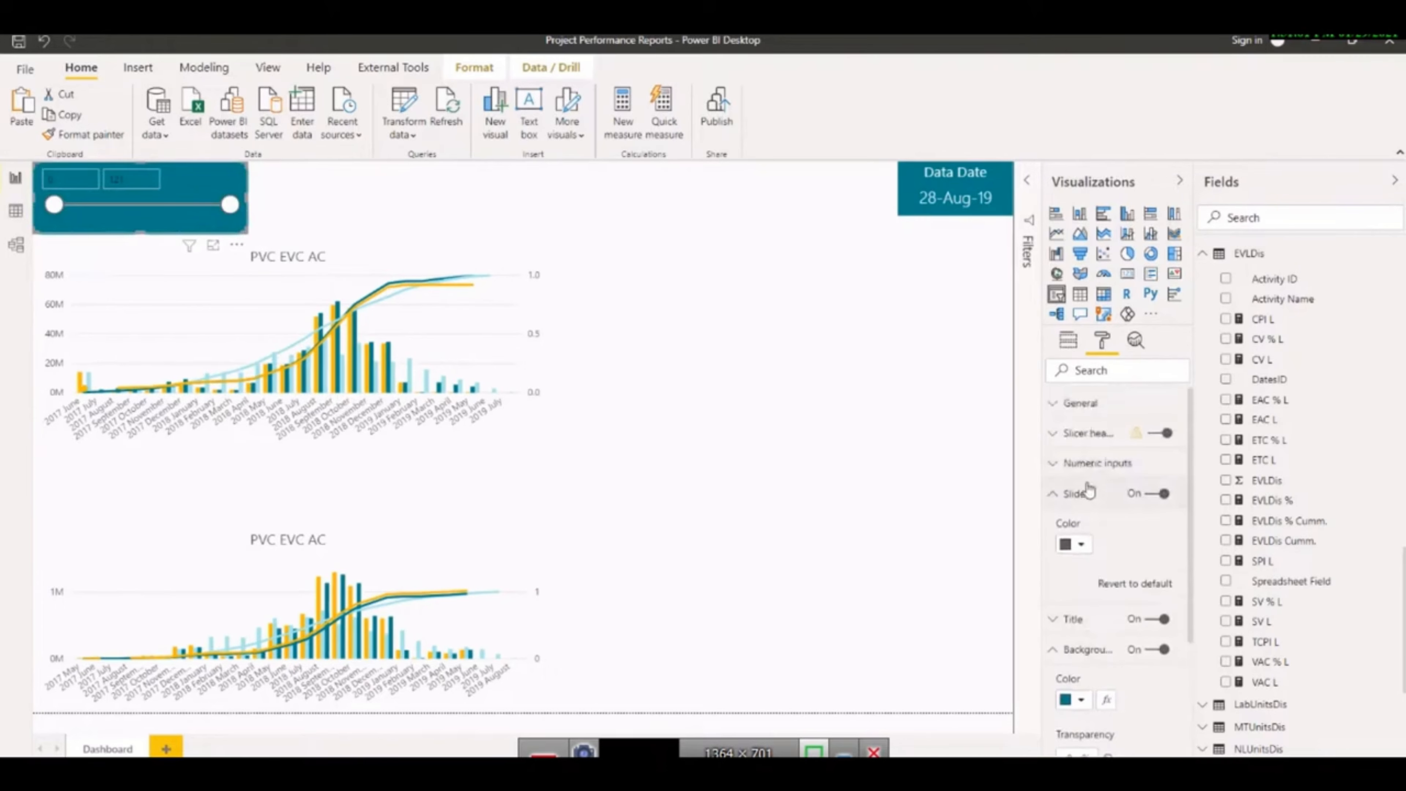
left_click(1071, 464)
left_click(1076, 513)
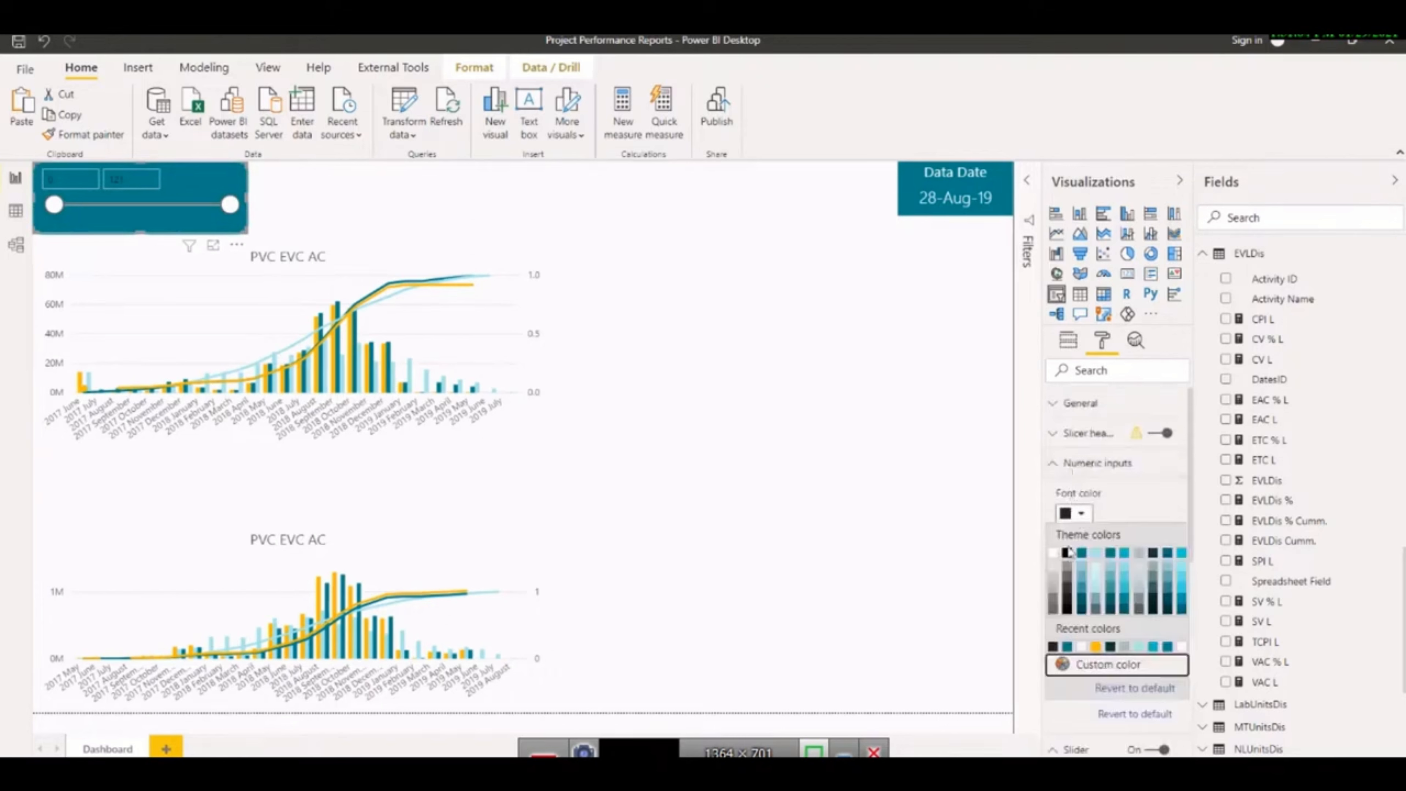
left_click(1053, 552)
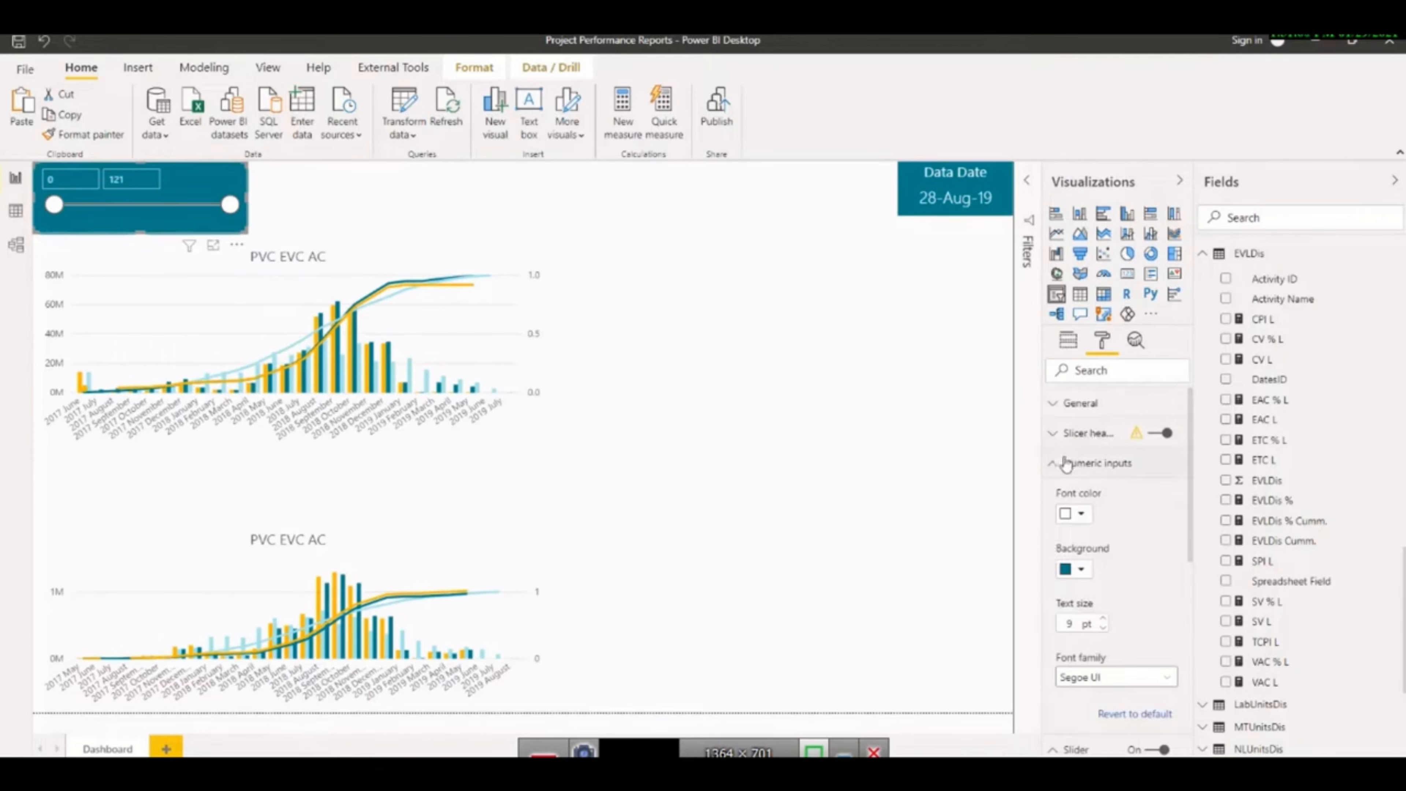
left_click(1054, 463)
Set the slicer header's font color to white and its title text to Week No
left_click(1051, 432)
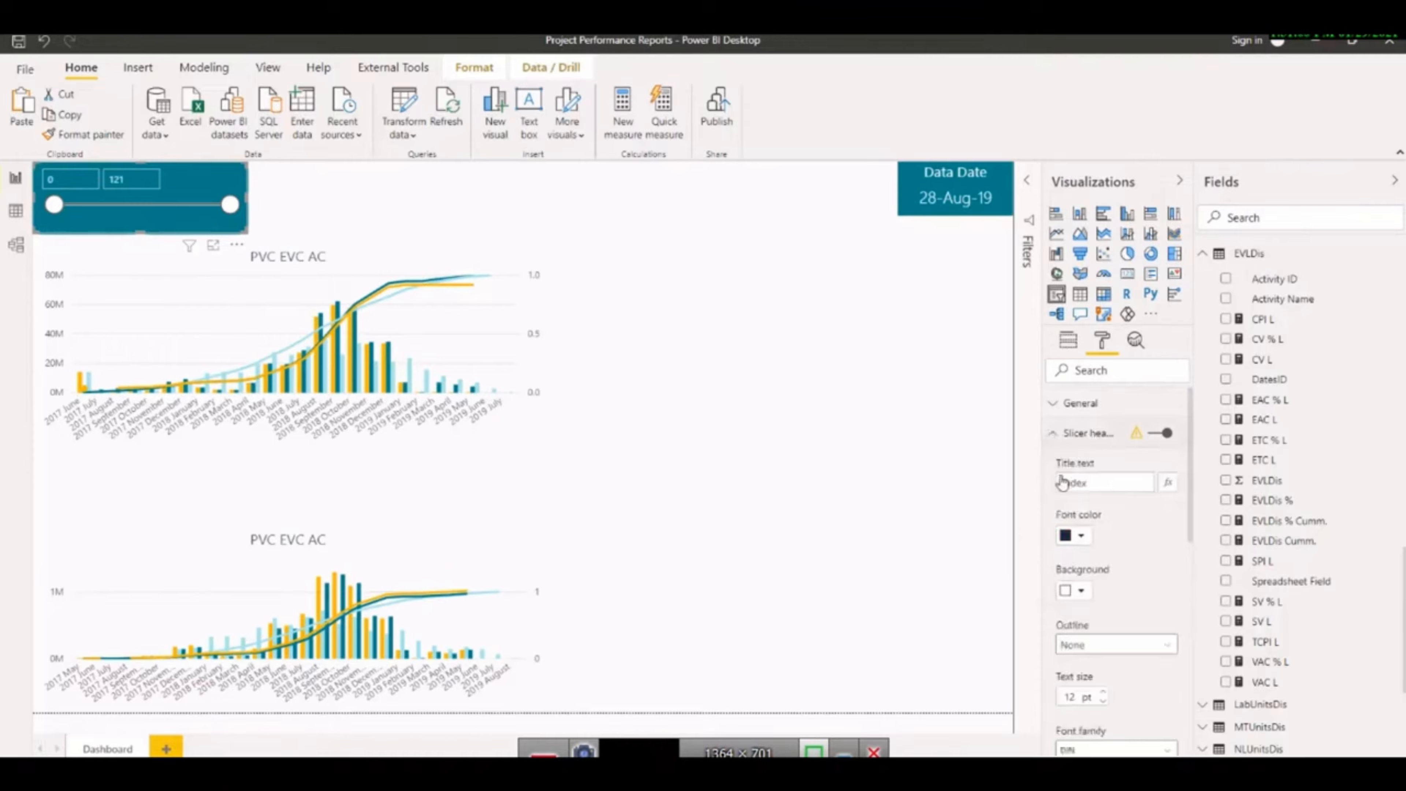
left_click(1078, 536)
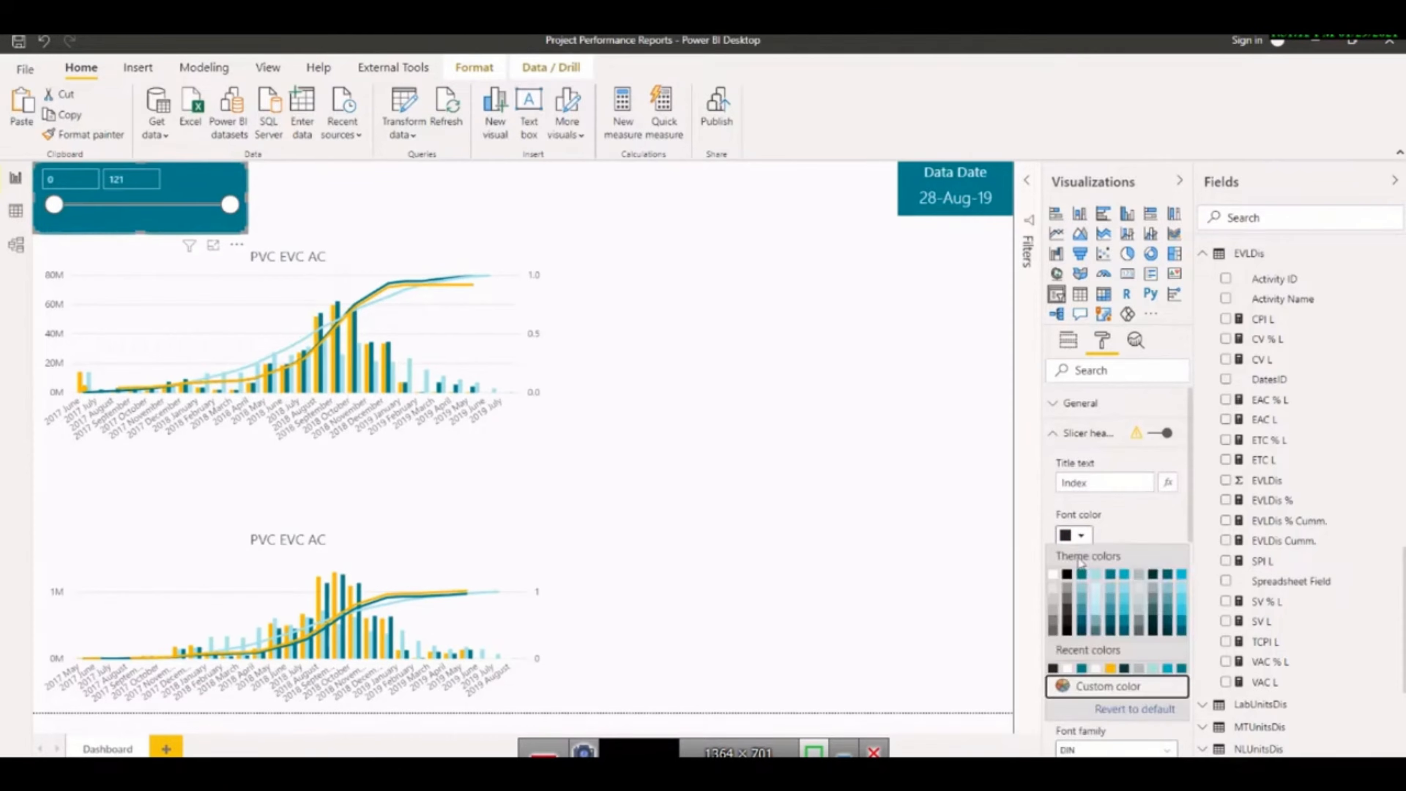
left_click(1052, 574)
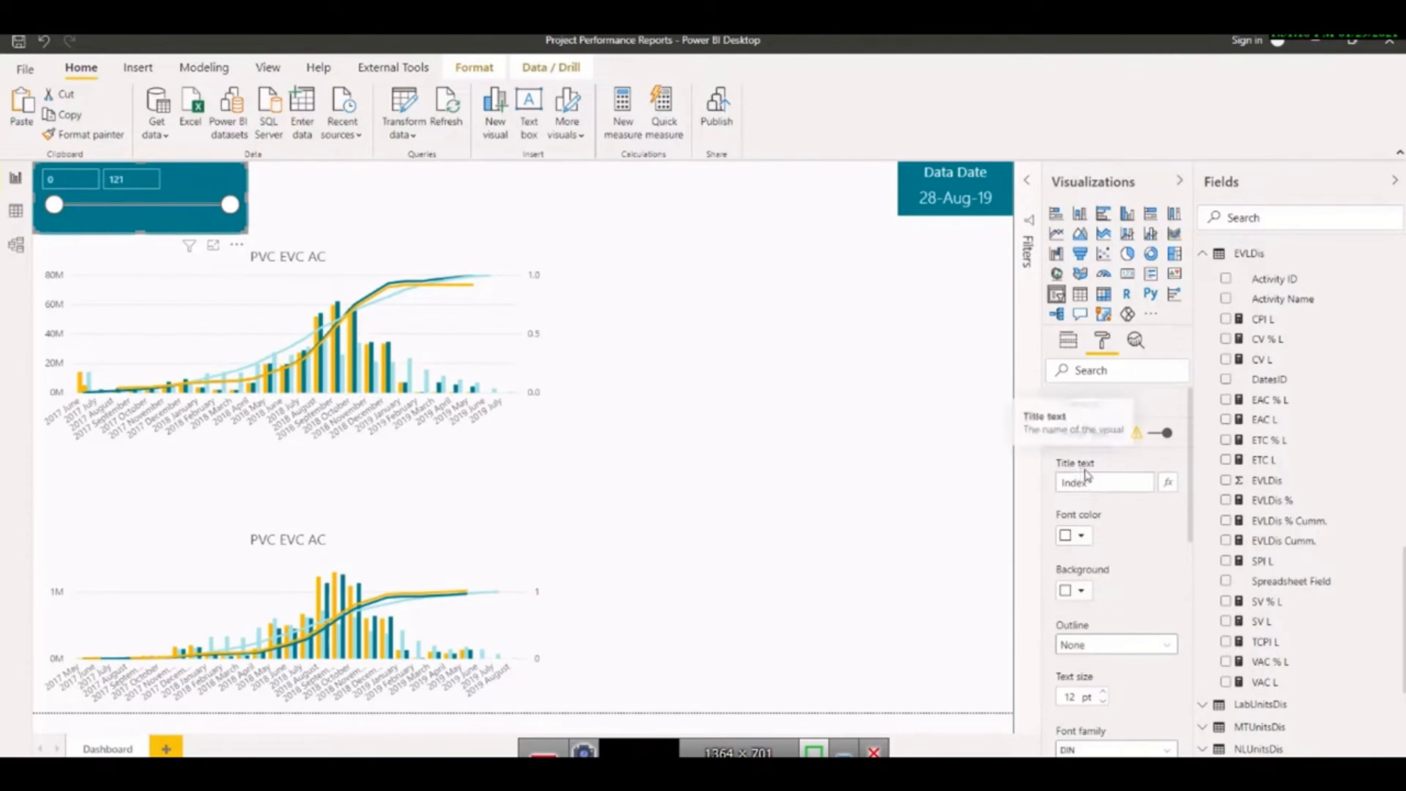
left_click(1105, 486)
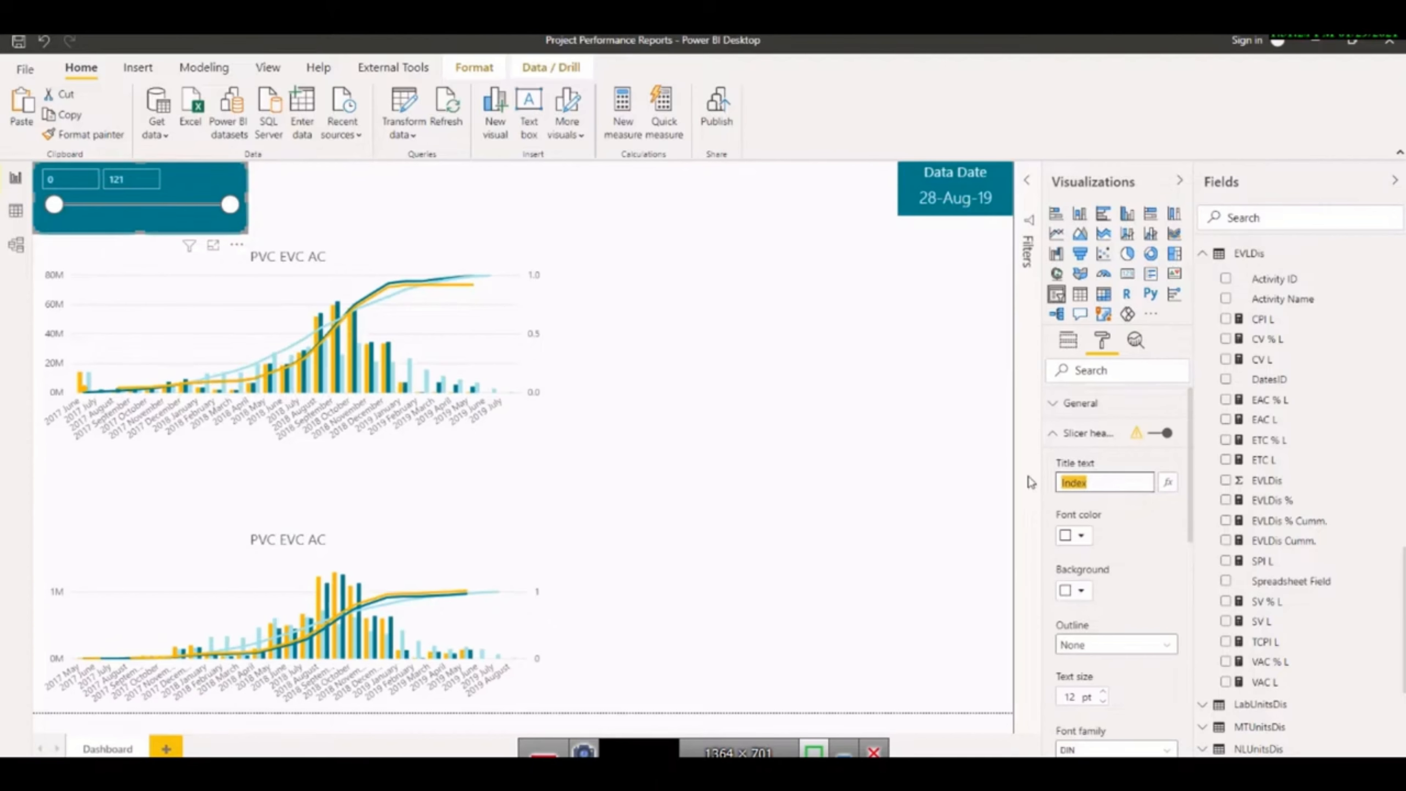
type("Week No")
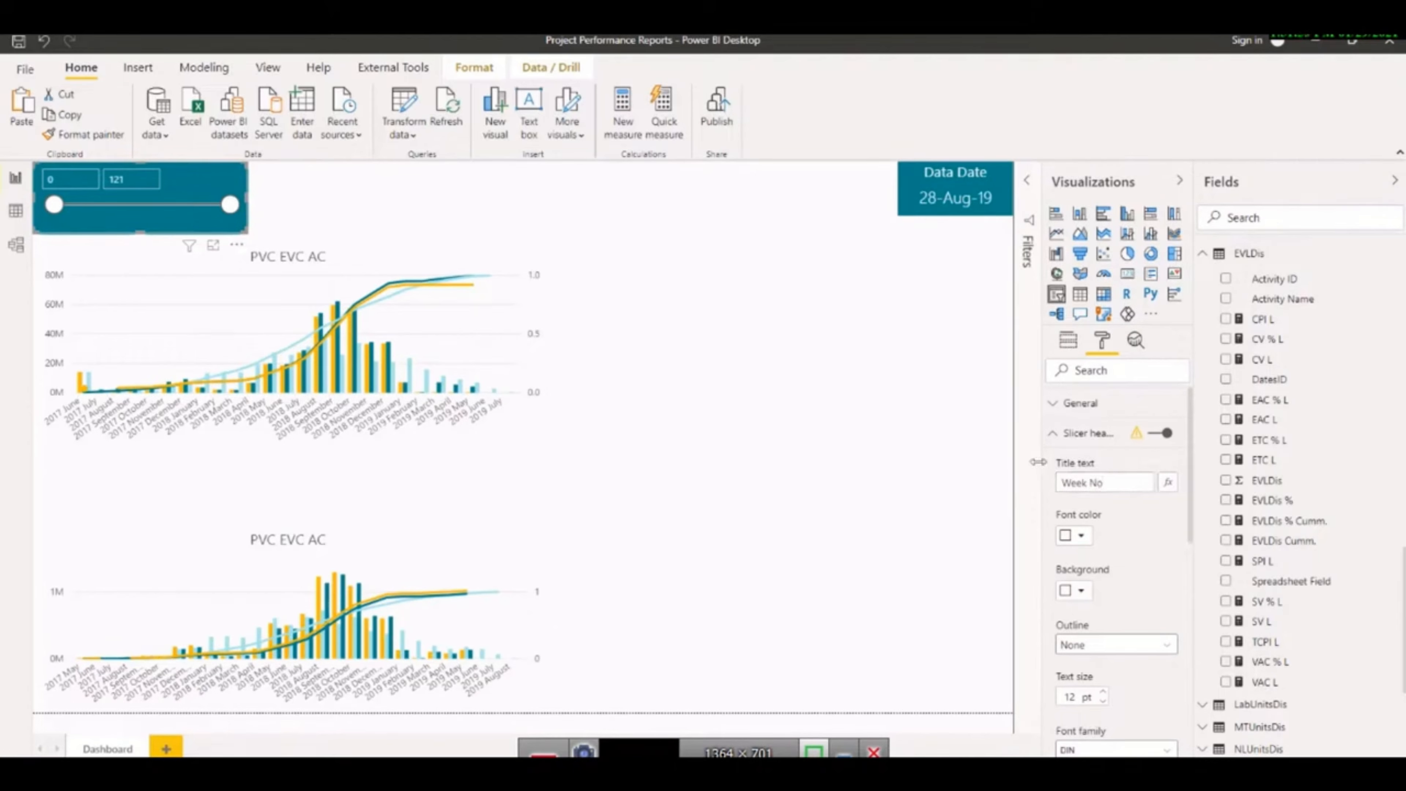
Set the Week No slicer's slider color to white
left_click(1051, 432)
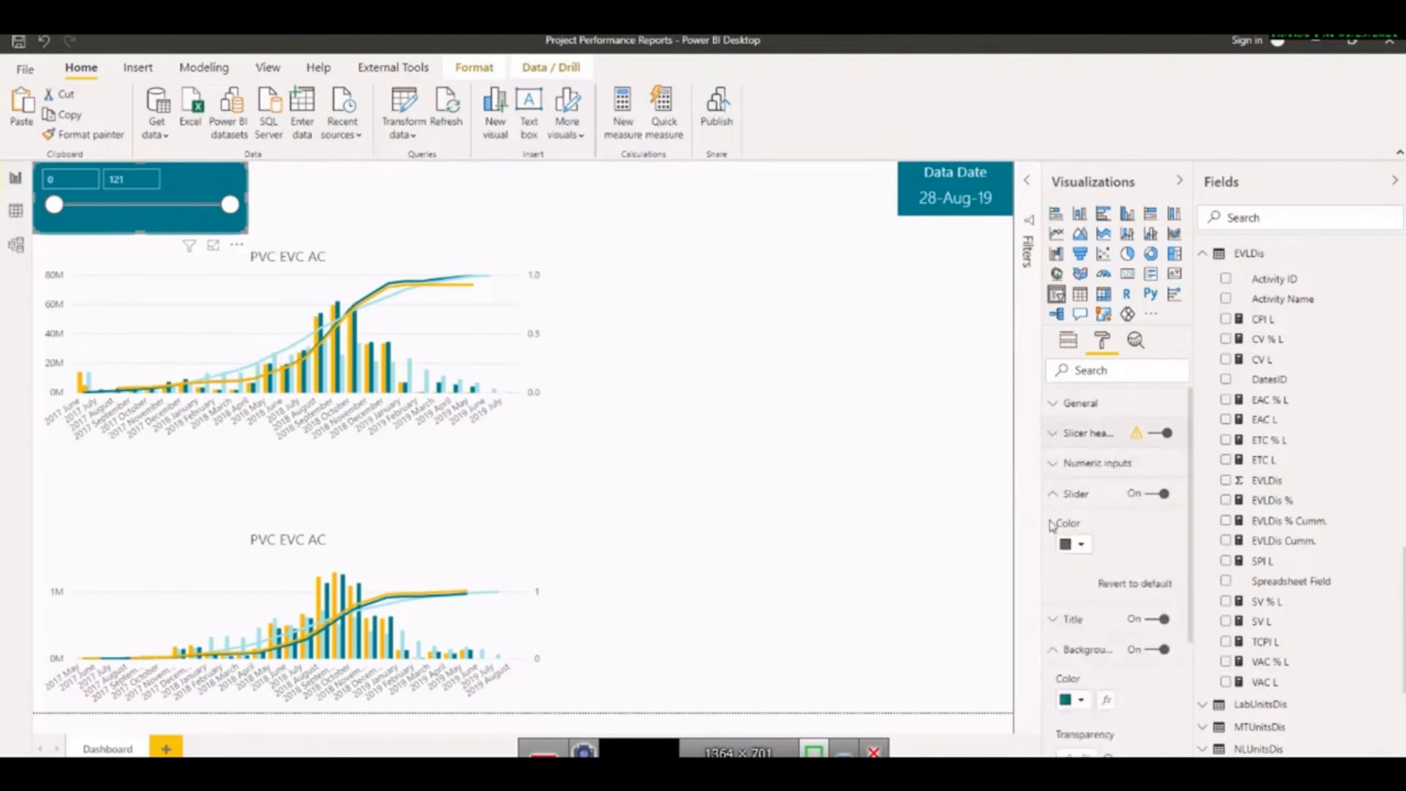
left_click(1076, 543)
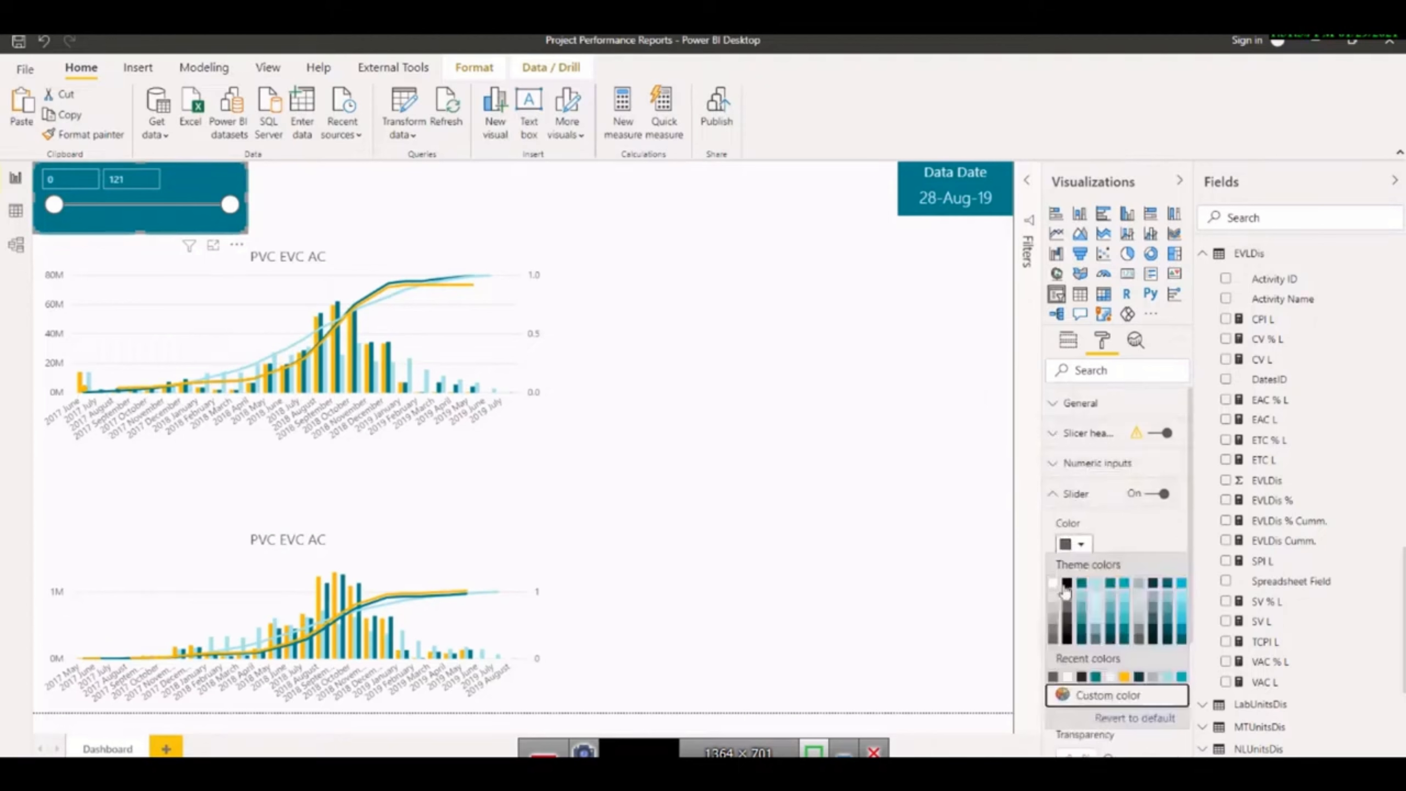
left_click(1053, 584)
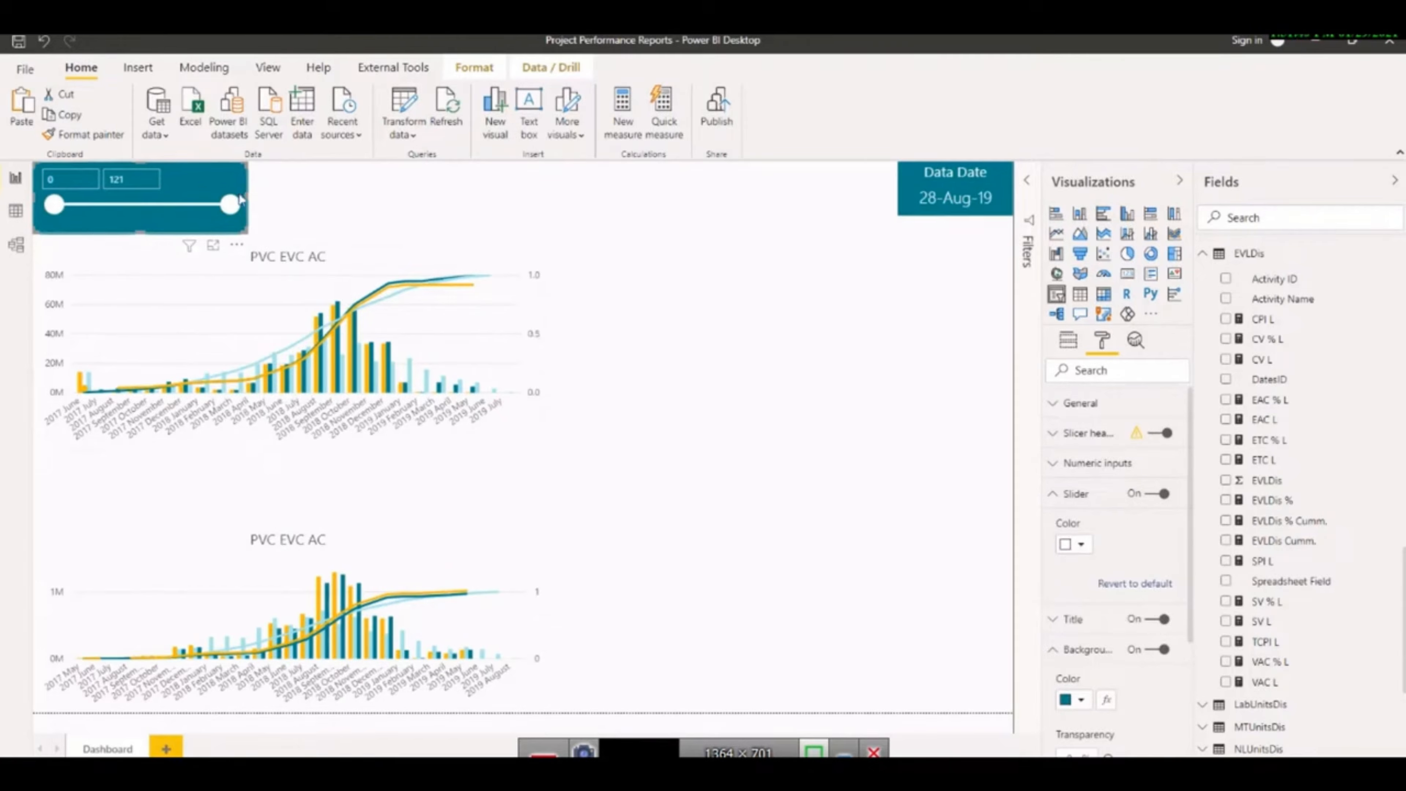
Narrow the Week No slicer so it ends just past its slider handle, and save the report
left_click_drag(239, 198, 193, 199)
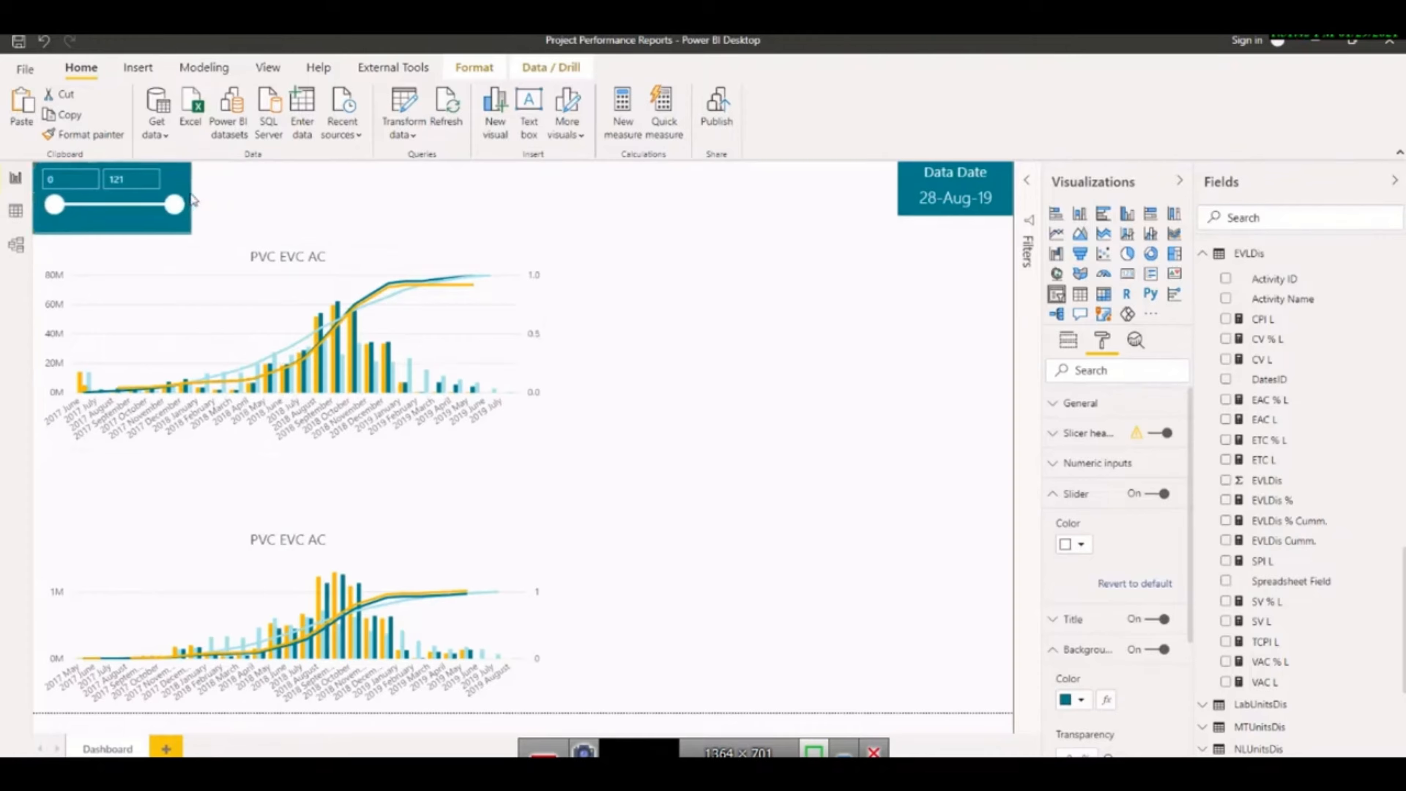
left_click(215, 206)
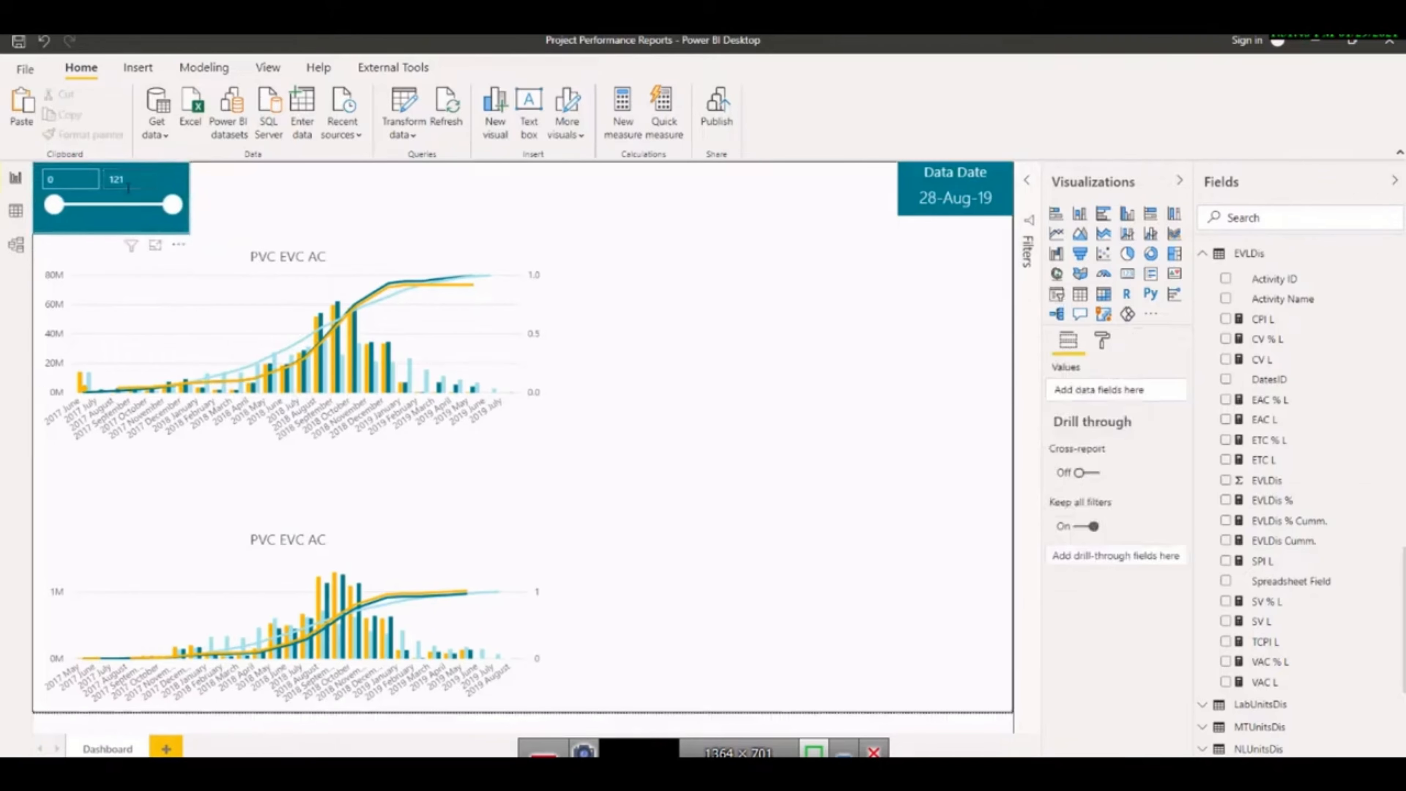
key("ctrl+s")
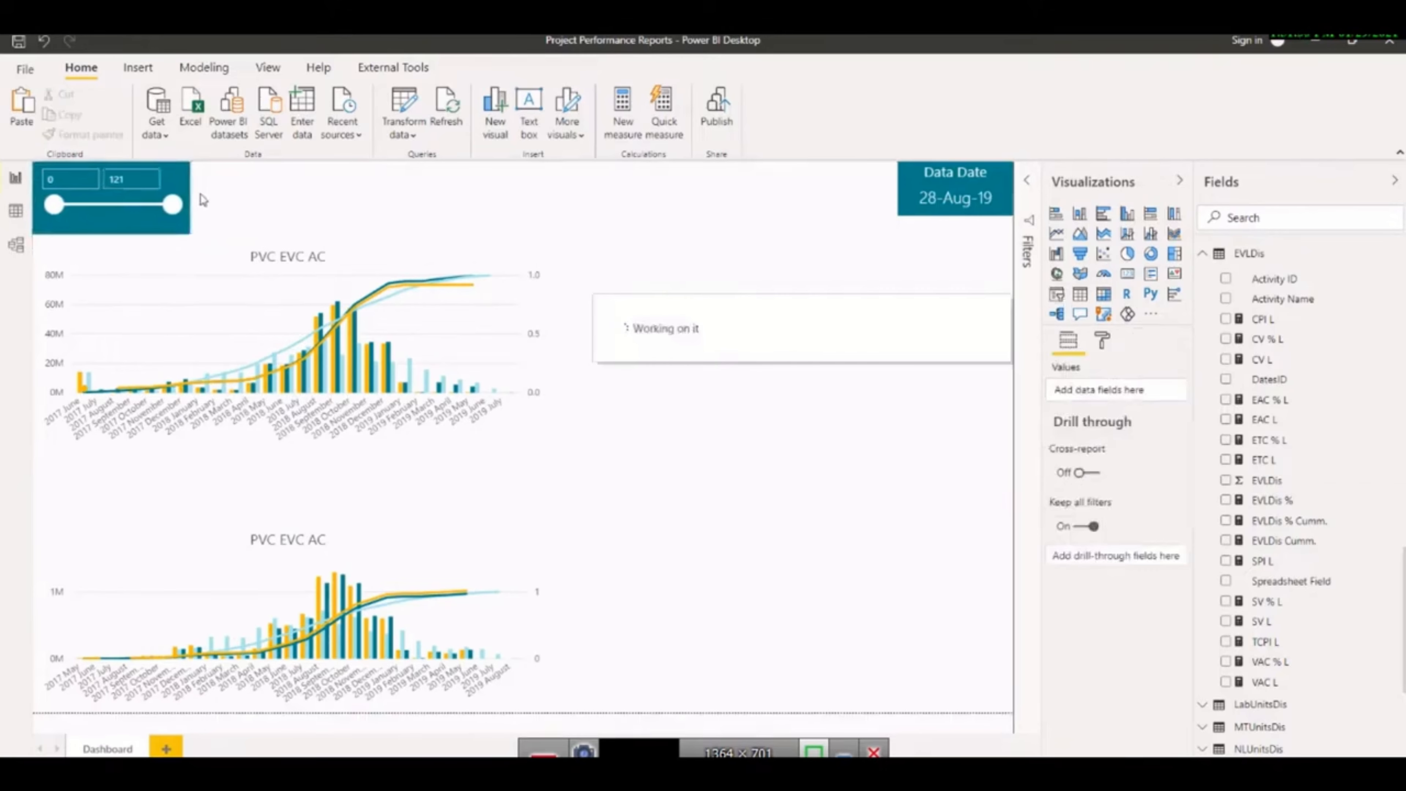
Duplicate the Week No slicer and place the copy beside the original, aligned with the page's top edge
left_click(173, 181)
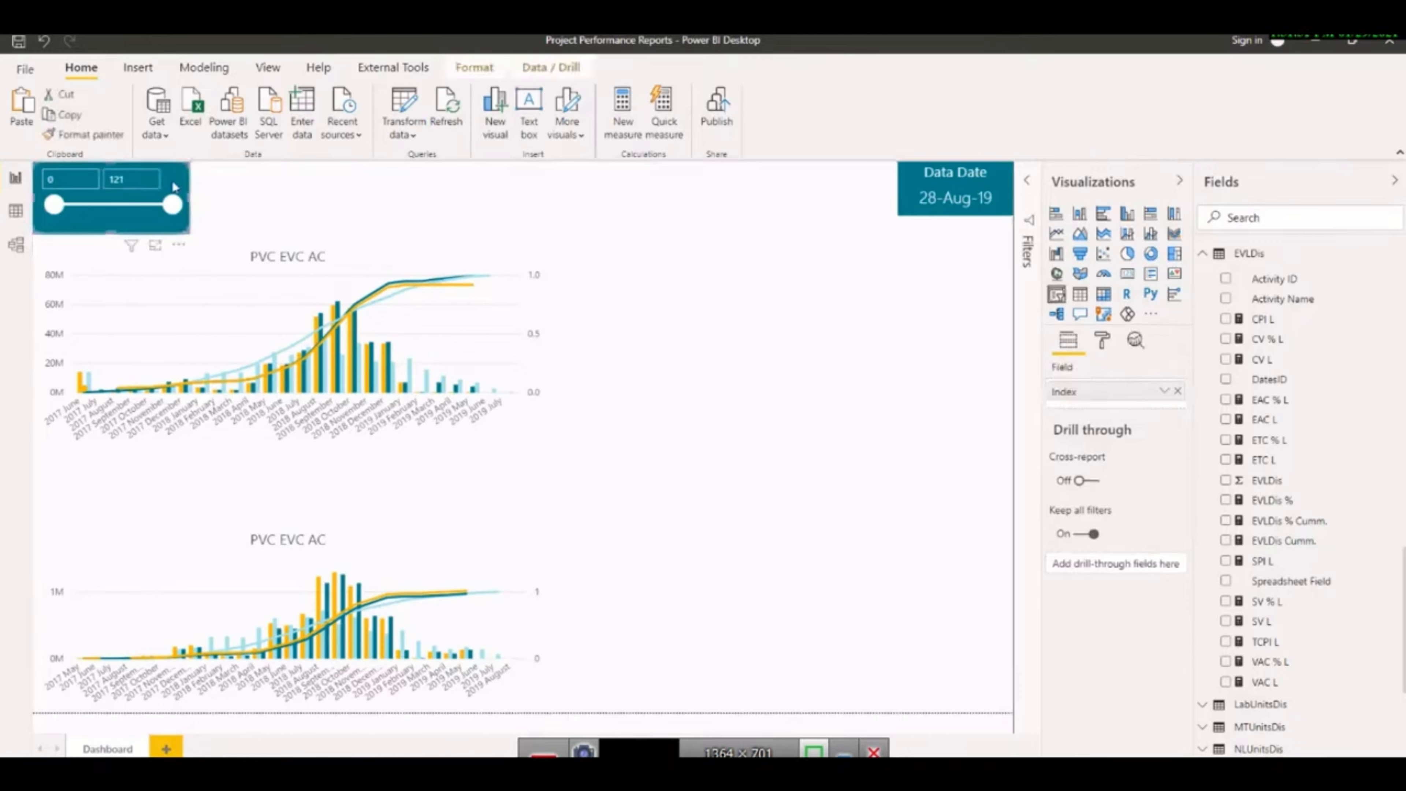
key("ctrl+c")
key("ctrl+v")
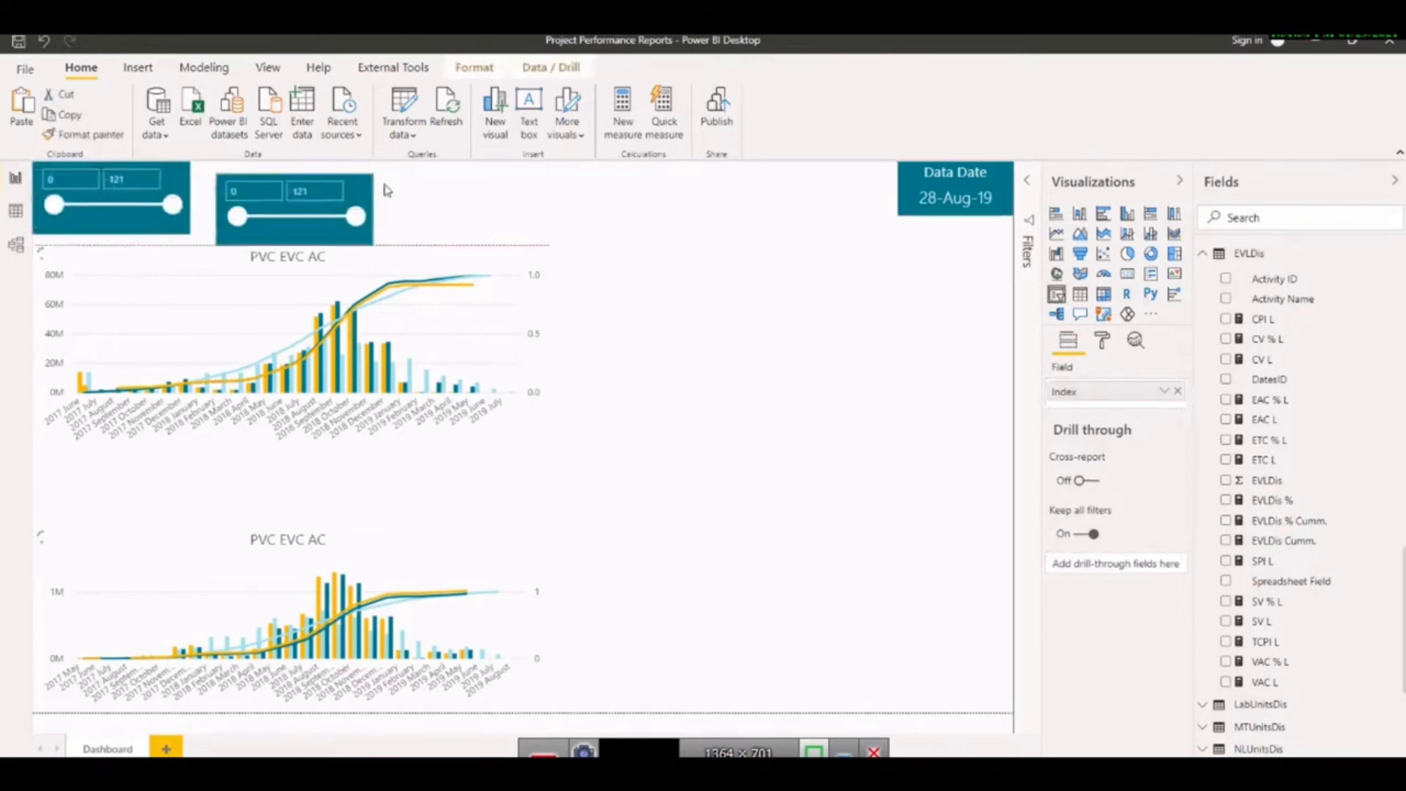
left_click_drag(384, 185, 369, 177)
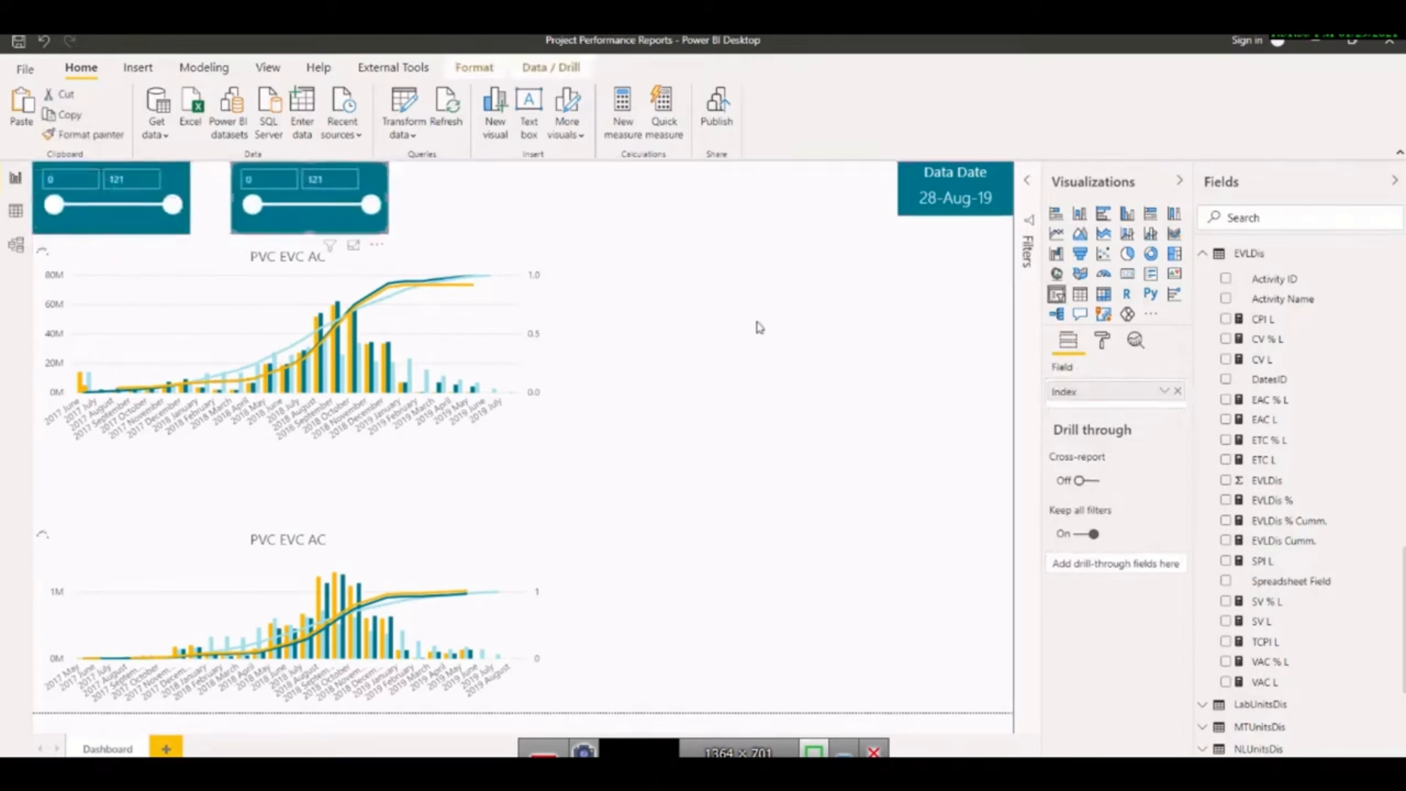
Replace the copied slicer's Index field with AREA from the Activities Fact Table
left_click(1177, 391)
scroll(1296, 343, "up", 10)
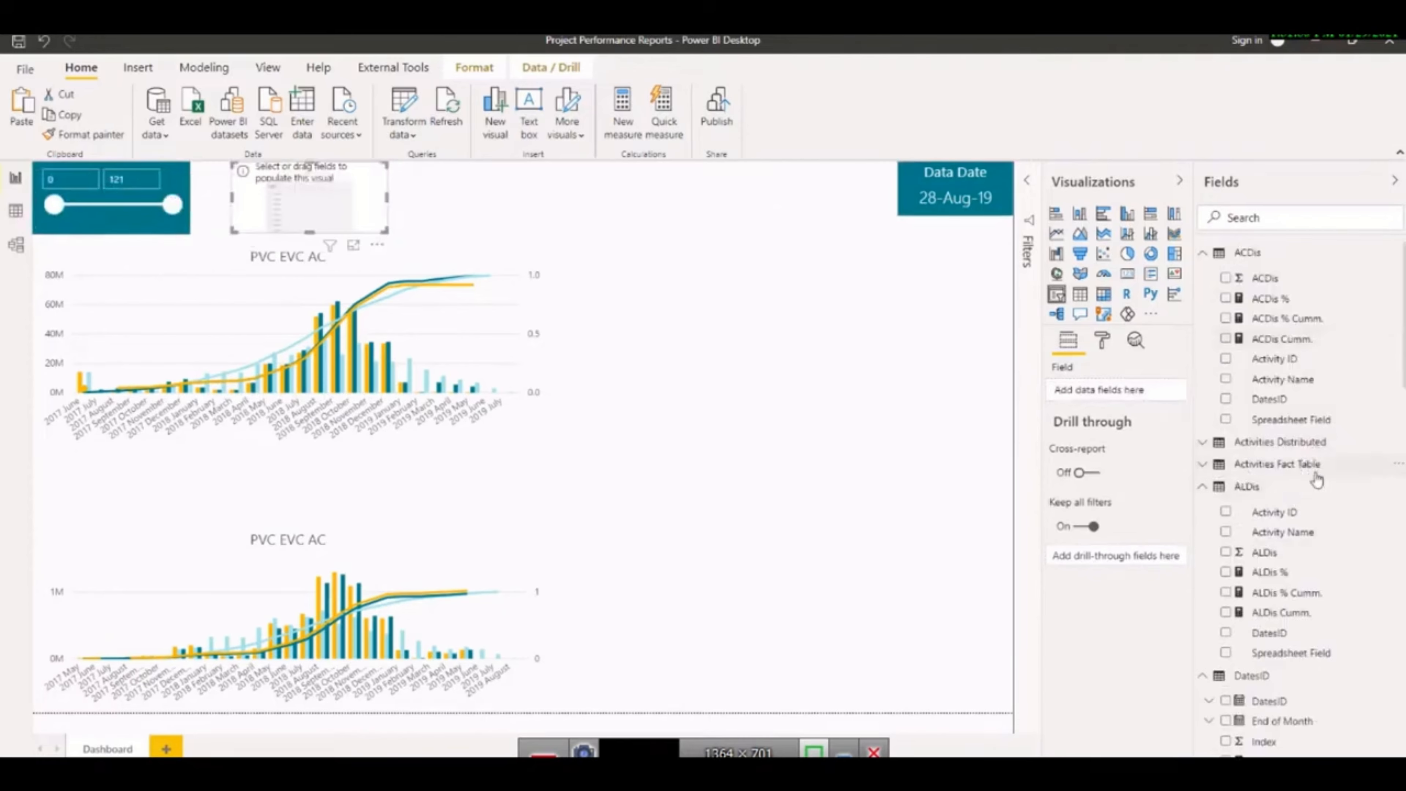
left_click(1301, 474)
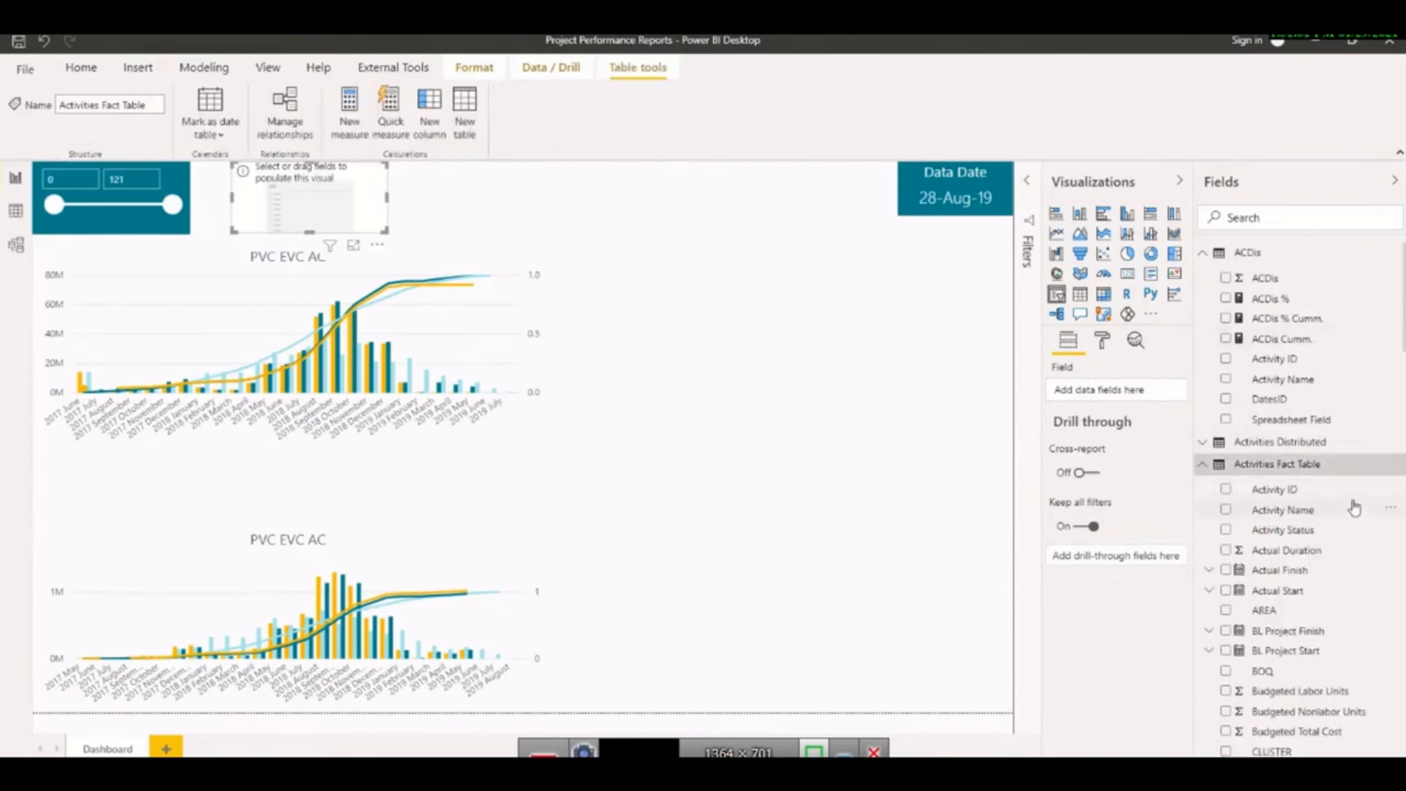
scroll(1351, 505, "down", 2)
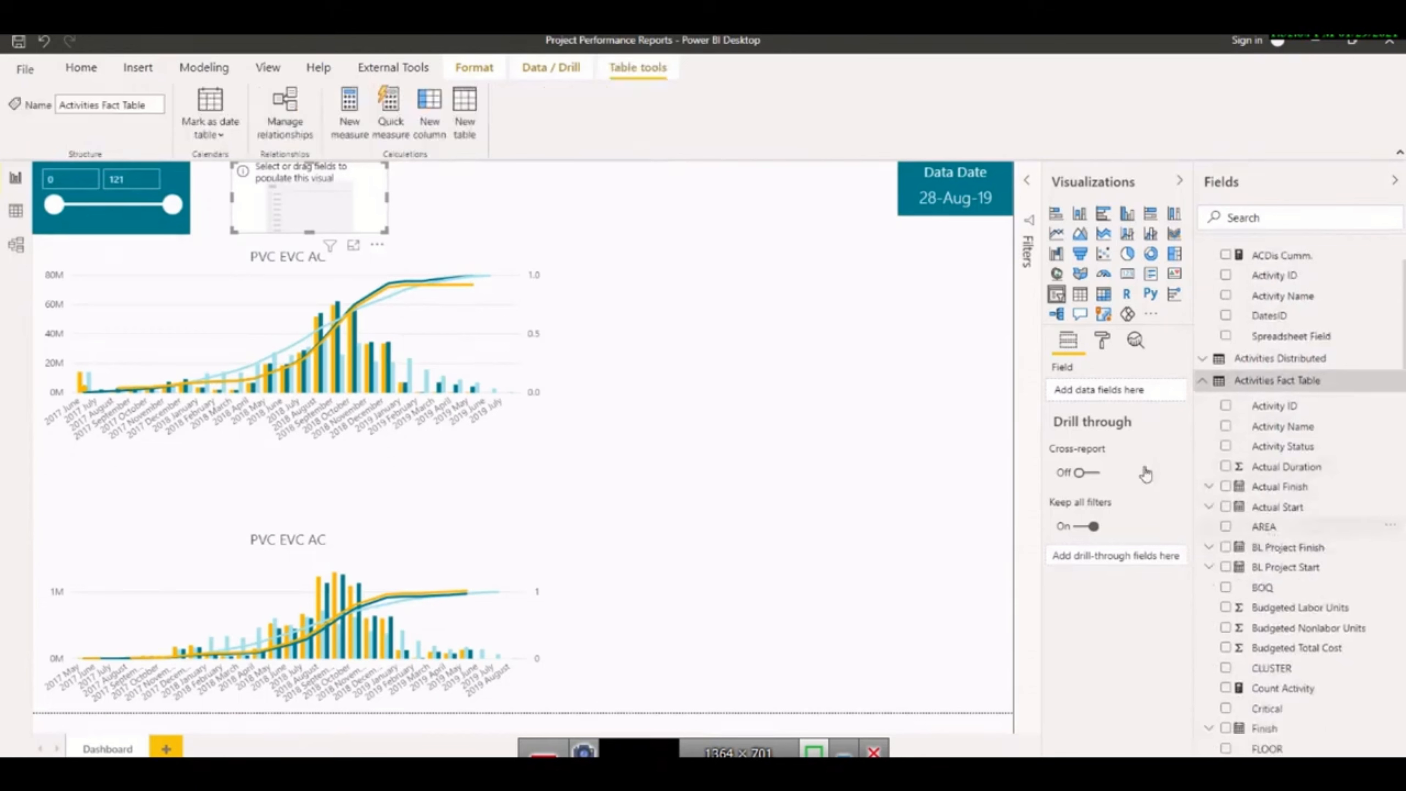
left_click_drag(1144, 473, 1085, 390)
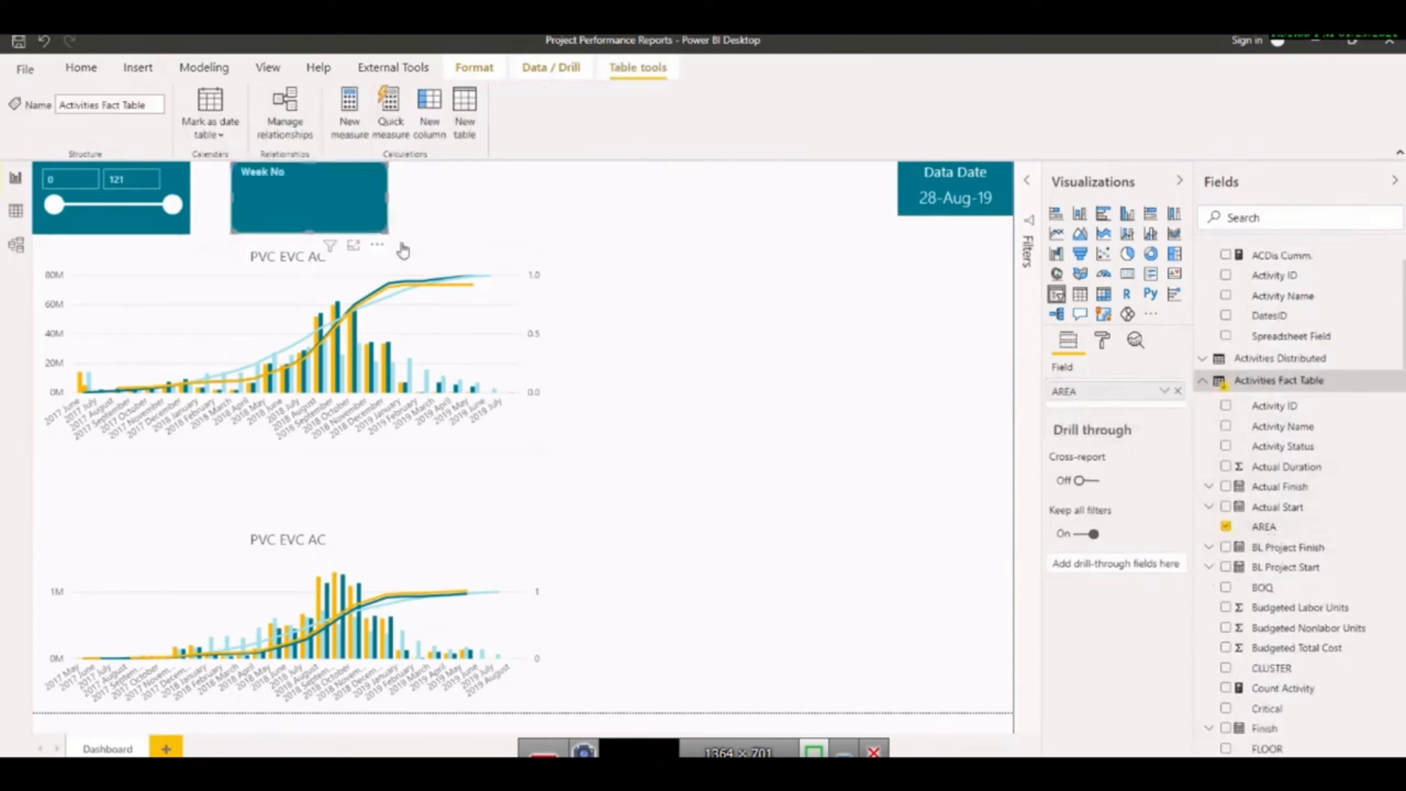
Change the AREA slicer from a list to a dropdown and expand its zone choices
left_click(380, 177)
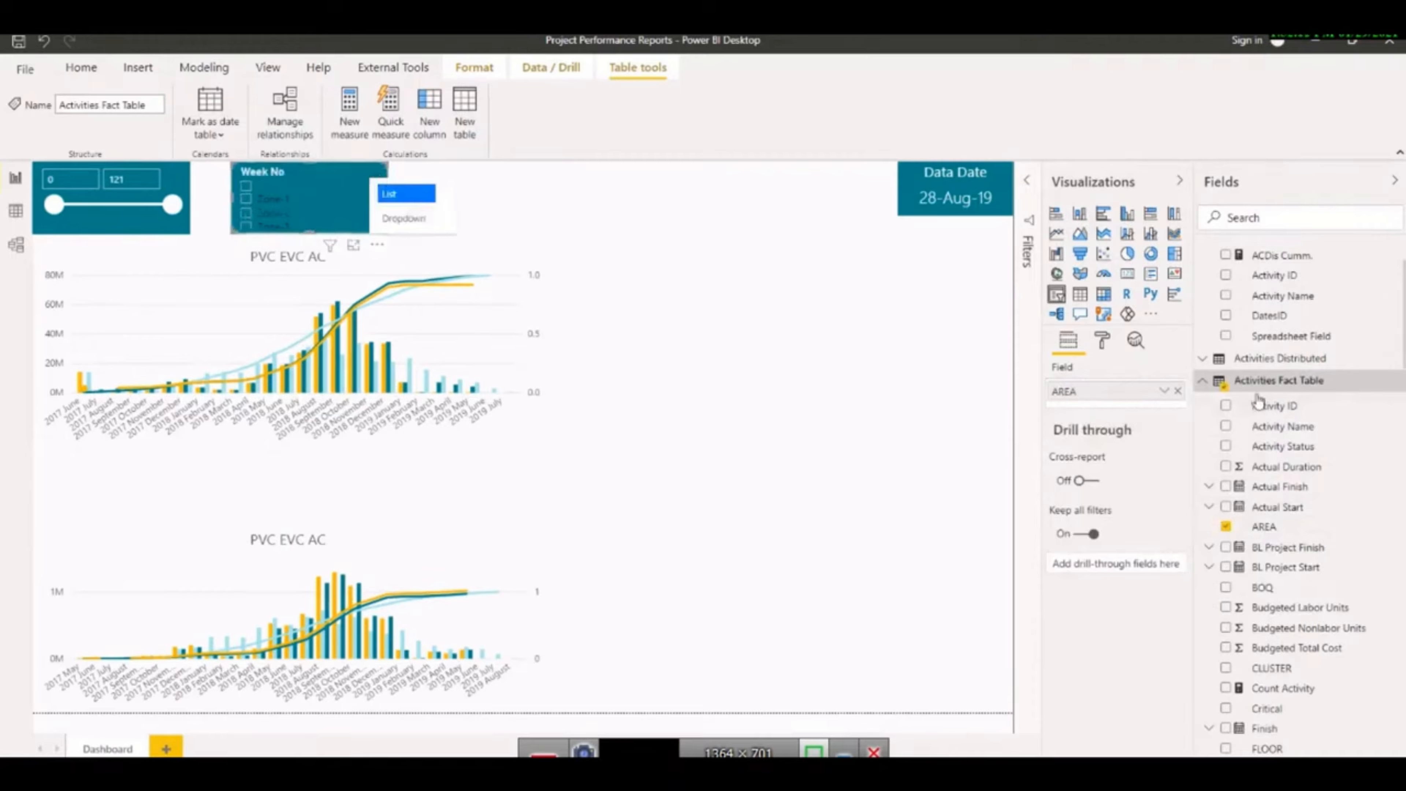
left_click(402, 222)
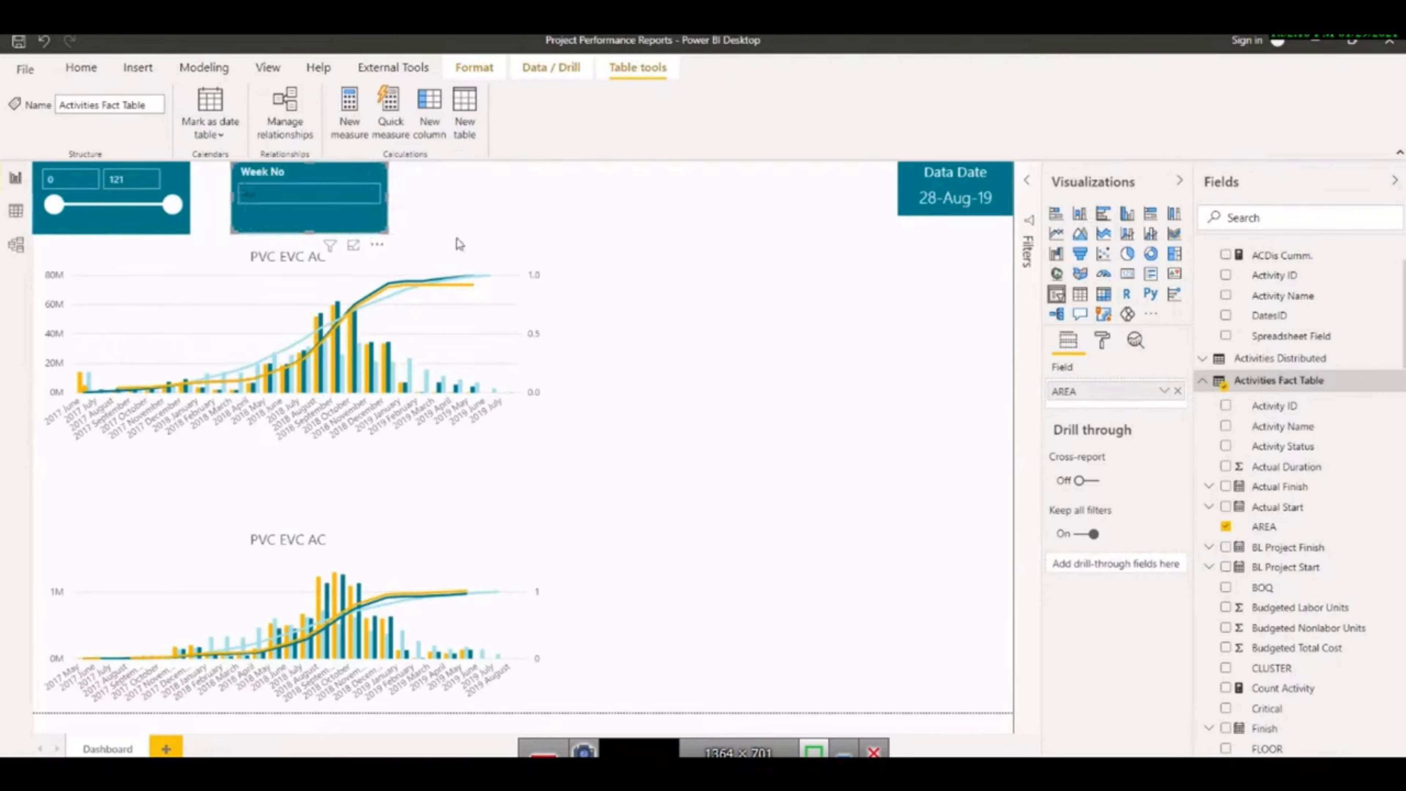
left_click(370, 193)
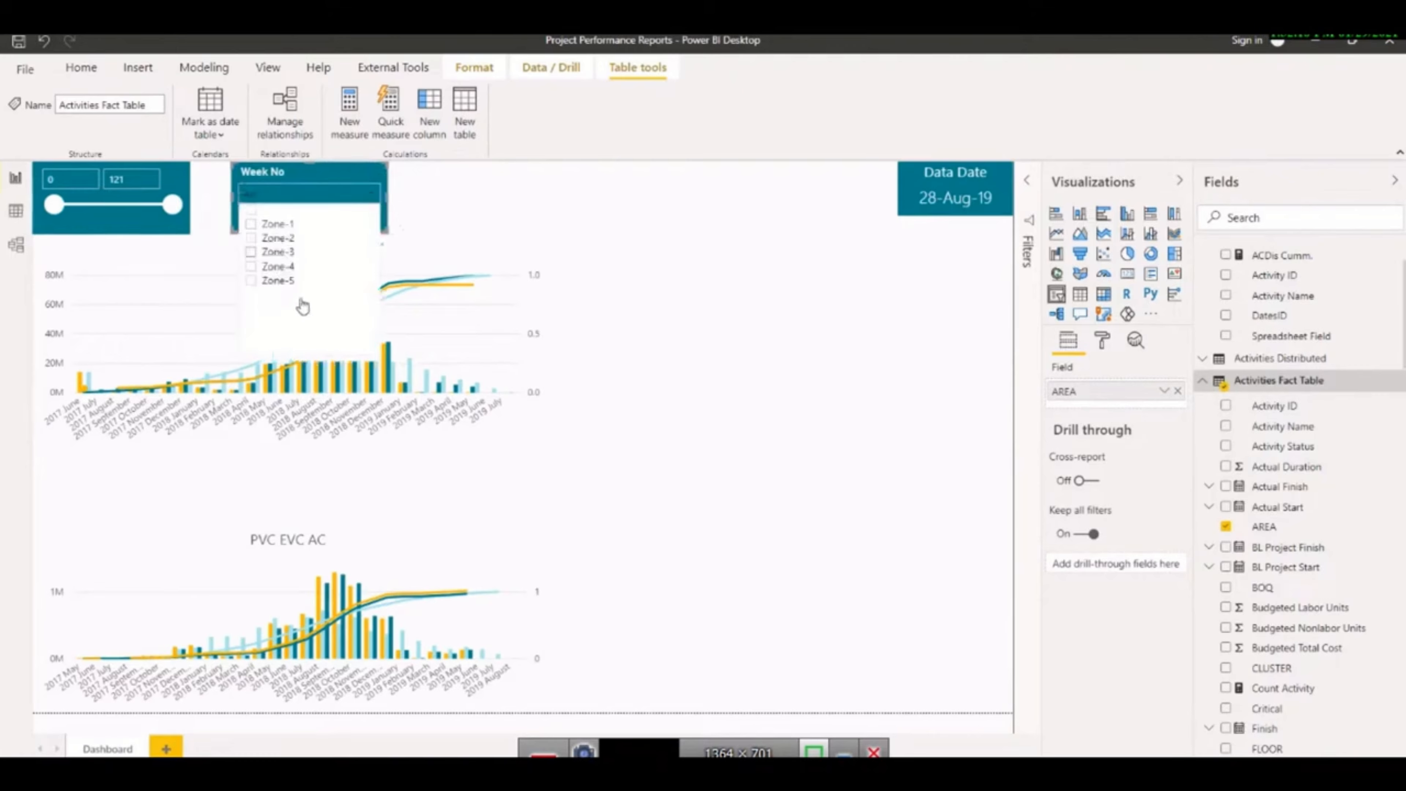
Set the AREA slicer items to white text on the dark teal background and check the expanded zone list
left_click(302, 174)
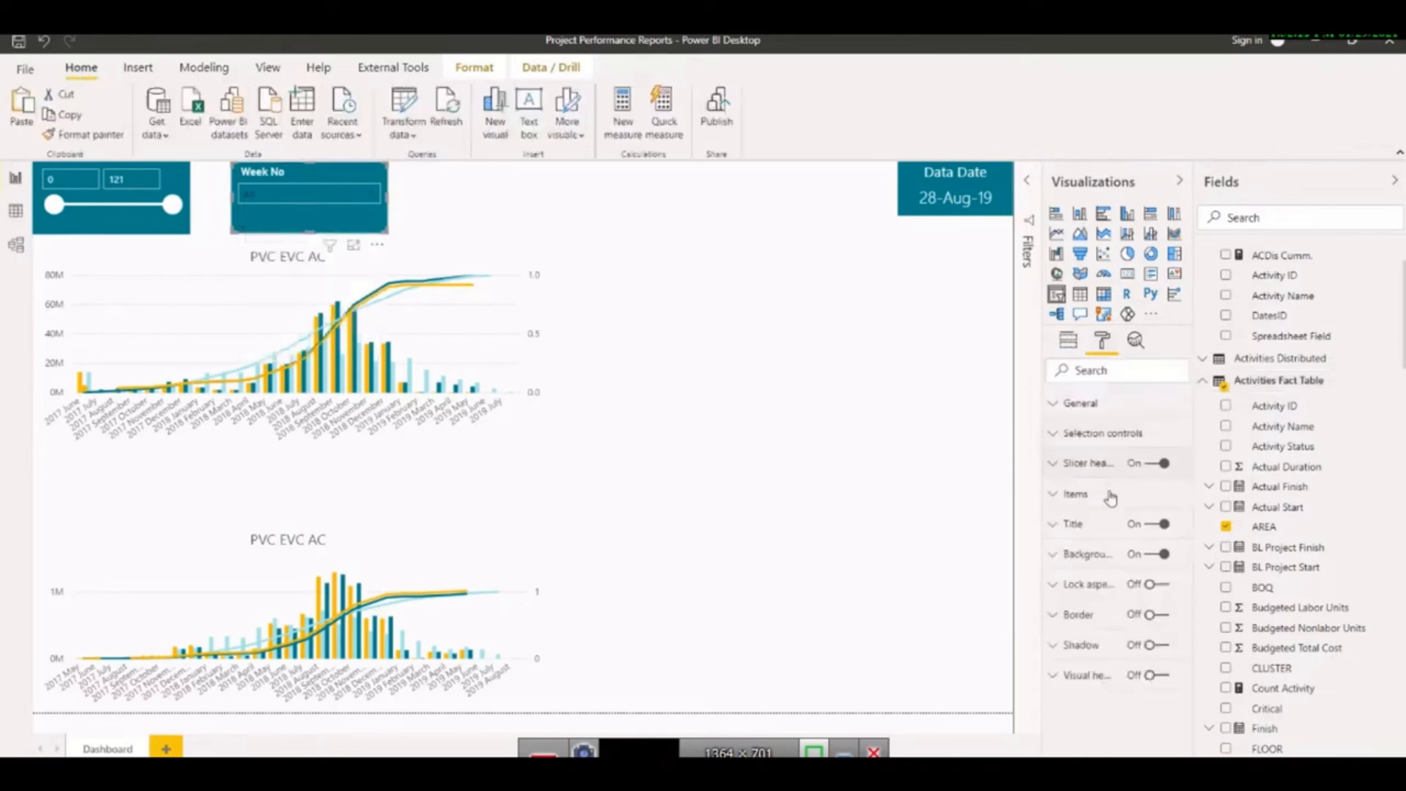
left_click(1054, 494)
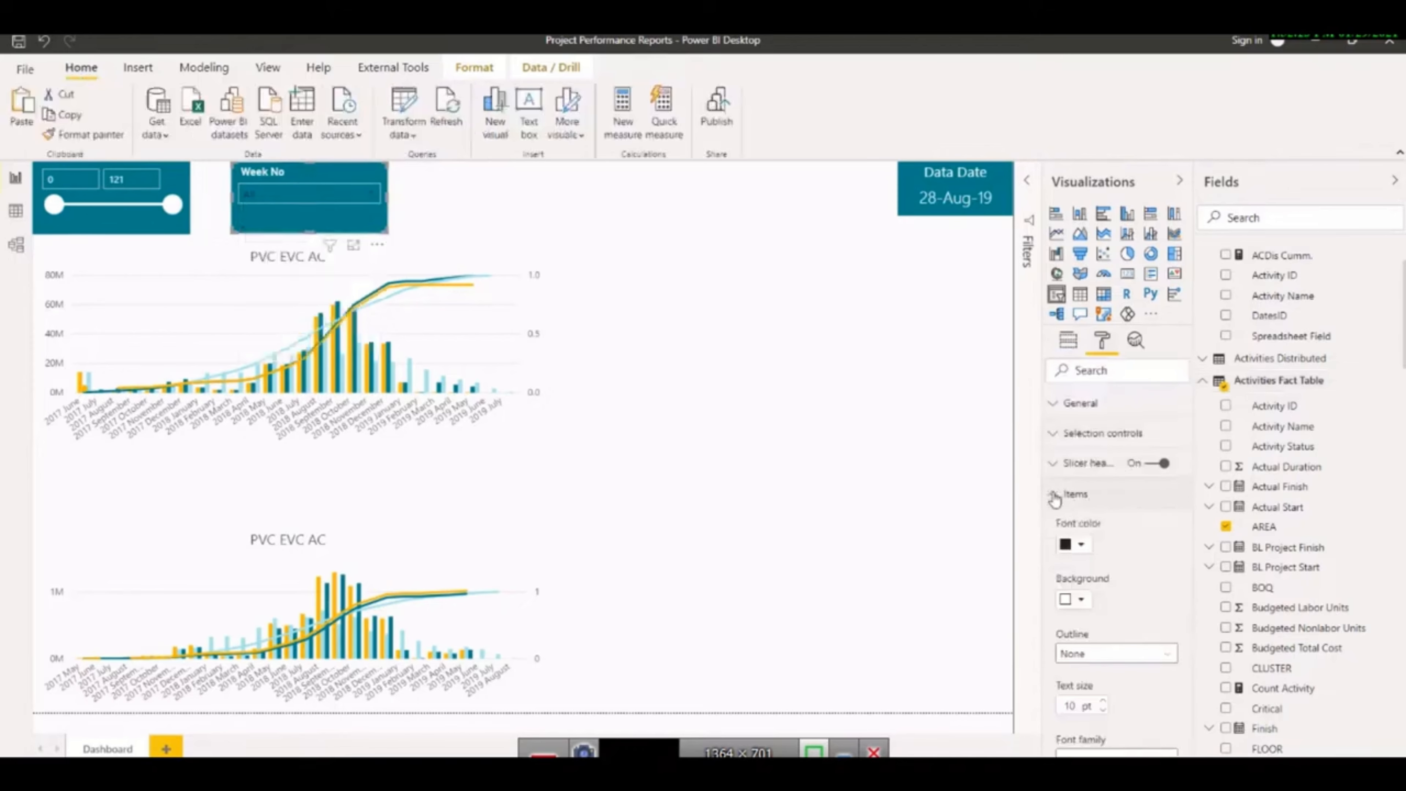
left_click(1080, 544)
left_click(1053, 585)
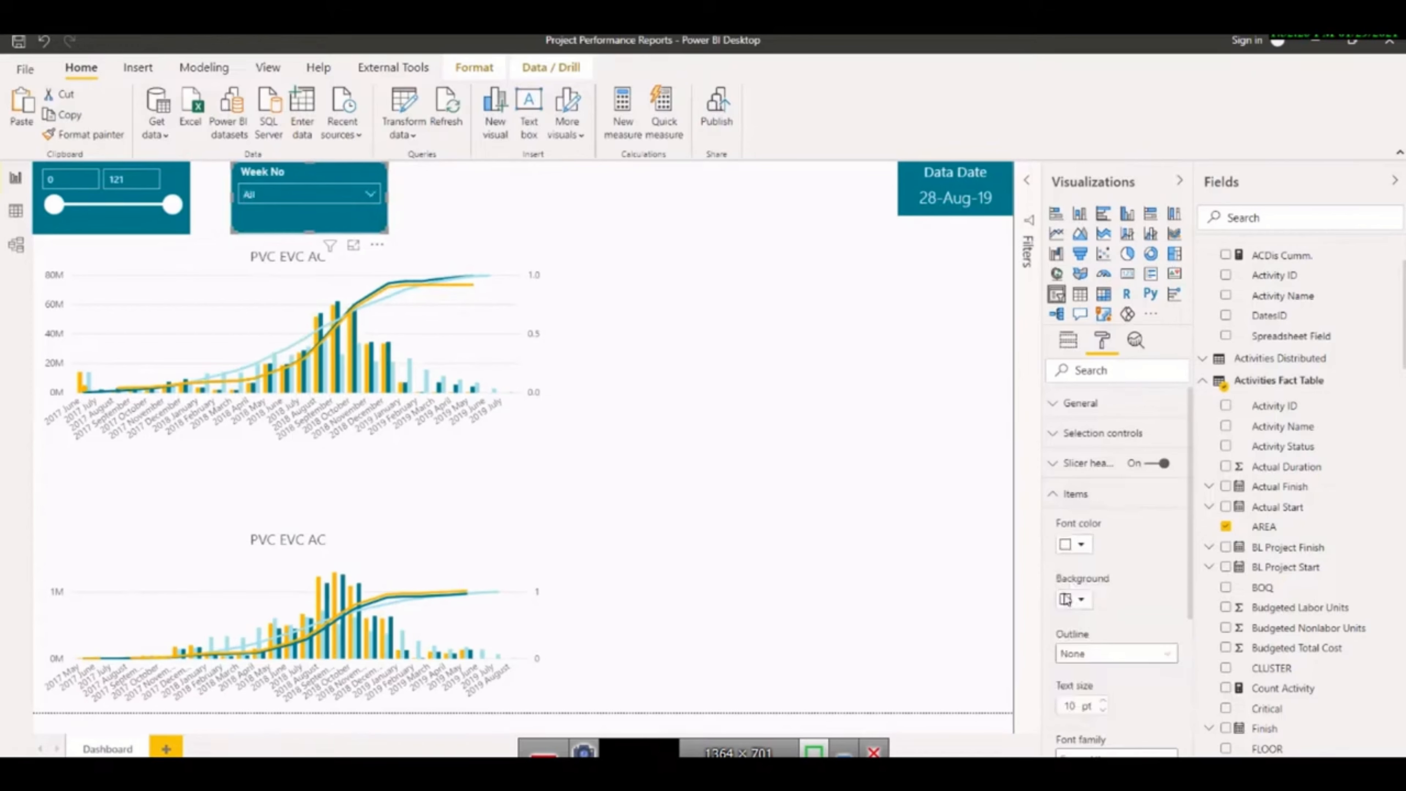
left_click(1081, 608)
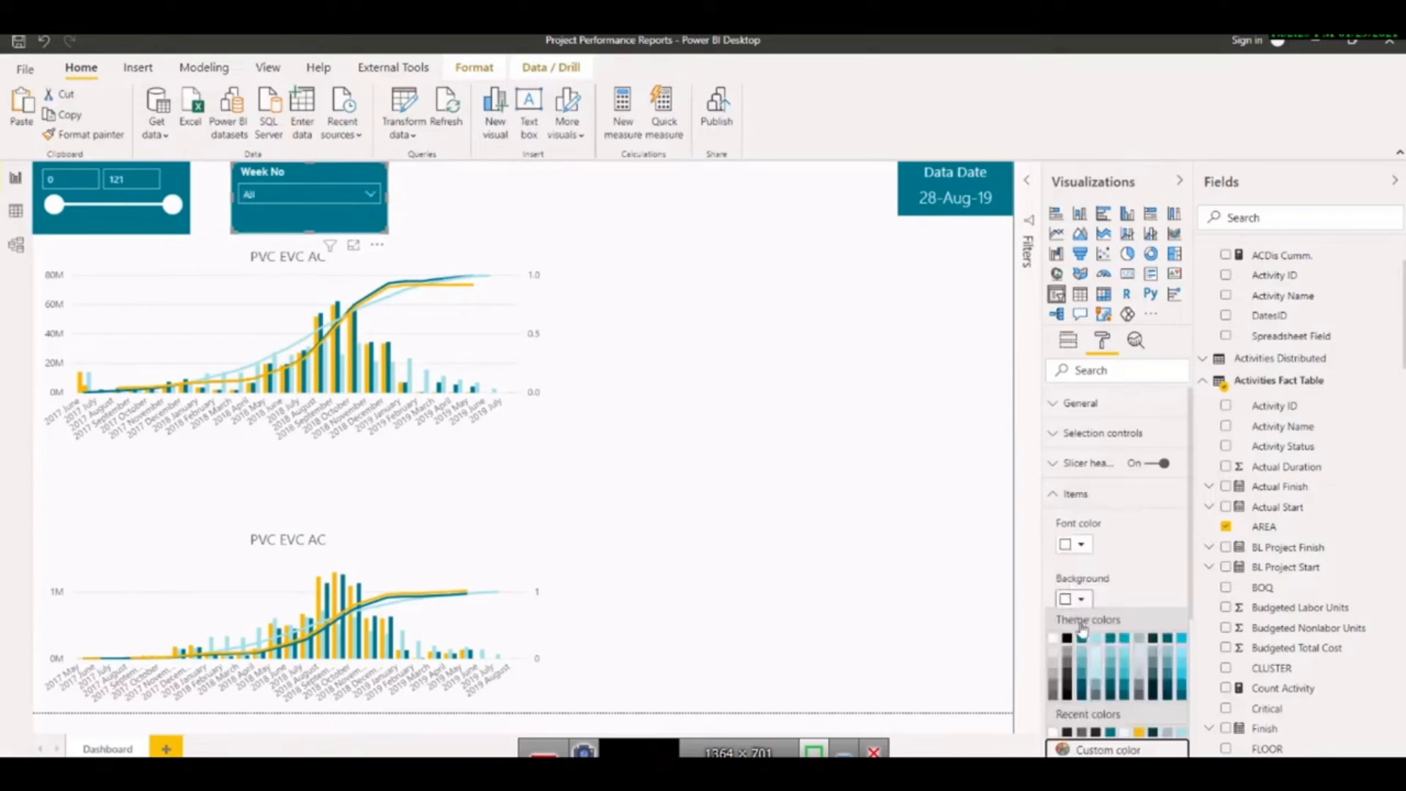
left_click(1079, 648)
left_click(369, 195)
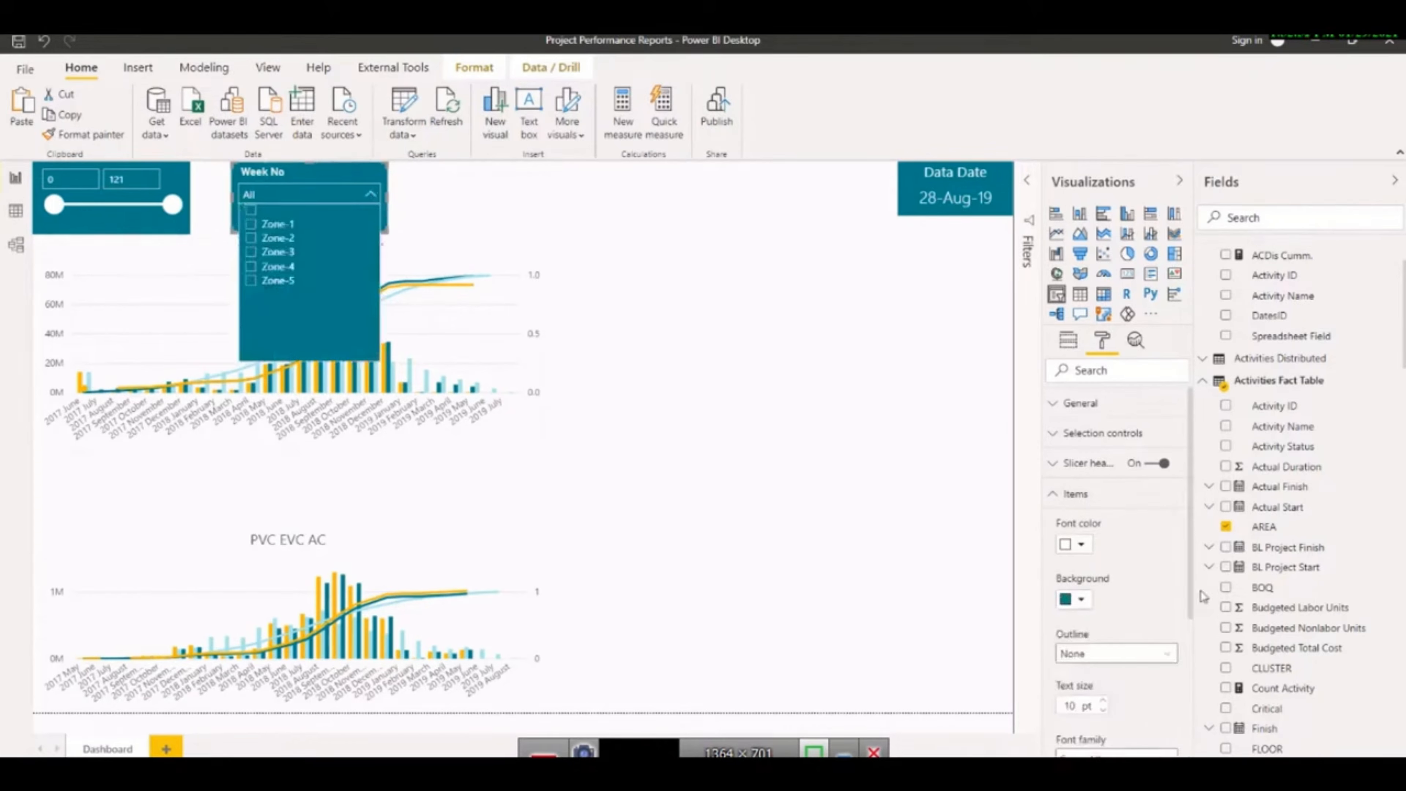
Give the AREA slicer items a Bottom only outline and review the zone list and remaining item settings
left_click(1168, 654)
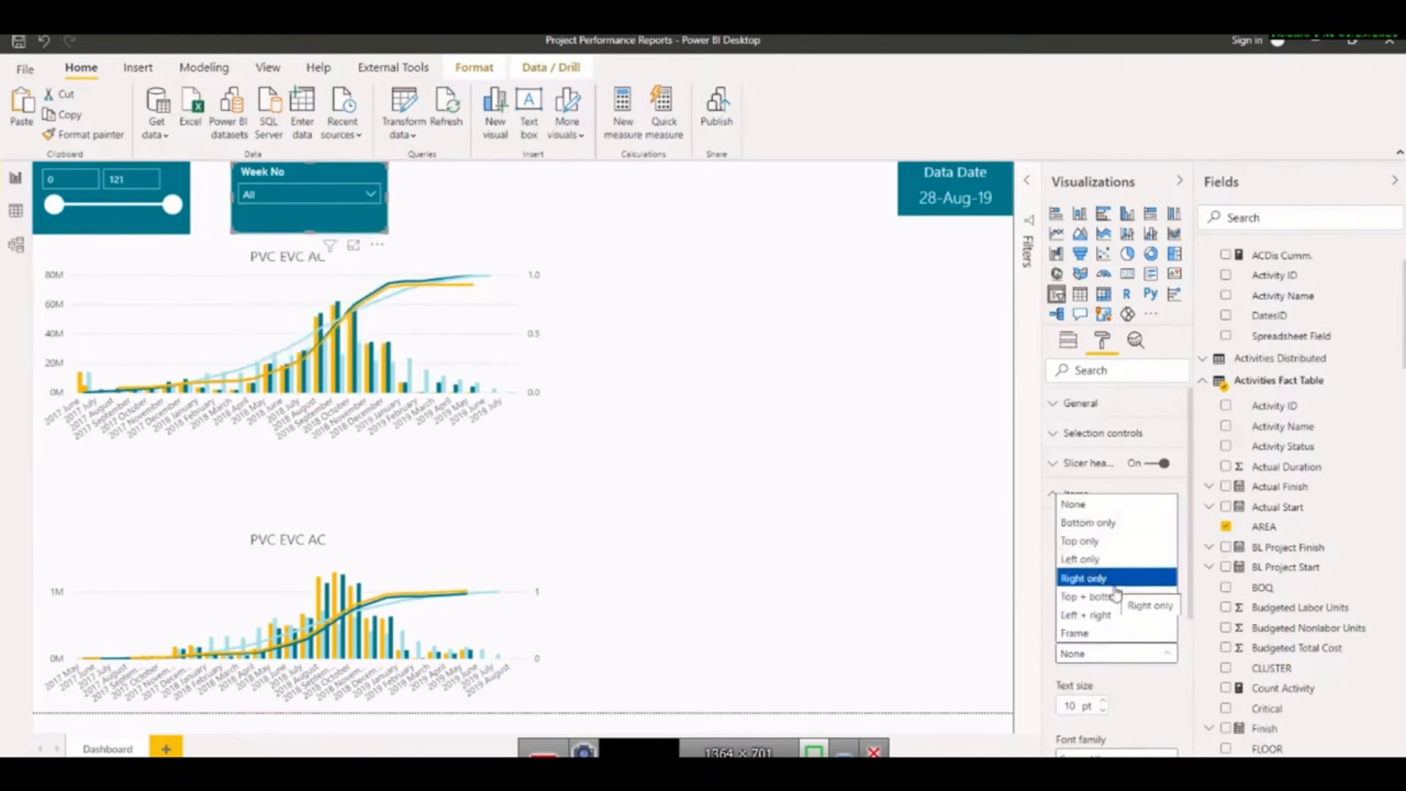
left_click(1087, 522)
left_click(371, 195)
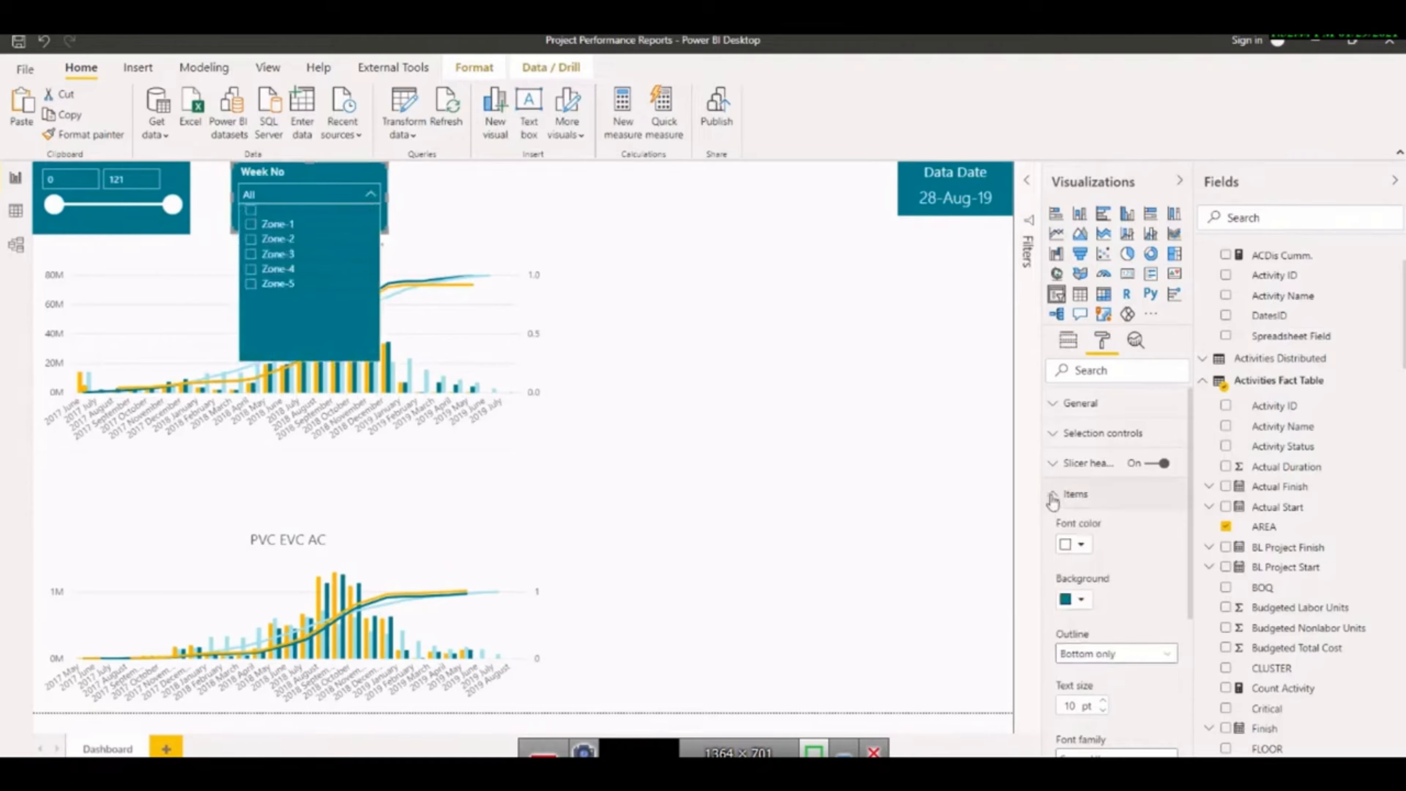
scroll(1140, 575, "down", 2)
scroll(1146, 588, "down", 1)
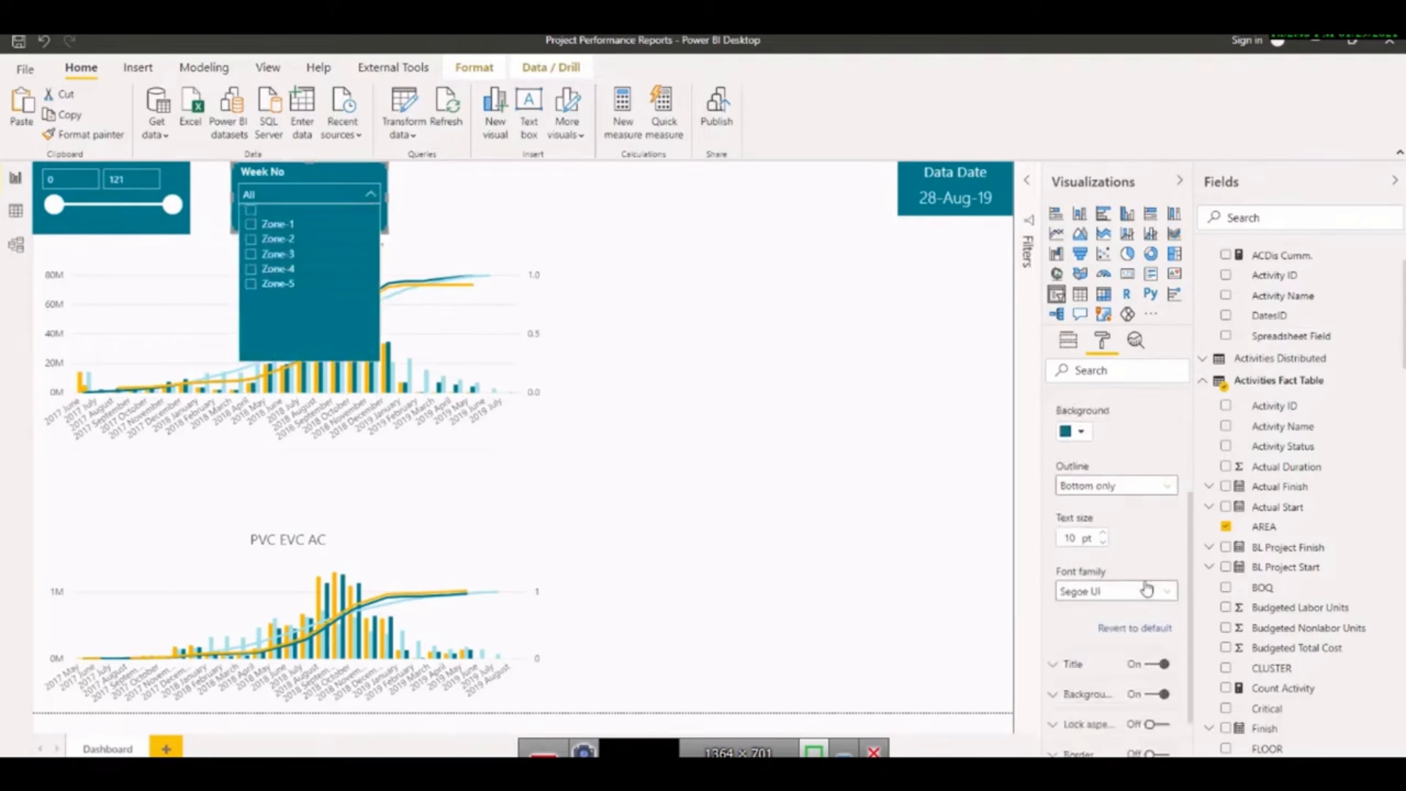
scroll(1084, 498, "up", 3)
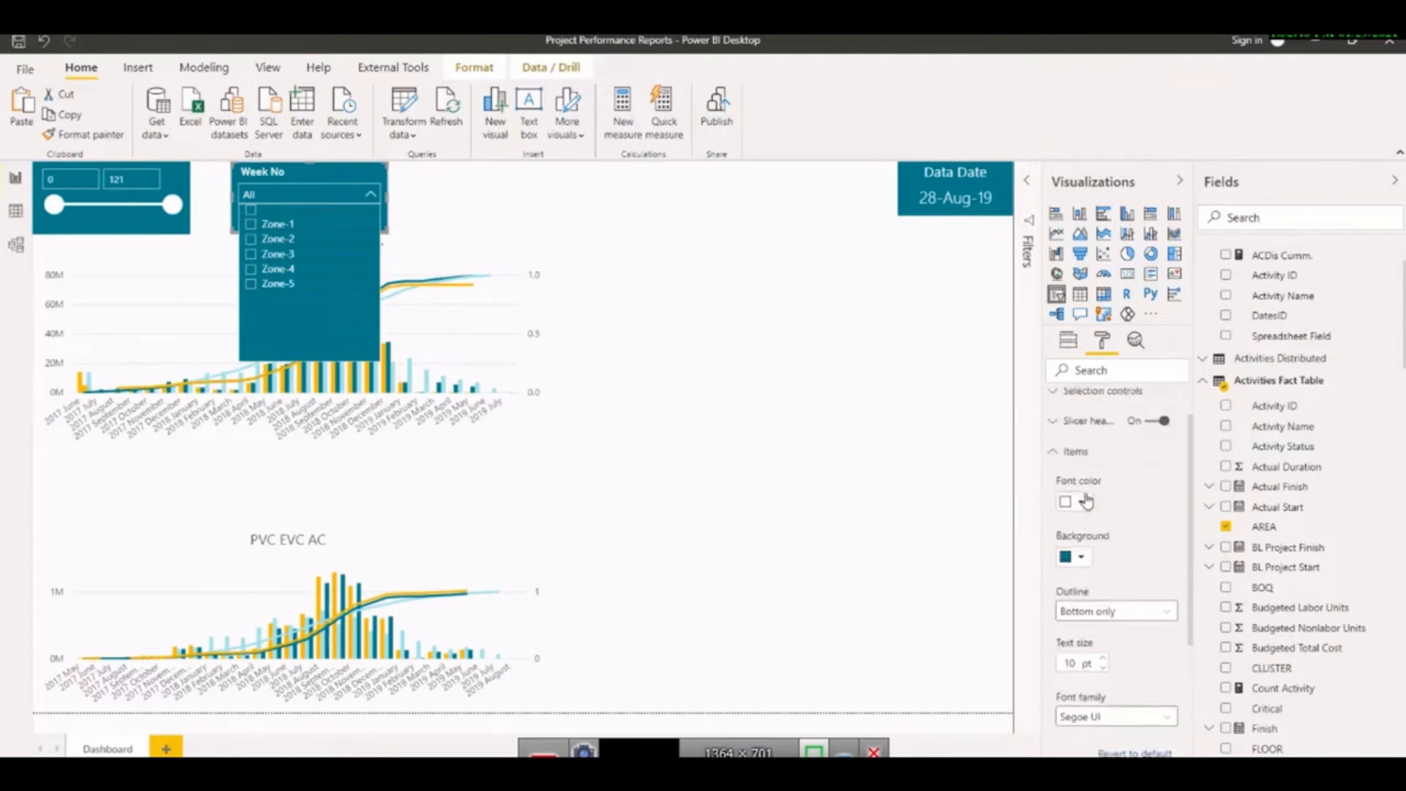
left_click(1043, 494)
left_click(1052, 494)
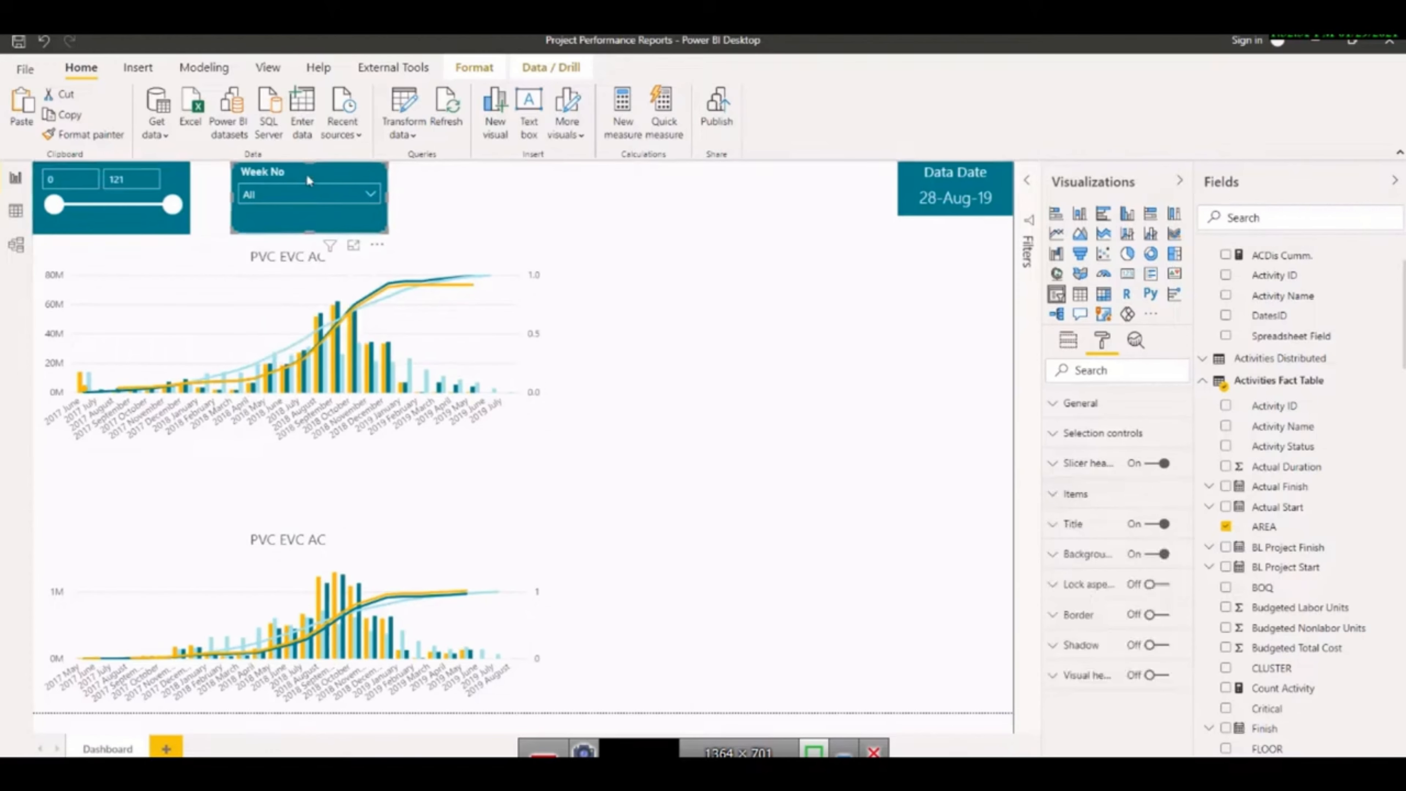
Place the AREA slicer flush against the week slider and narrow it to fit its dropdown
left_click_drag(306, 171, 261, 169)
left_click_drag(343, 202, 319, 203)
left_click(303, 195)
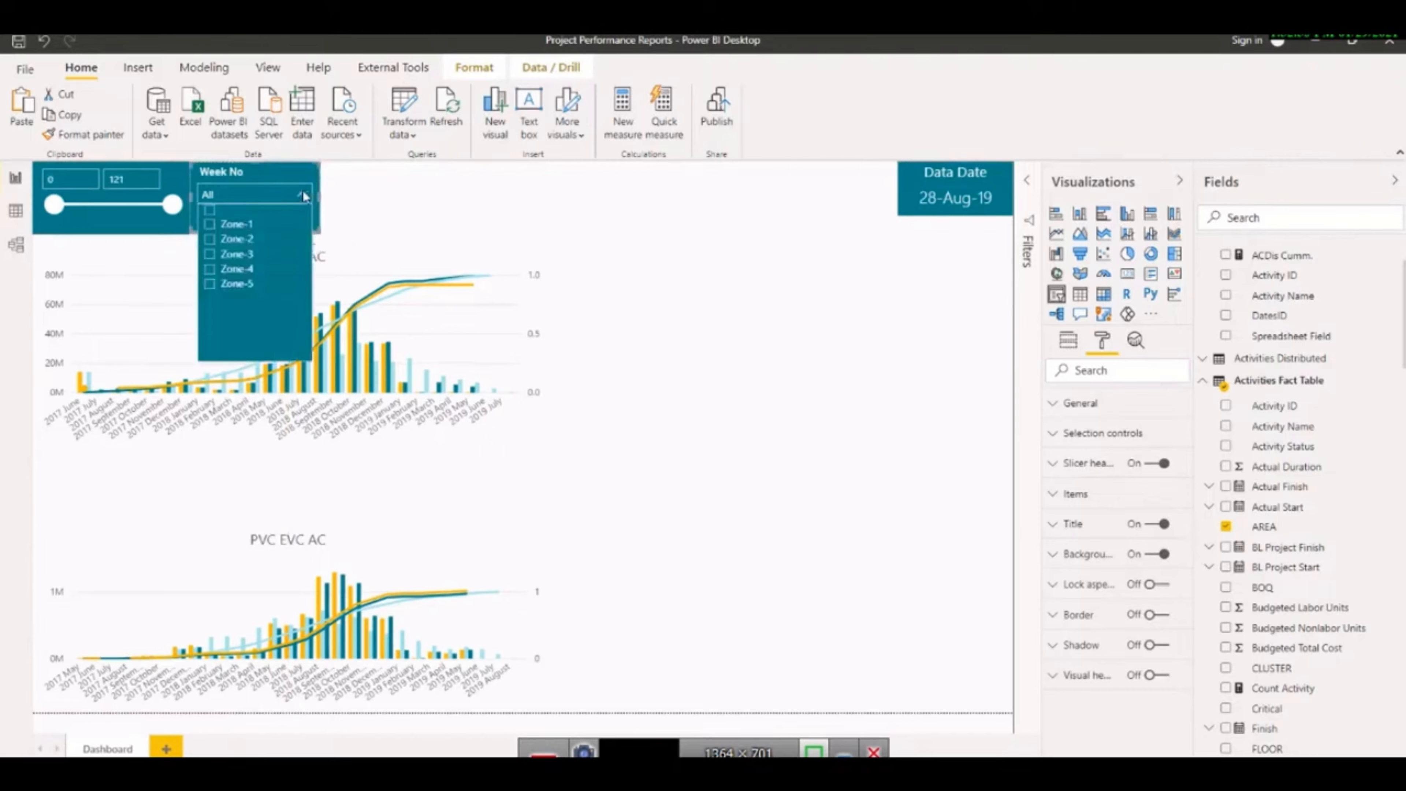
left_click(302, 195)
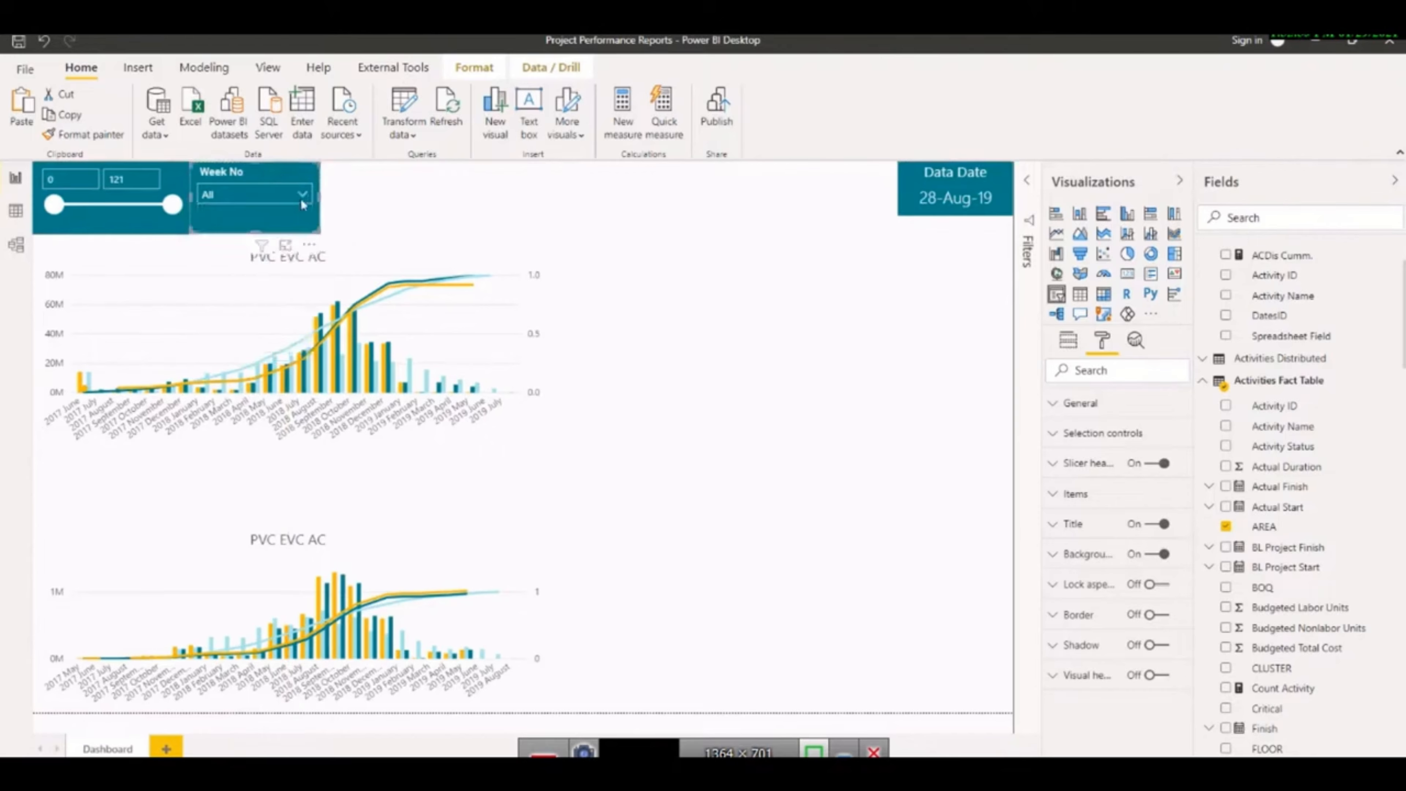
left_click_drag(316, 202, 299, 202)
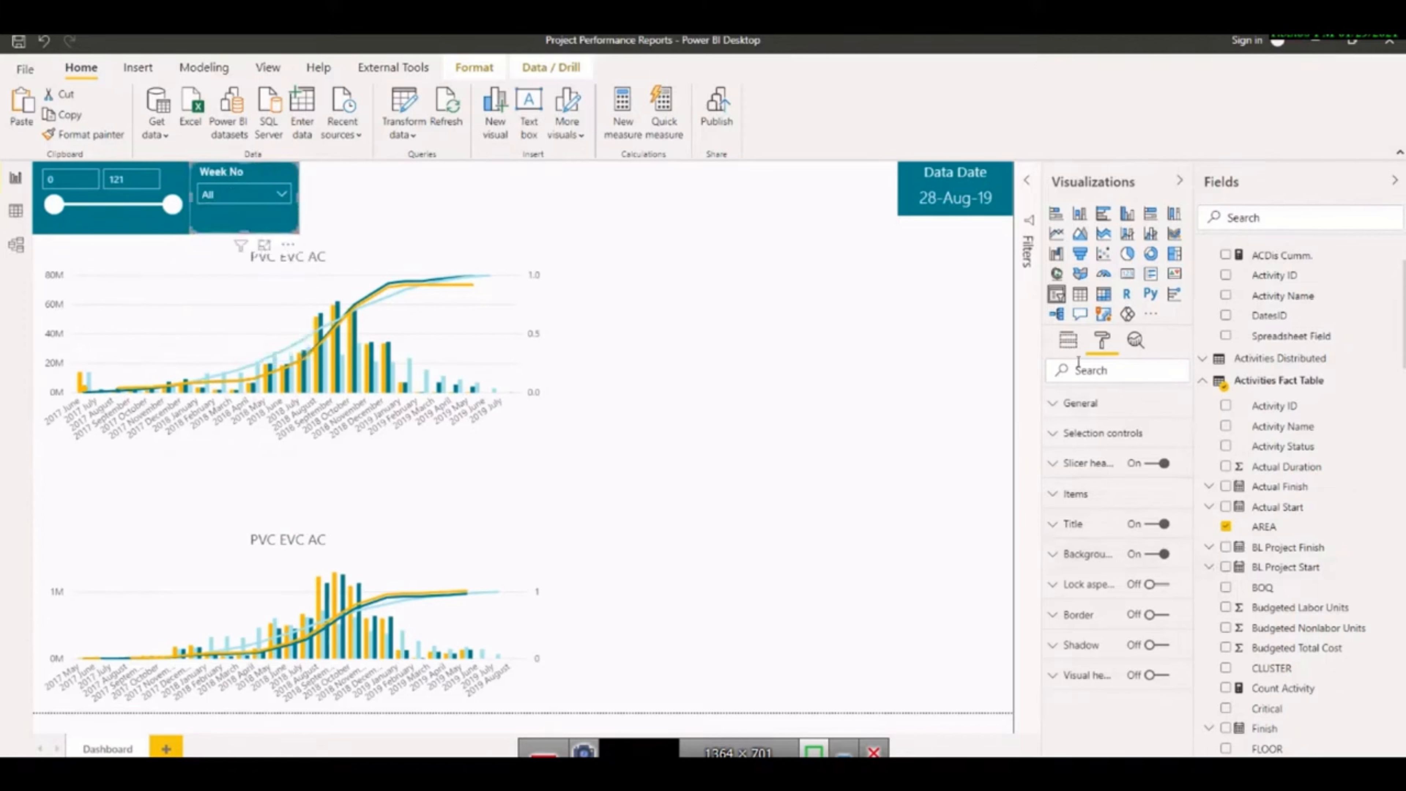
Try a centered Zone title with white text on a teal background for the AREA slicer, and switch the title off
left_click(1058, 525)
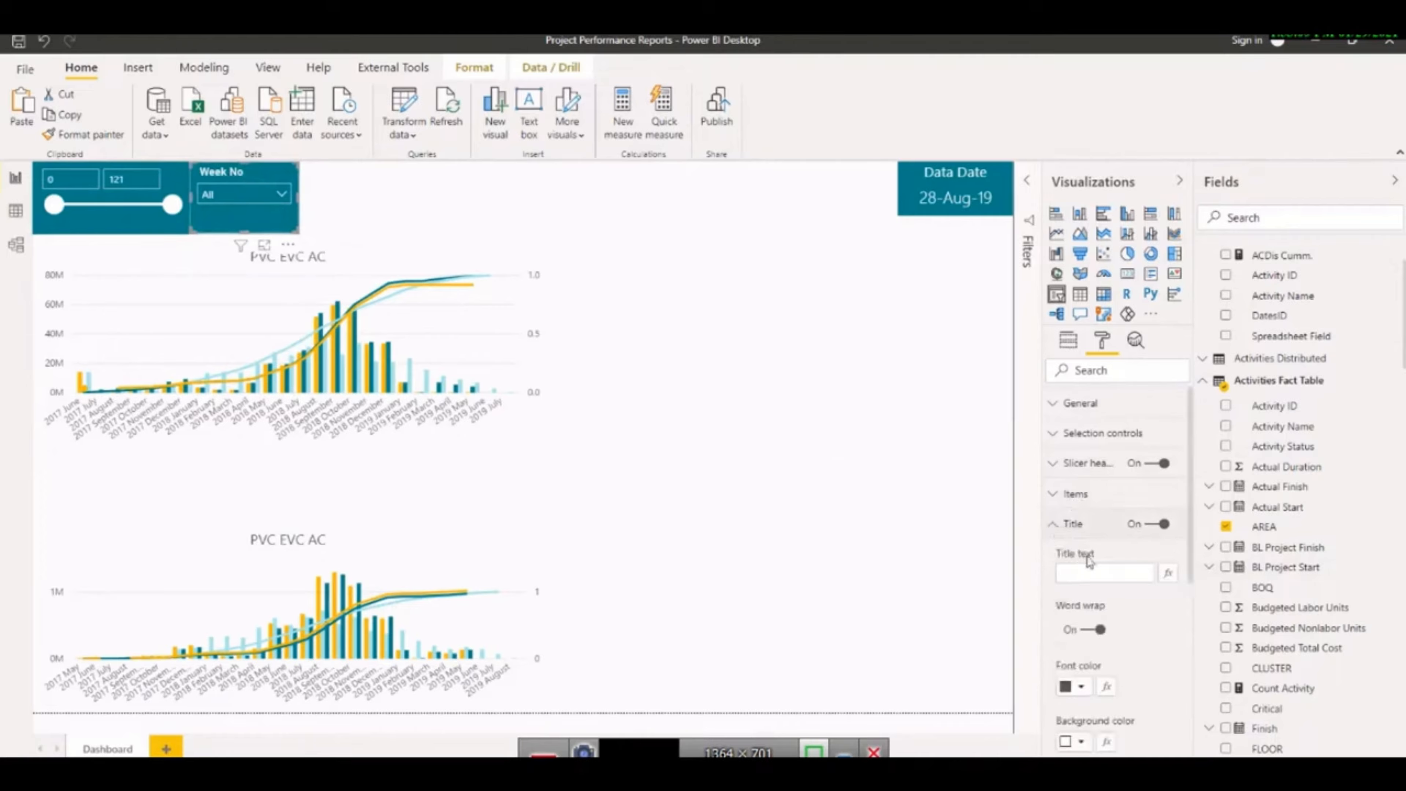
left_click(1094, 573)
left_click(1083, 601)
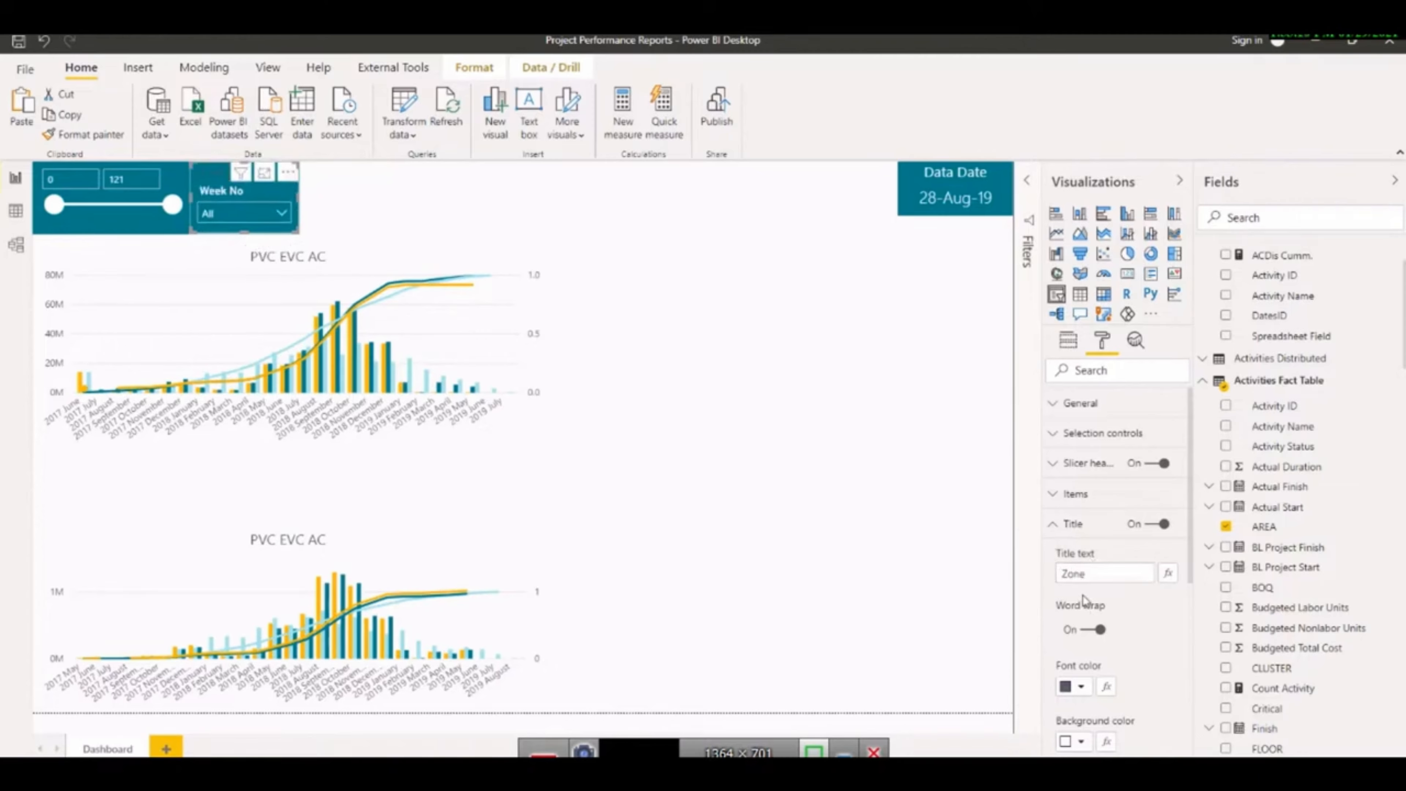
left_click(1080, 692)
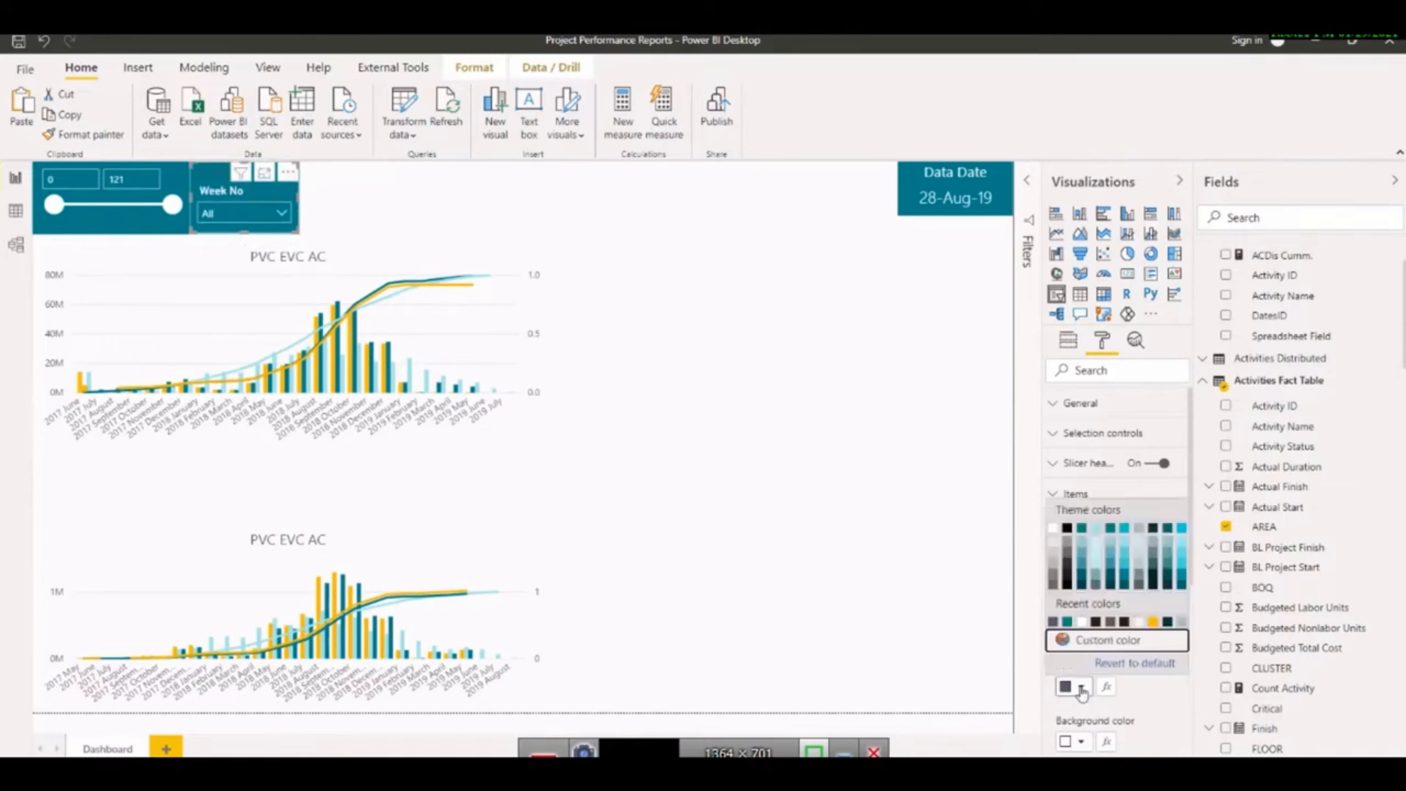
left_click(1053, 534)
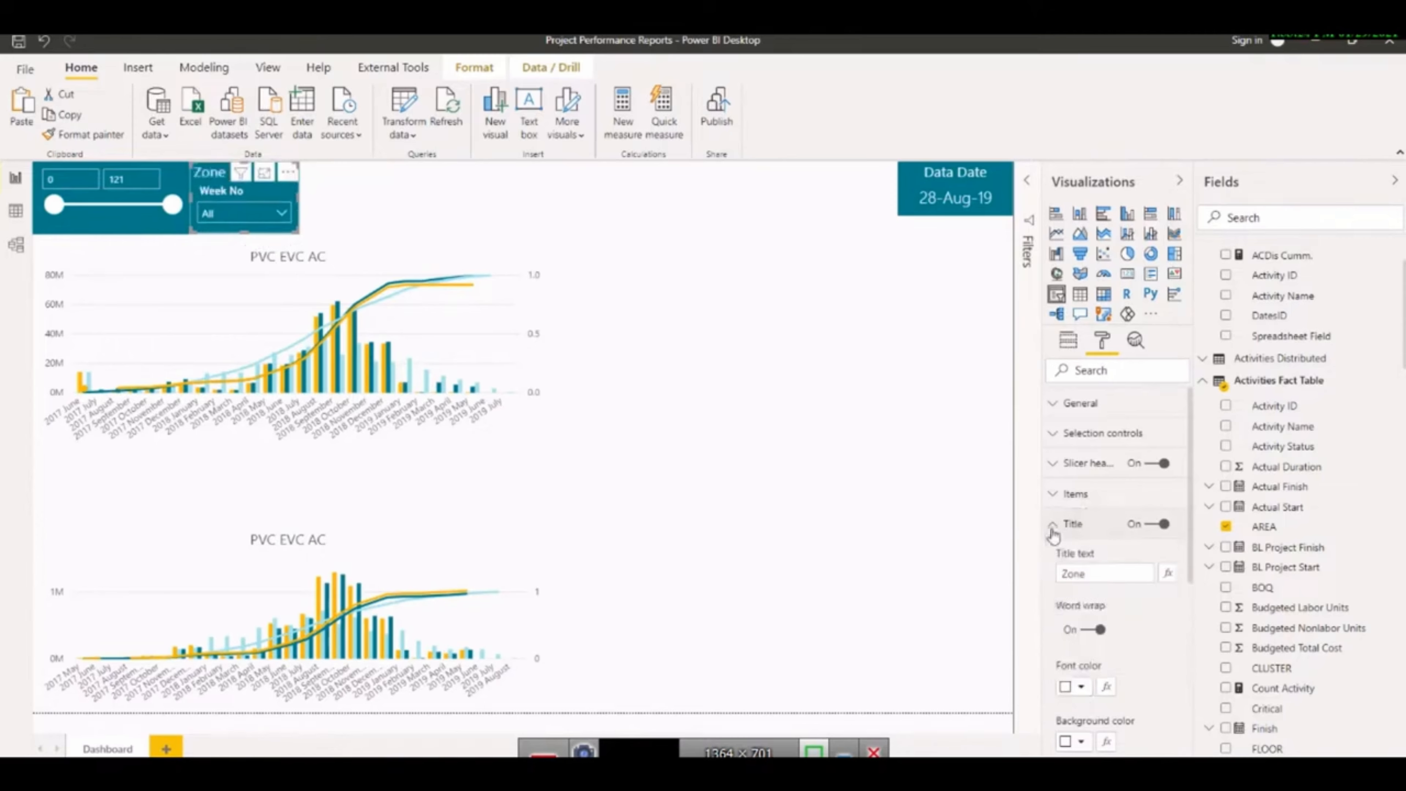
scroll(1079, 697, "down", 3)
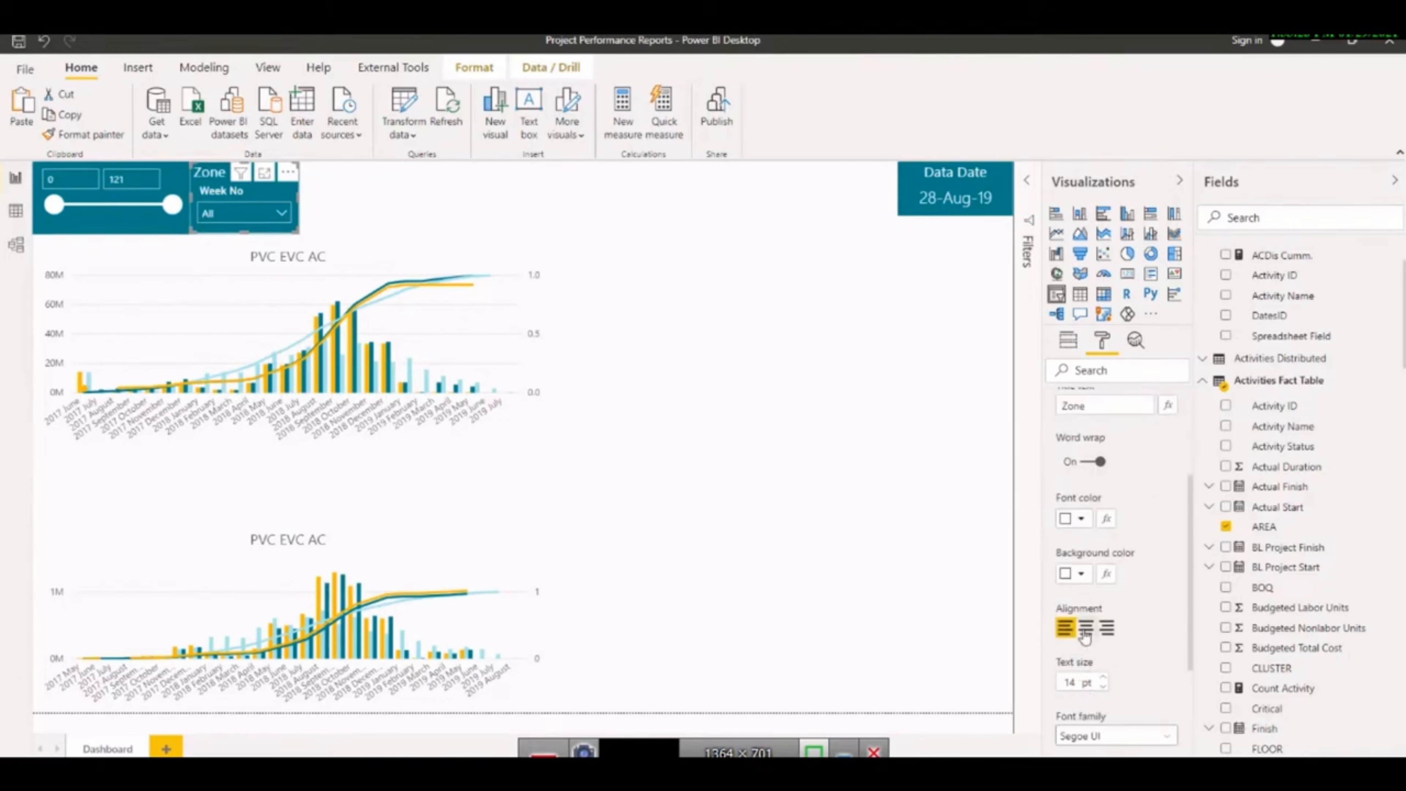
left_click(1085, 629)
left_click(1079, 575)
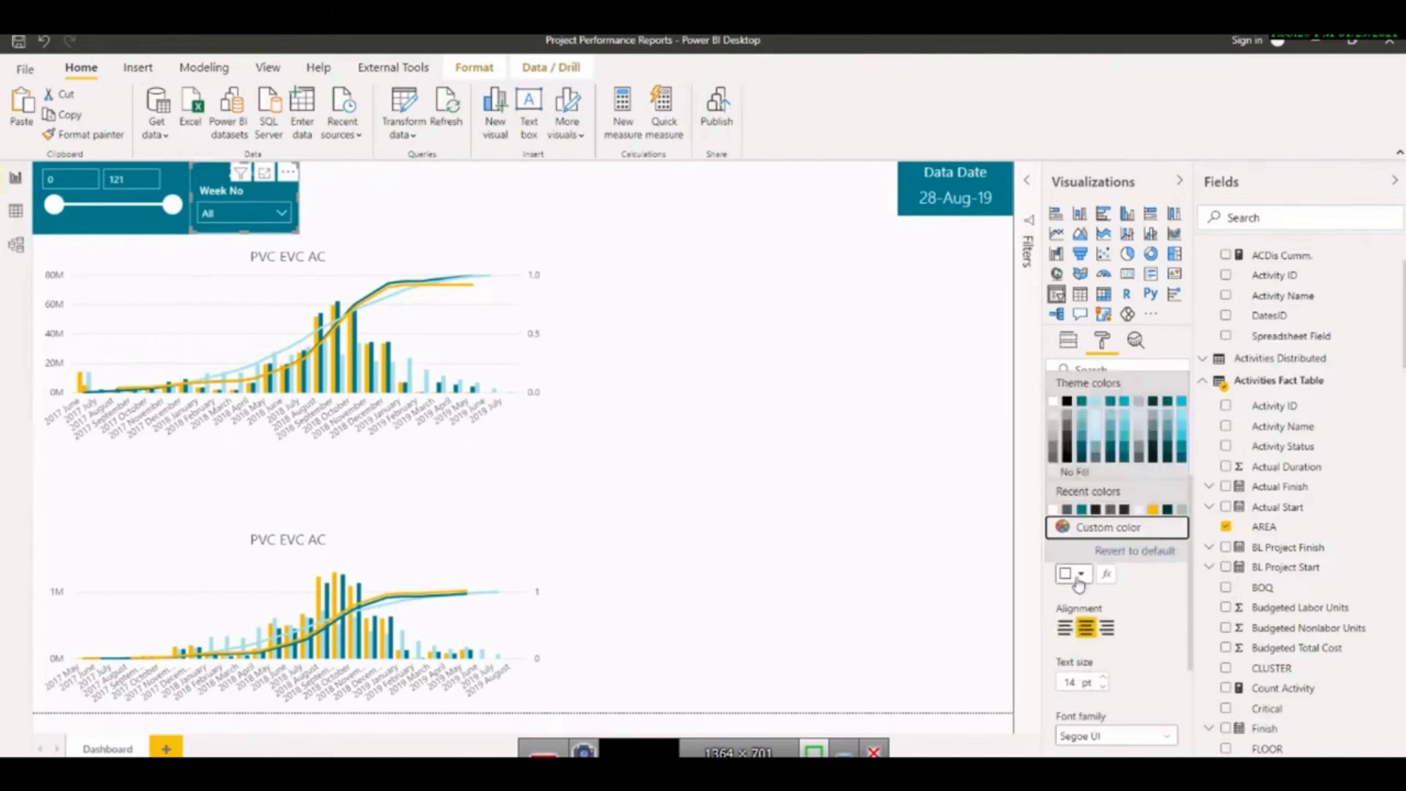
left_click(1081, 402)
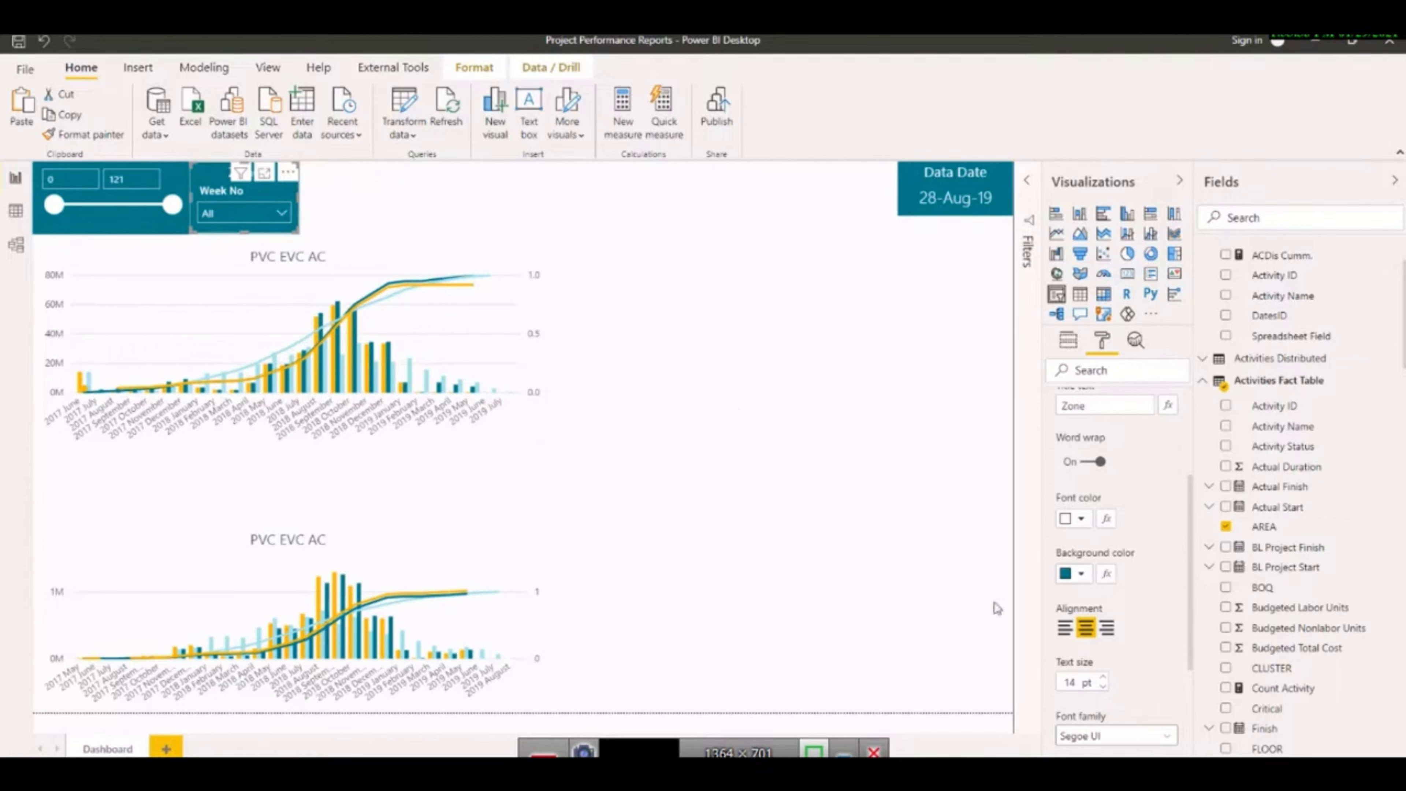
scroll(1092, 568, "up", 3)
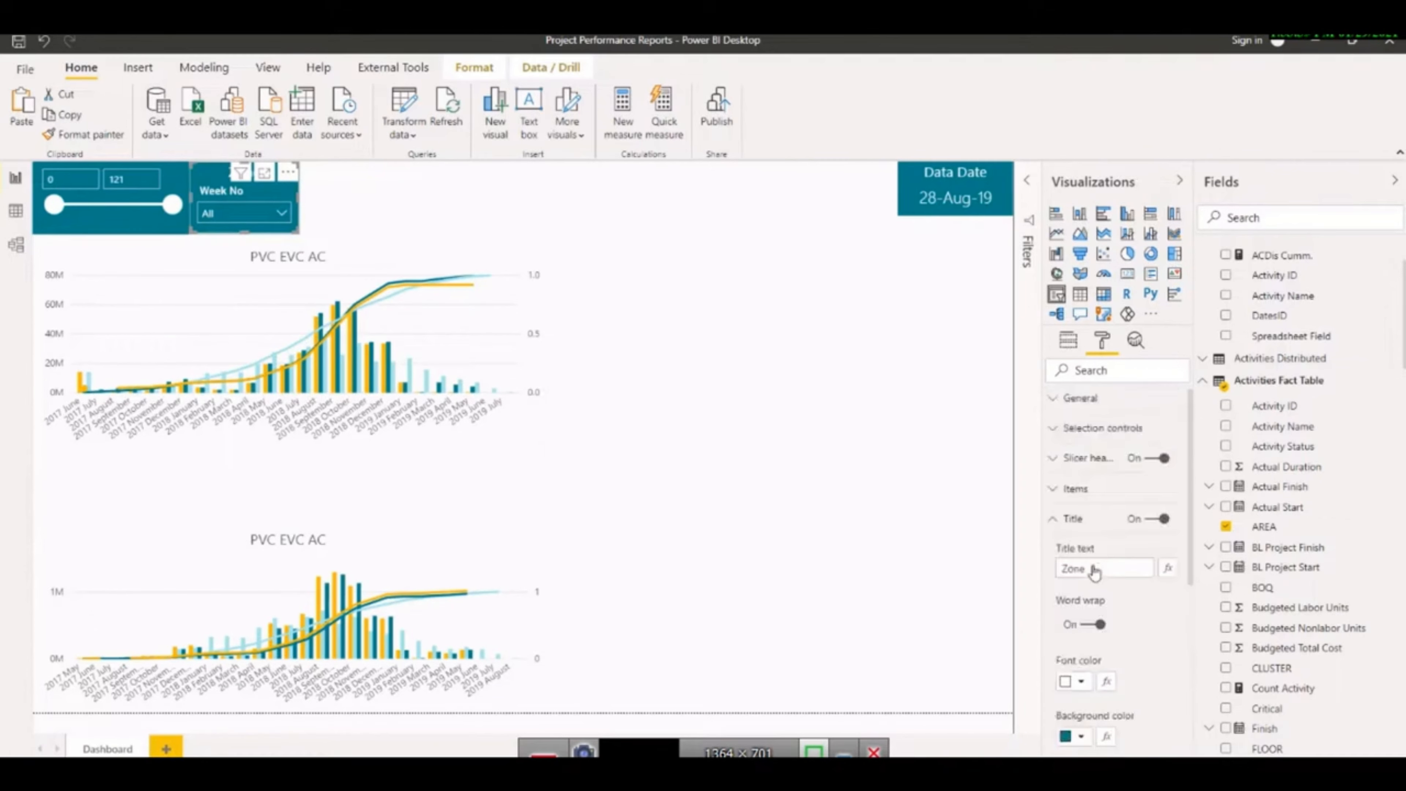
left_click(1148, 523)
Change the AREA slicer's header text to Zone
left_click(1057, 493)
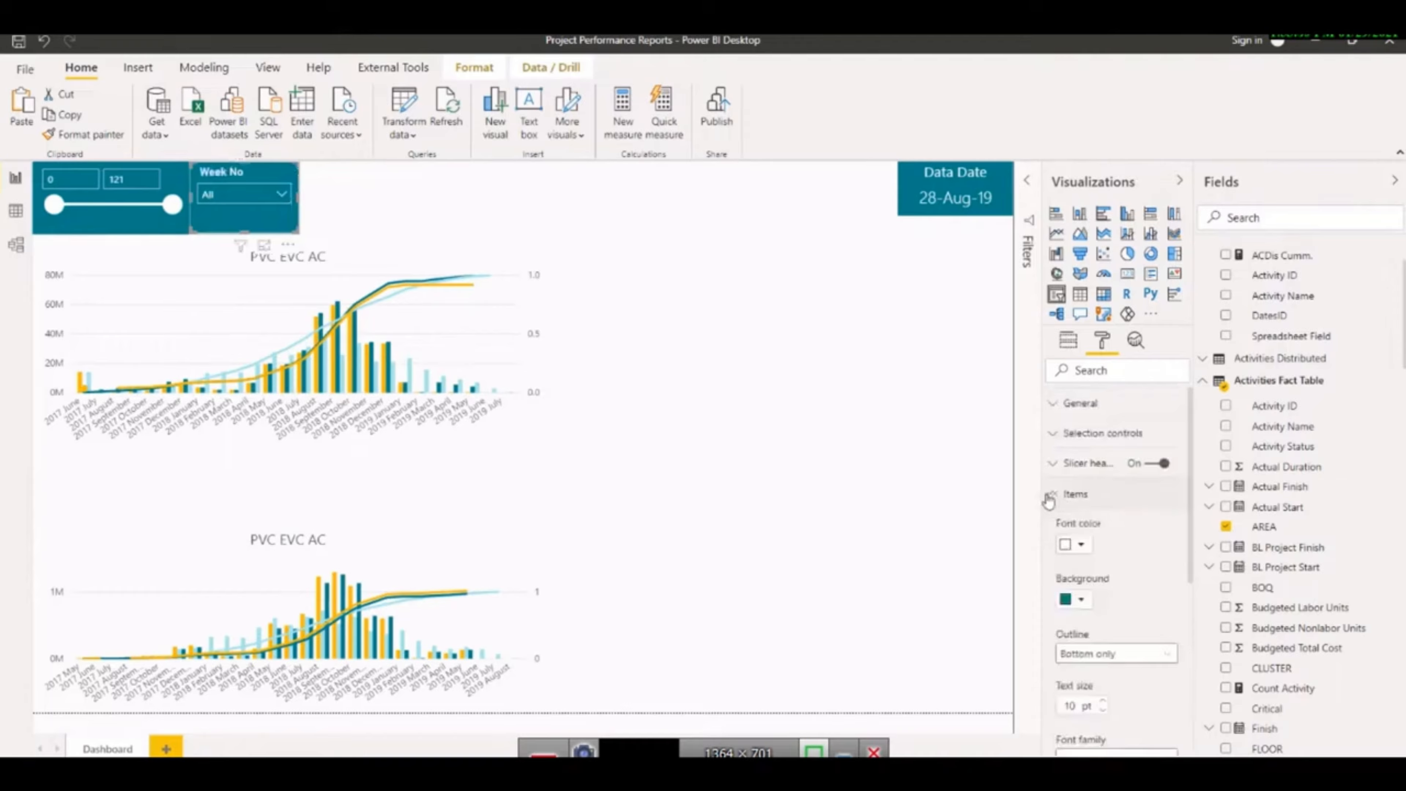
left_click(1055, 462)
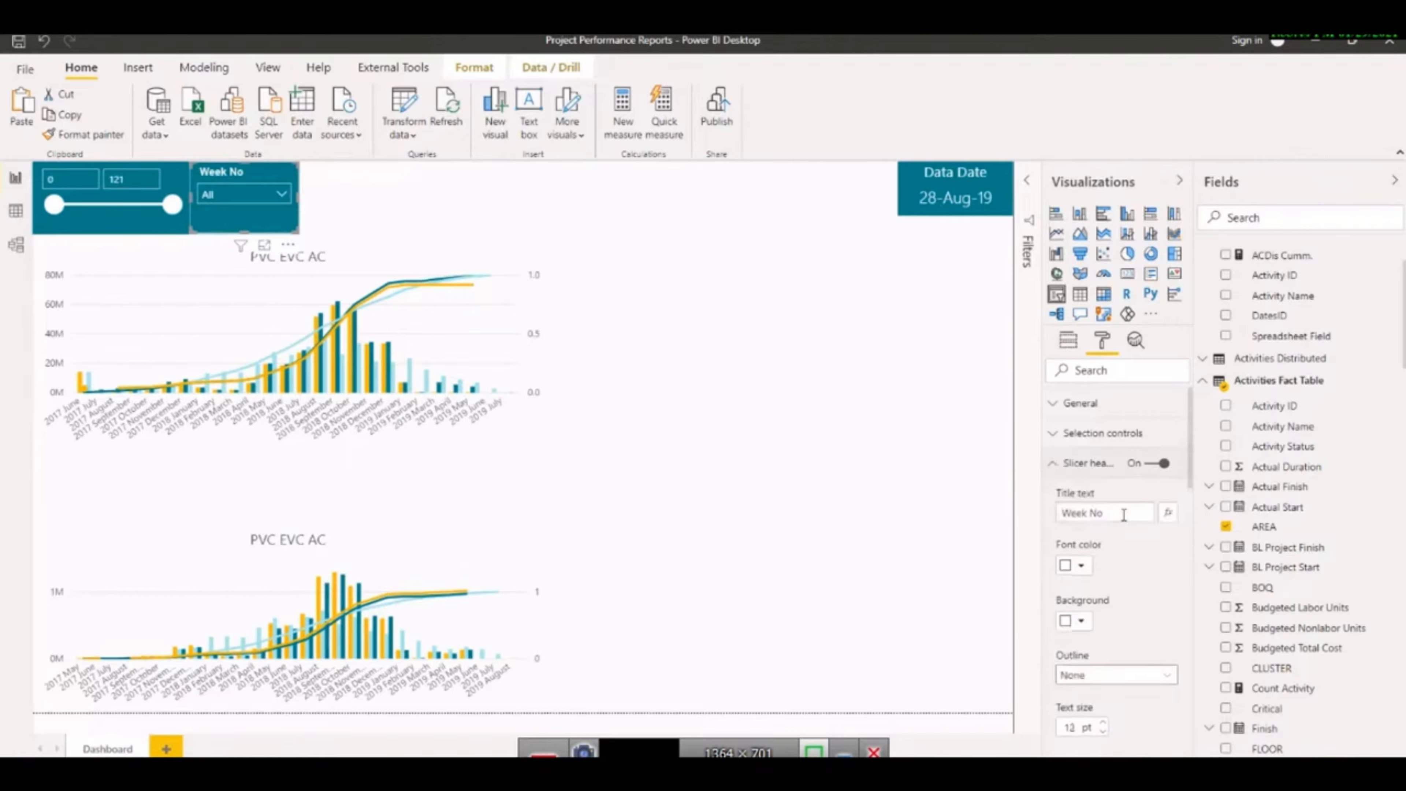
left_click_drag(1124, 515, 1024, 523)
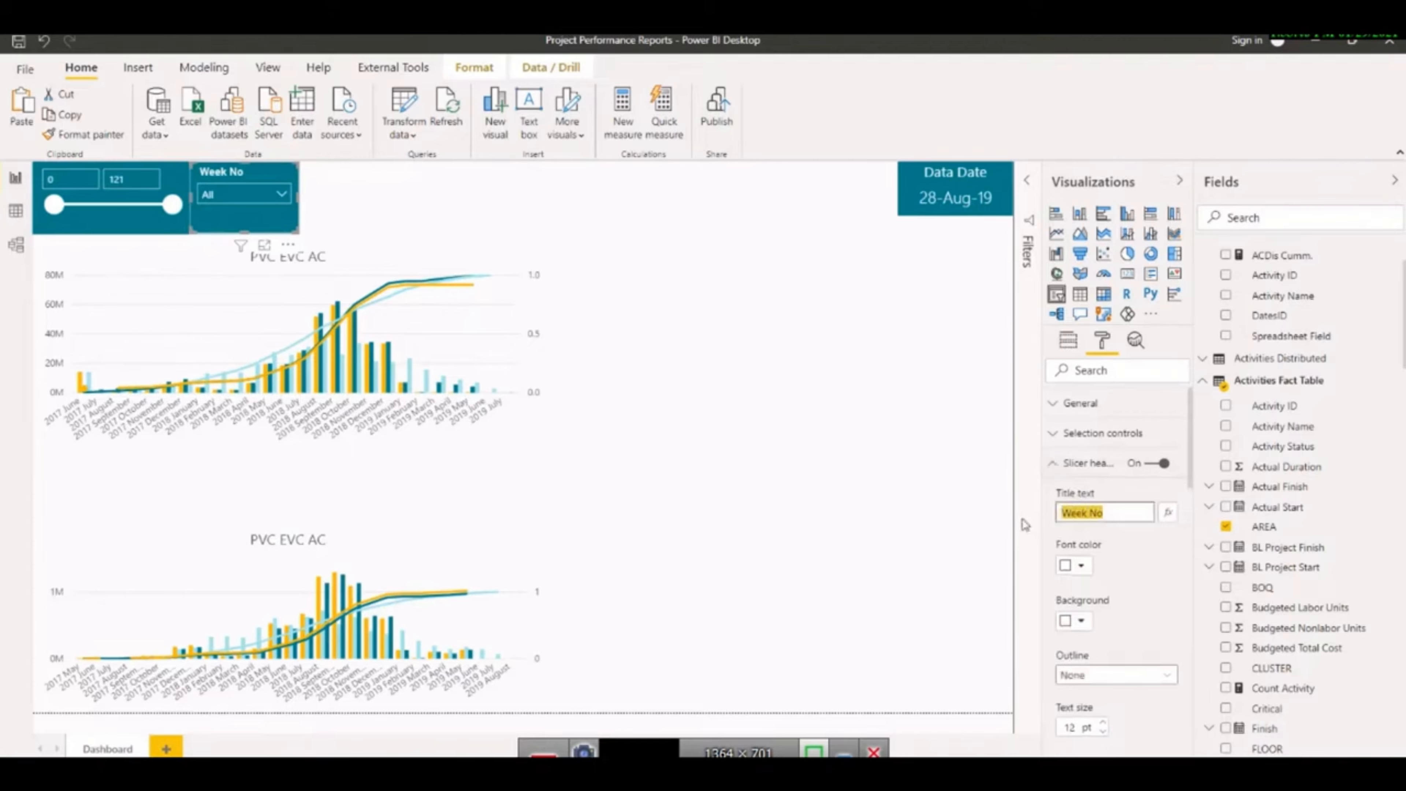
type("Zone")
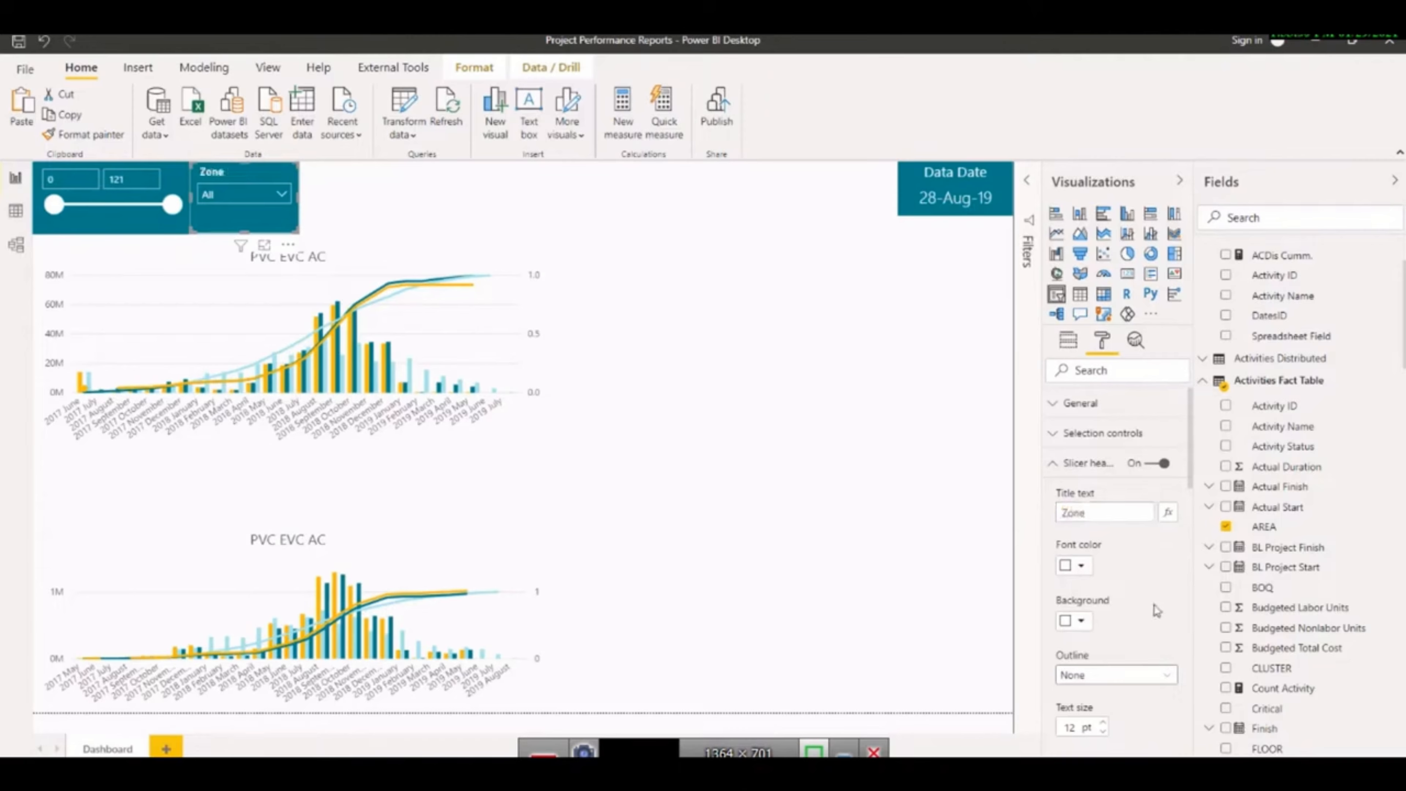
Set the Zone slicer header's background to the matching dark teal
scroll(1106, 653, "down", 3)
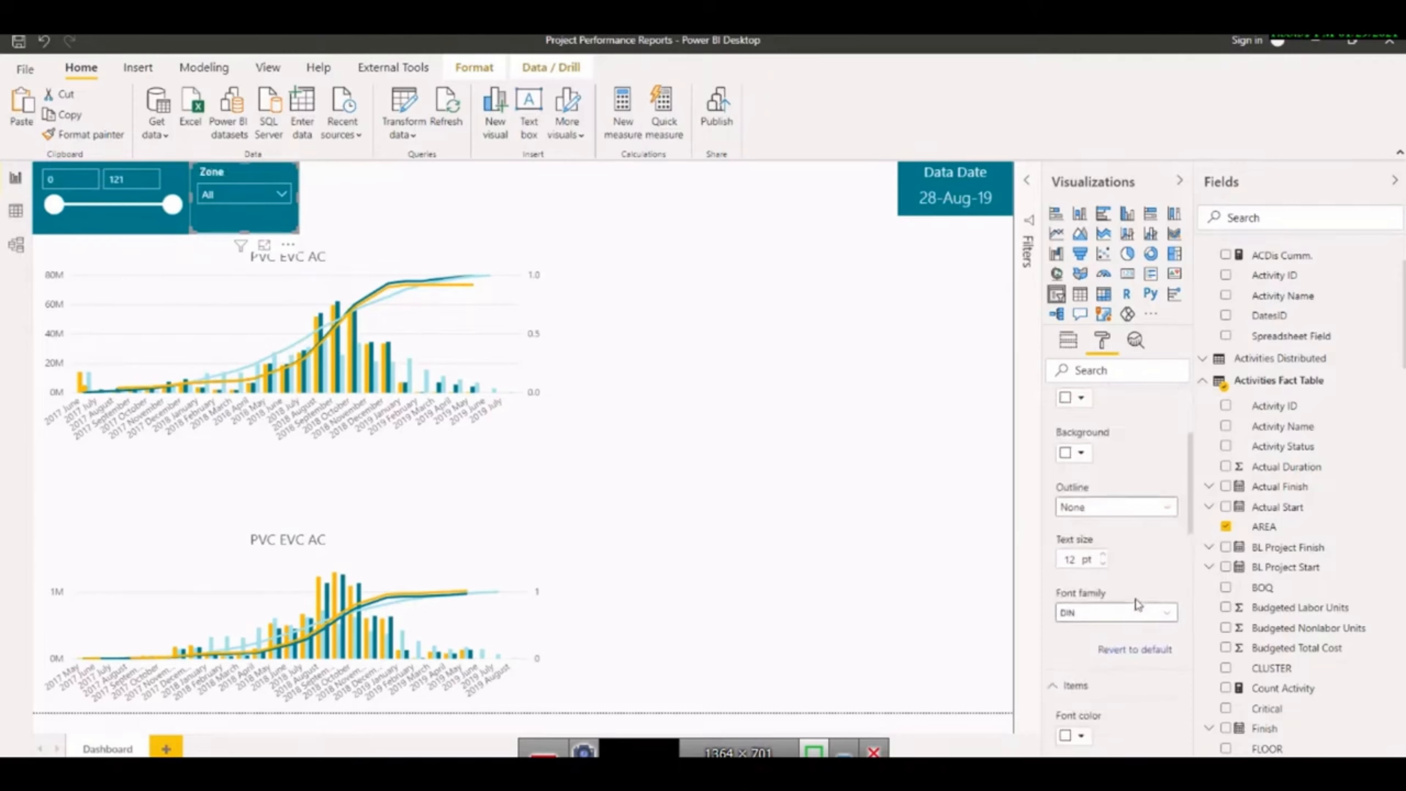
scroll(1082, 518, "up", 2)
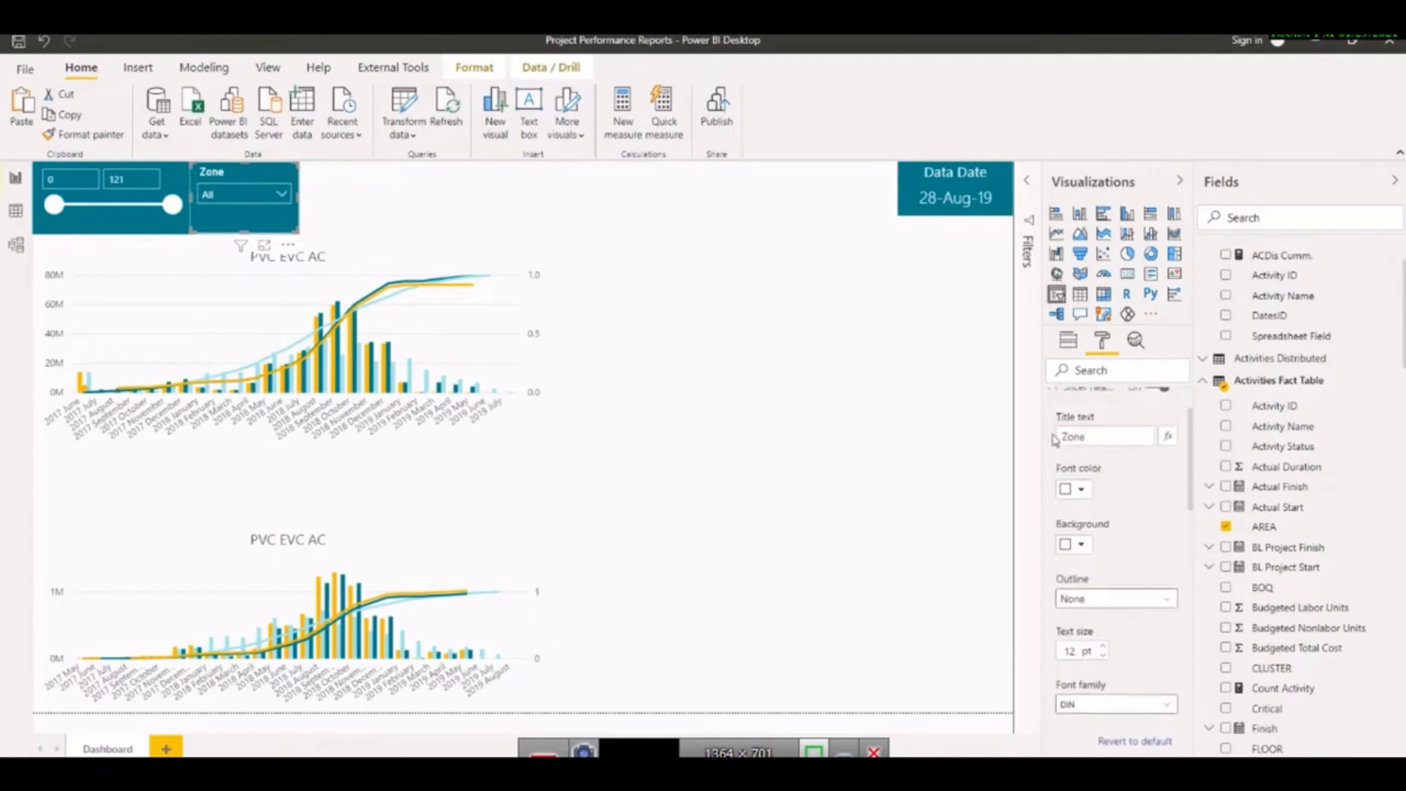
scroll(1053, 439, "up", 2)
left_click(1082, 621)
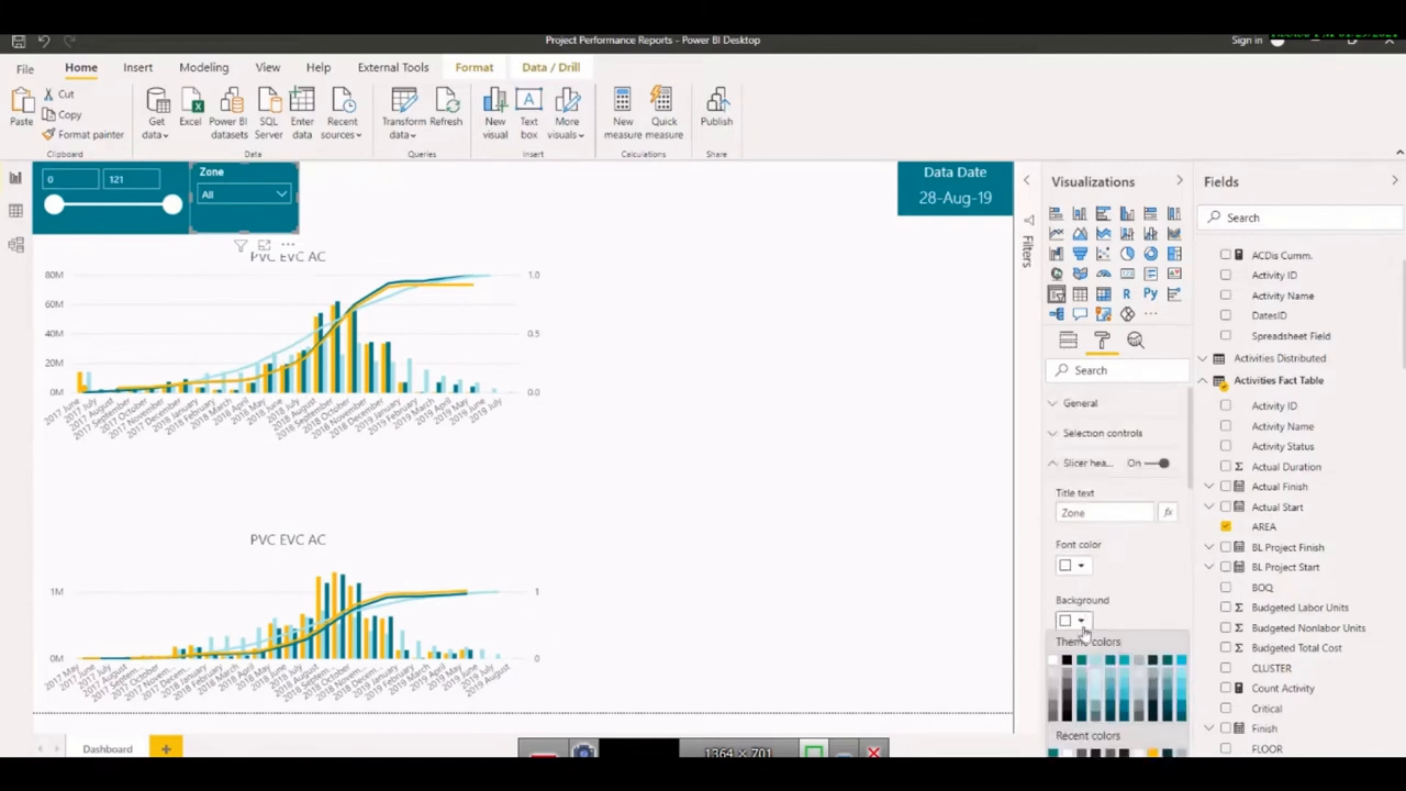
left_click(1082, 660)
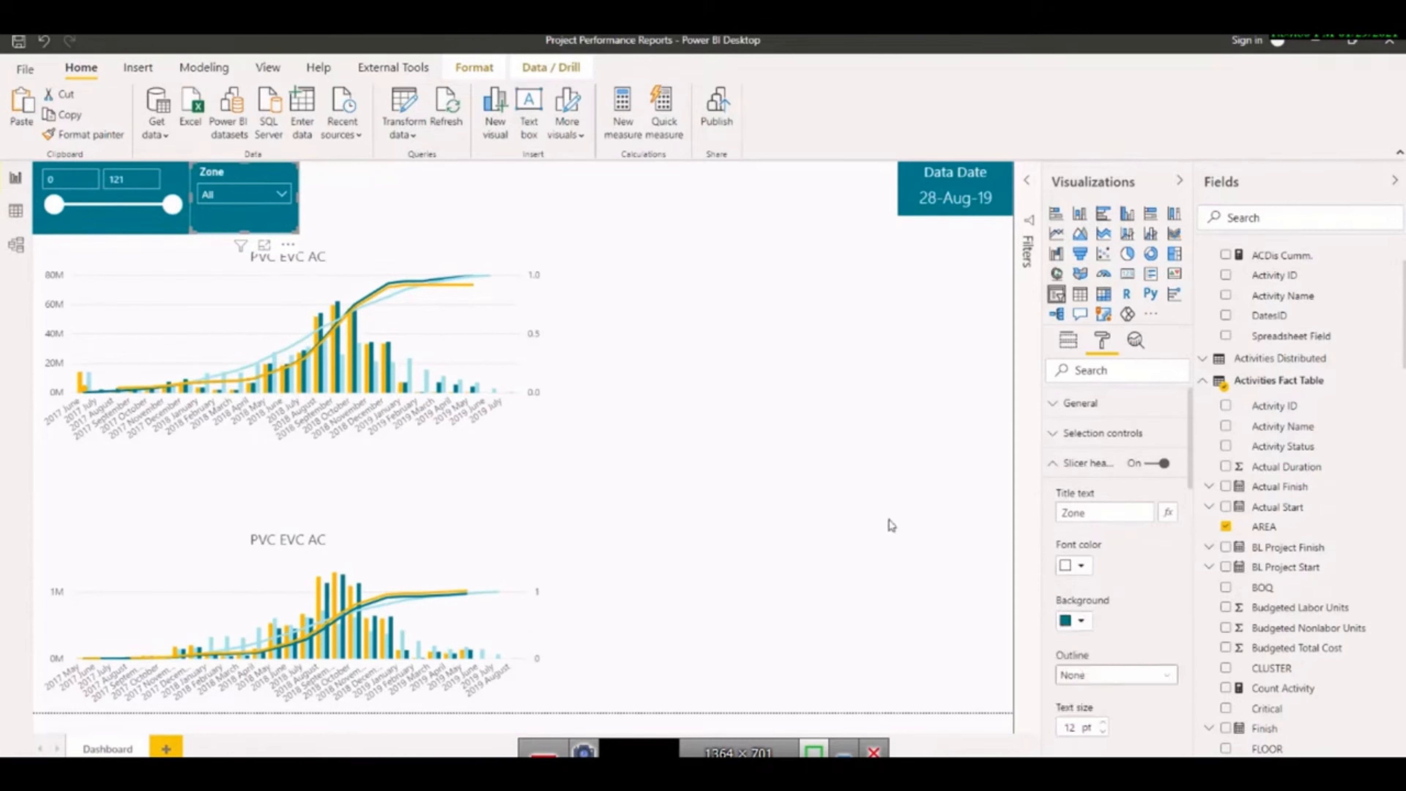
left_click(1054, 464)
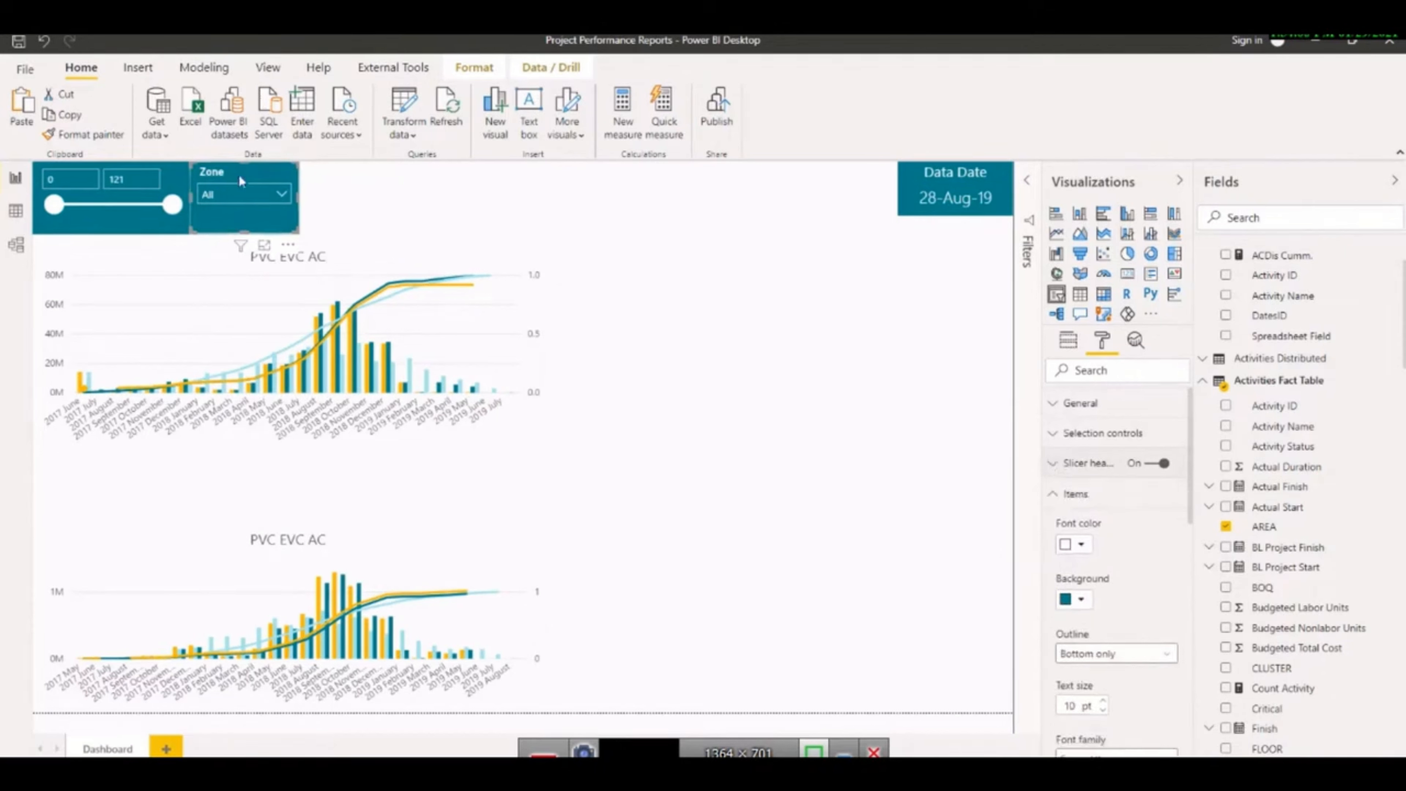
Try shortening the Zone slicer from its upper edge and extend it back to the page top
left_click_drag(239, 176, 242, 192)
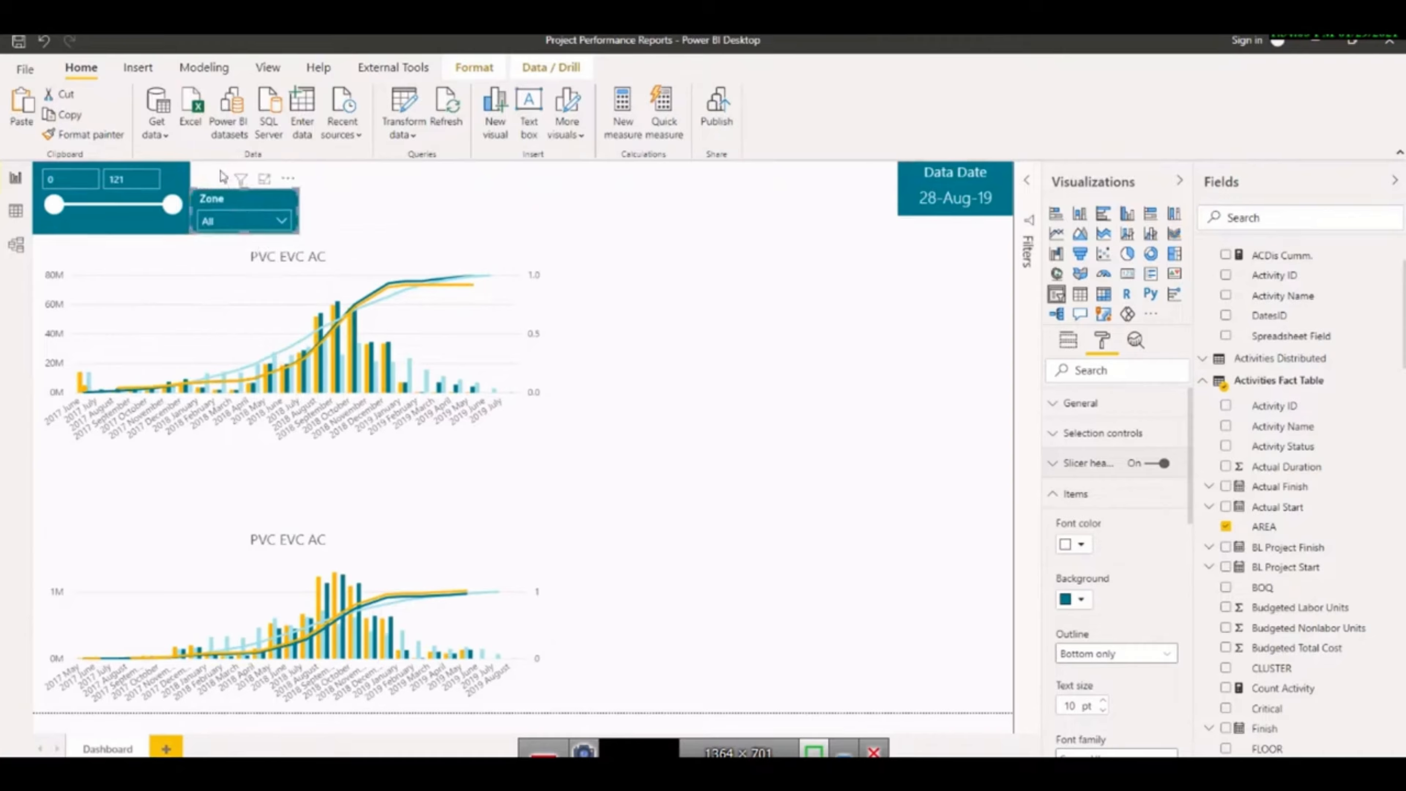
left_click_drag(245, 186, 248, 162)
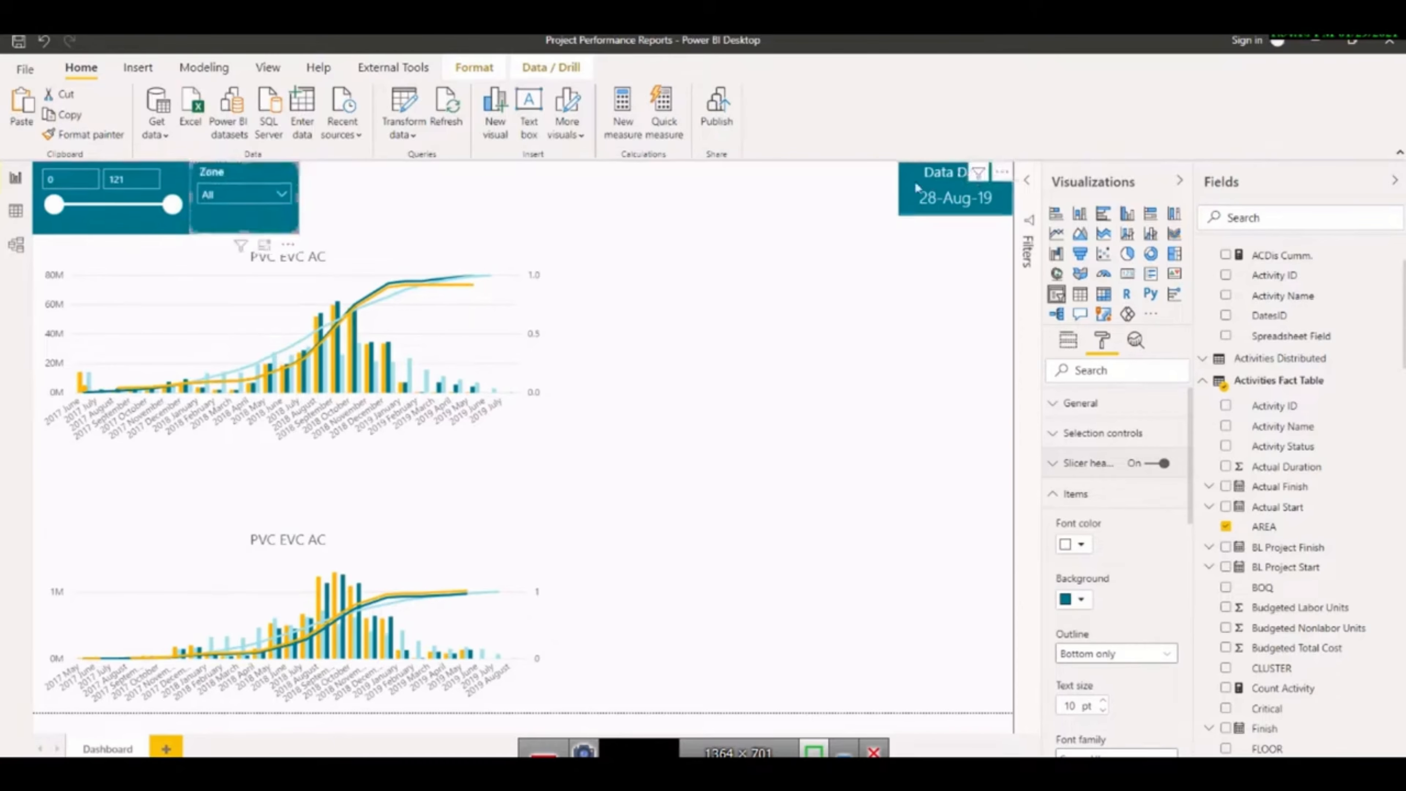
Narrow the Data Date card slightly from its inner edge and deselect it
left_click(905, 193)
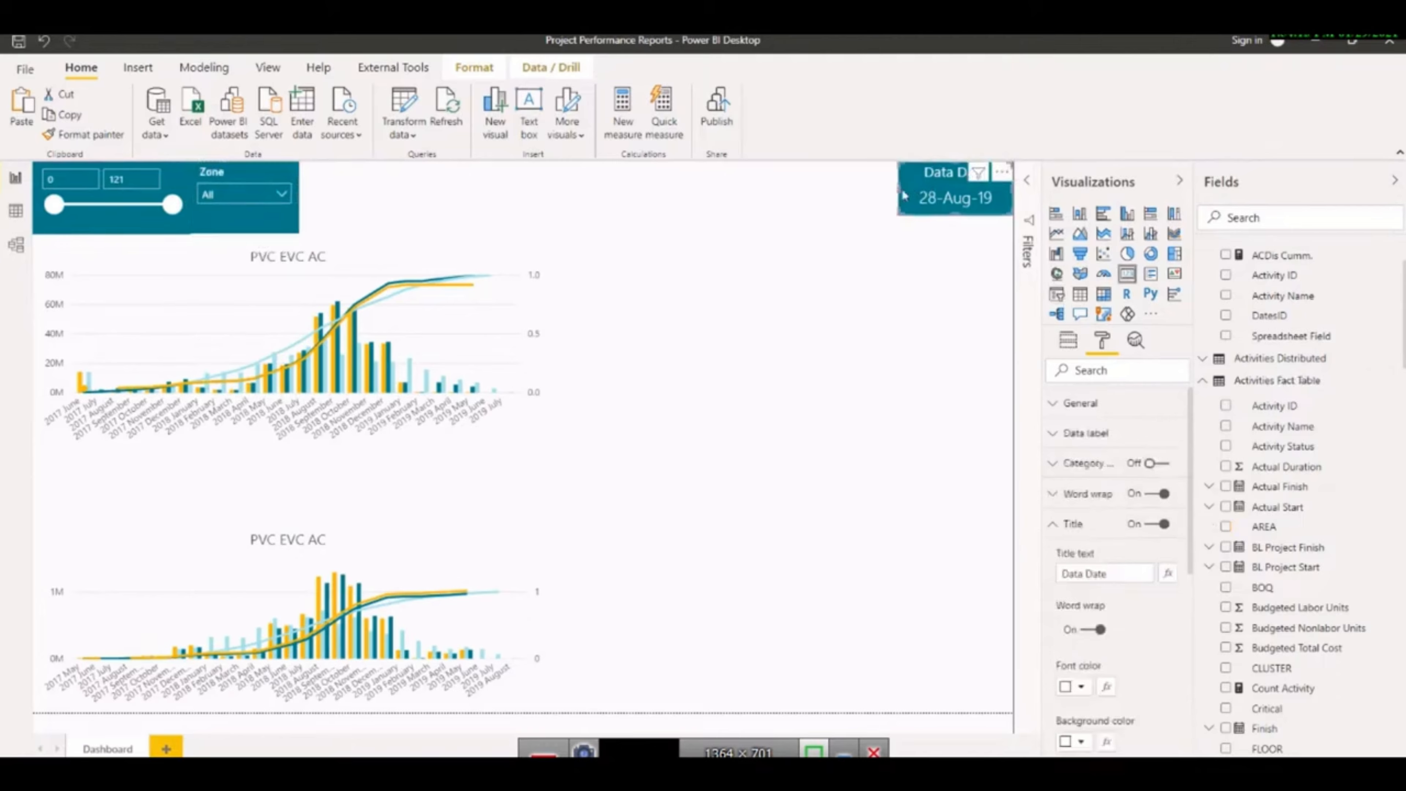
left_click_drag(897, 187, 908, 188)
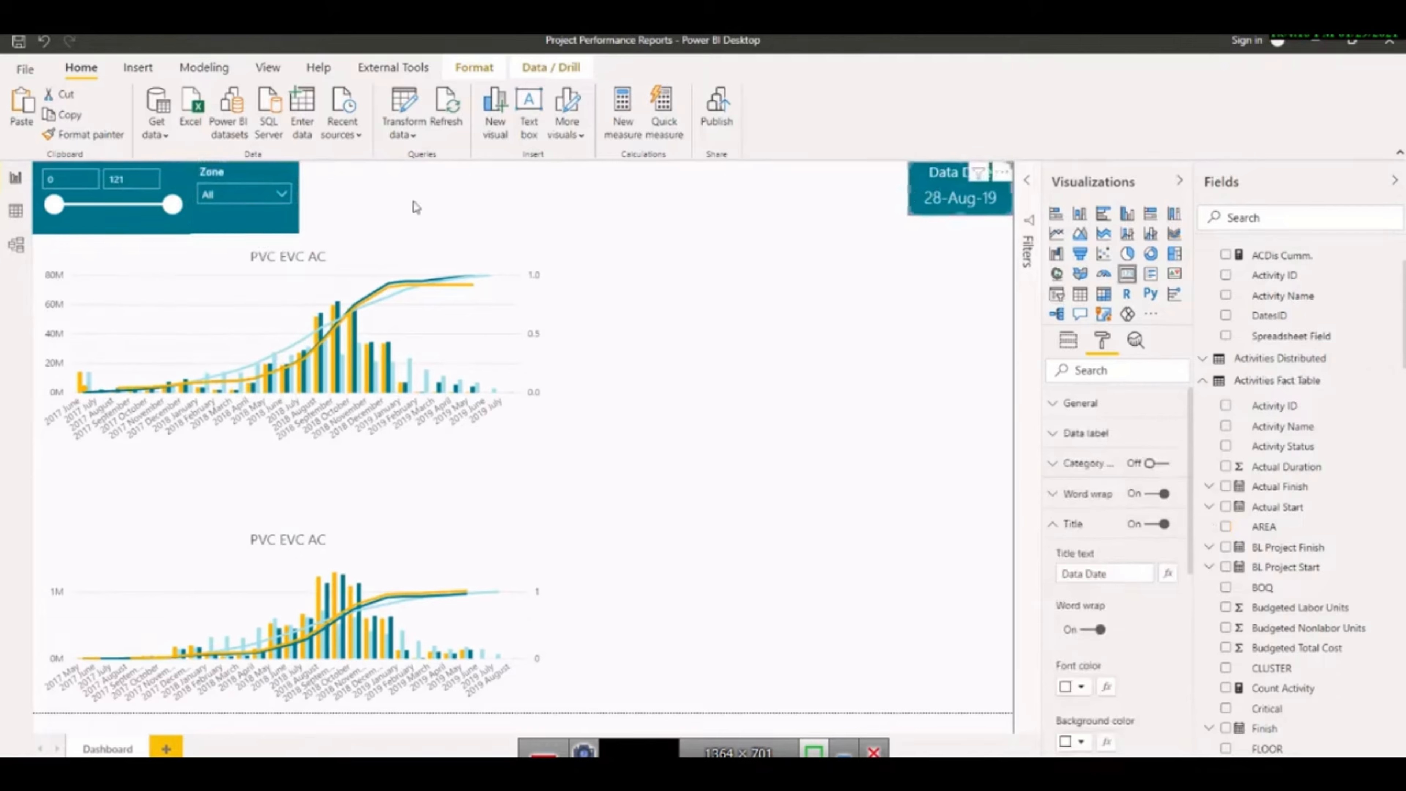
left_click(400, 206)
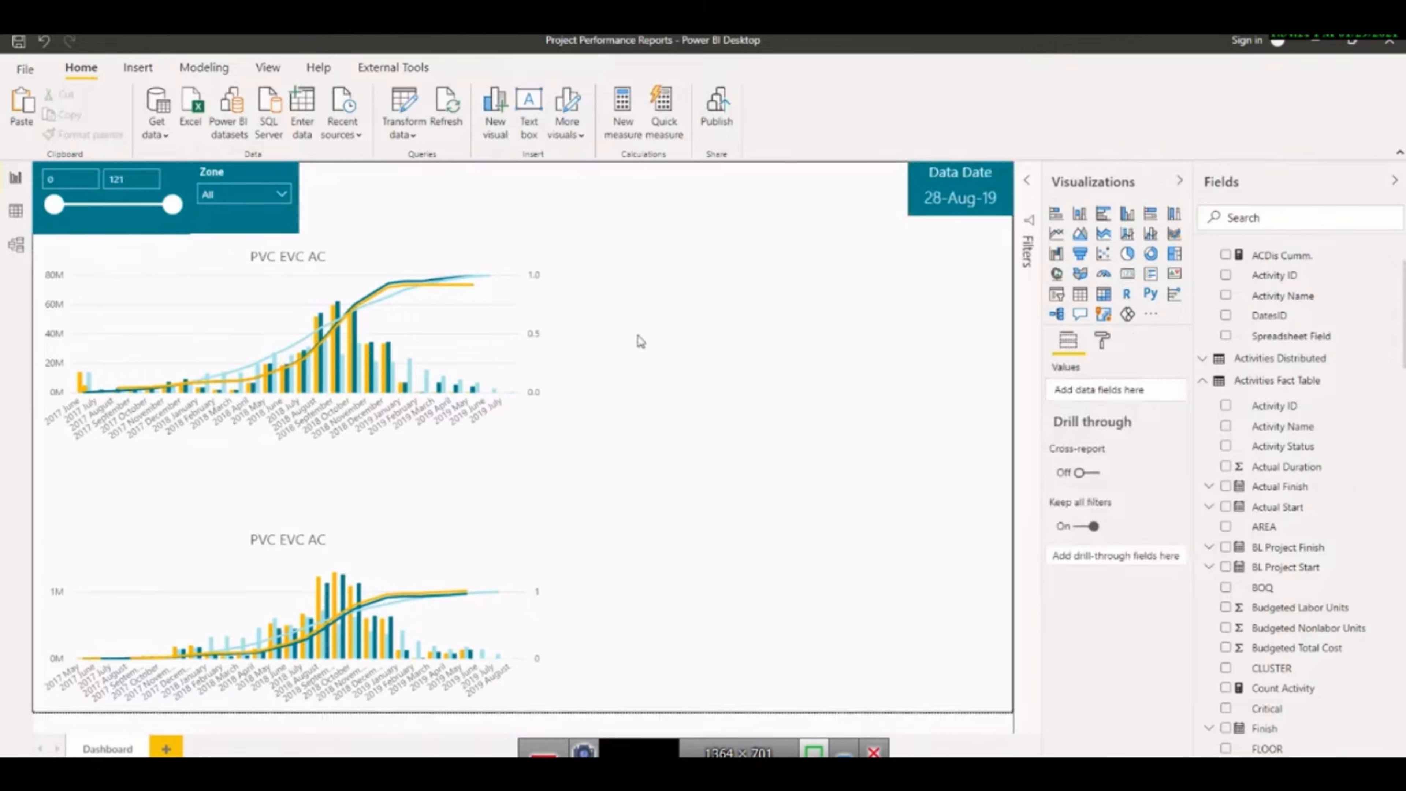
Shrink the upper PVC EVC AC cost chart in width and height and move it up directly beneath the slicers
left_click(361, 261)
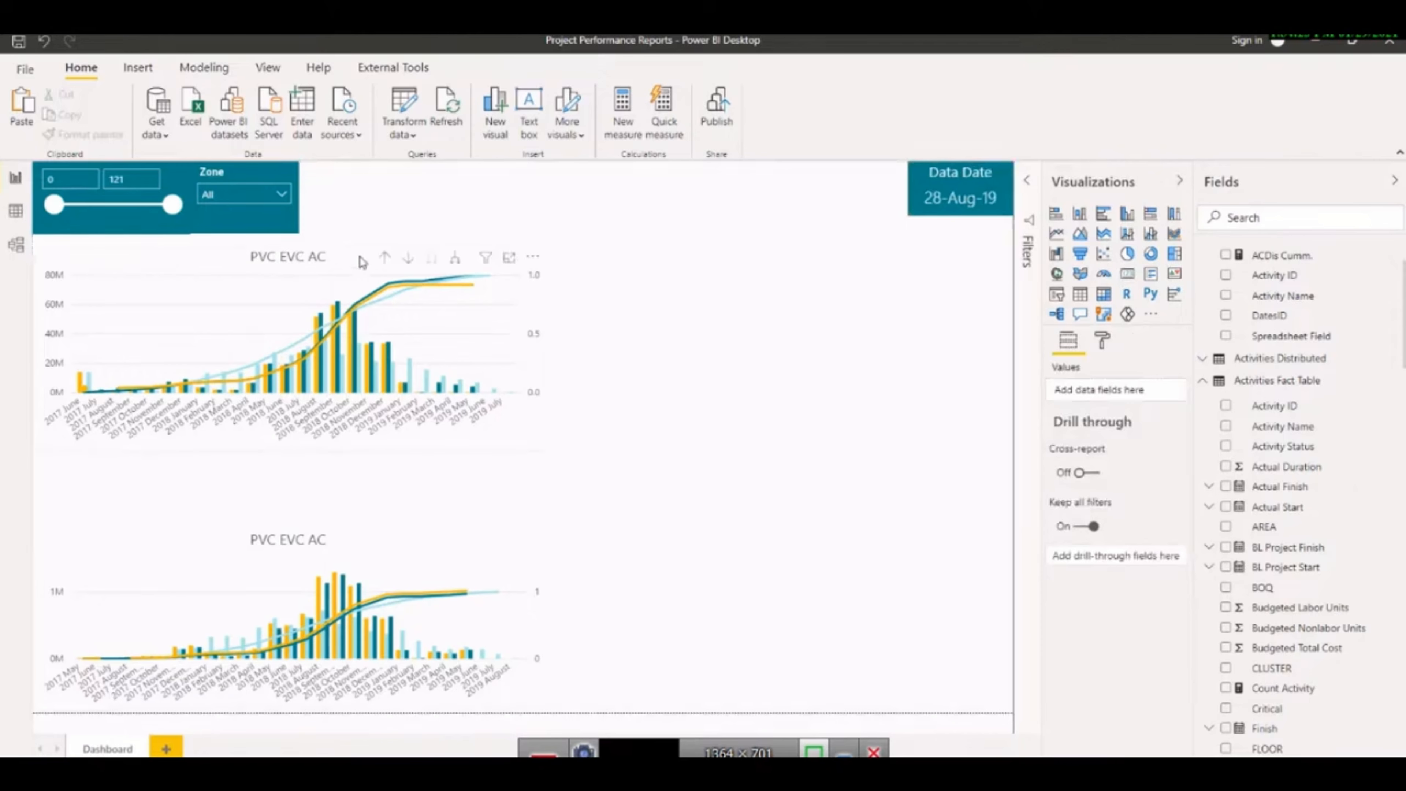
left_click(546, 355)
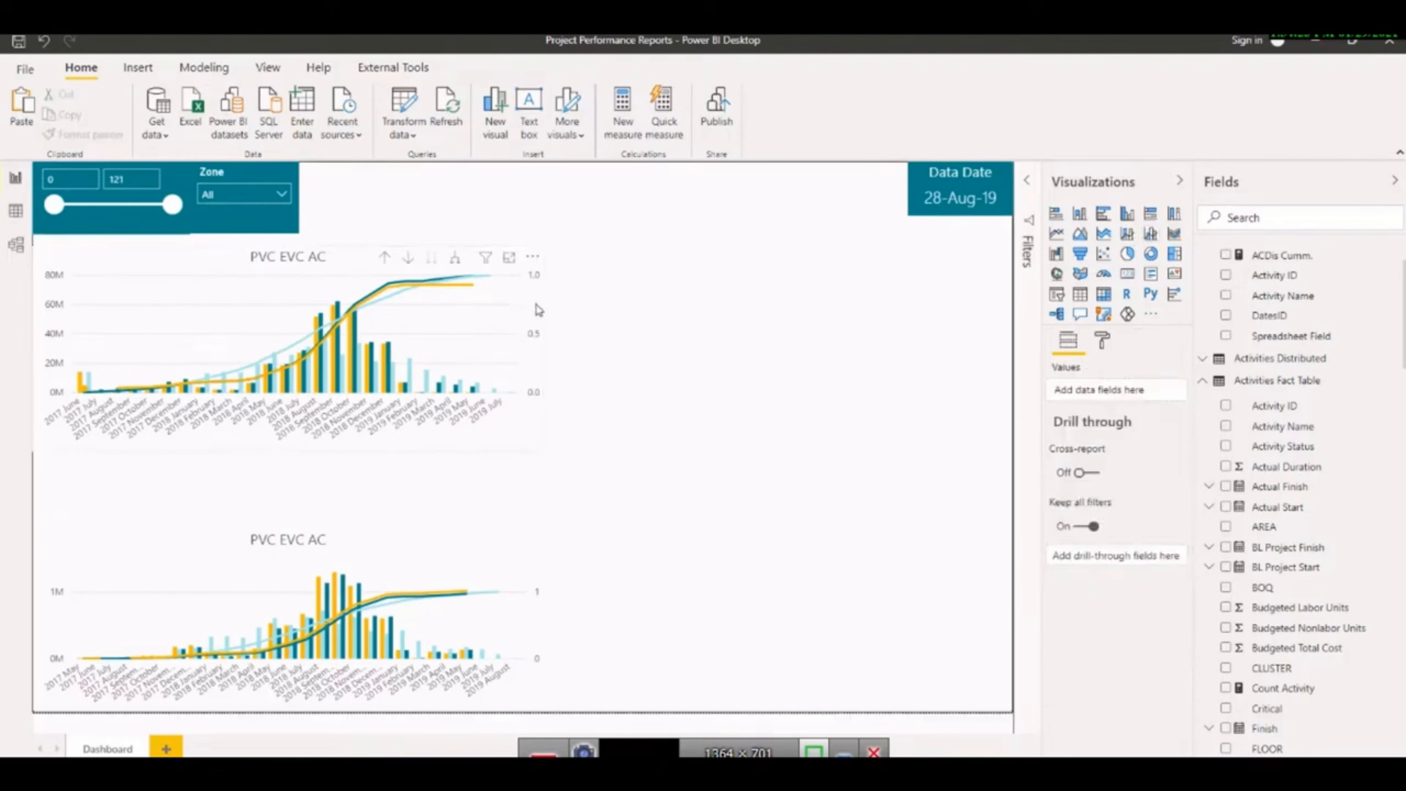
left_click(541, 344)
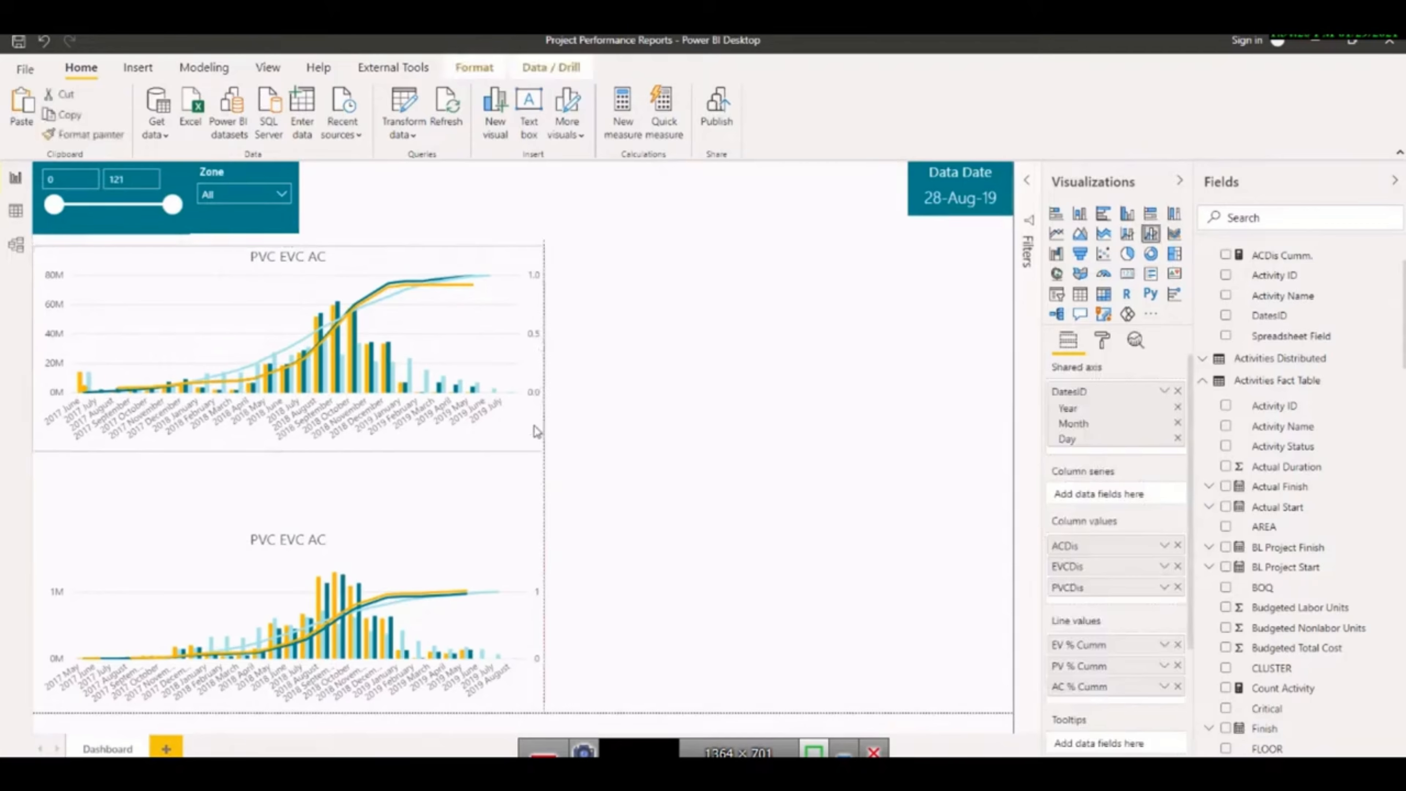
mouse_move(534, 425)
left_mouse_down()
mouse_move(490, 407)
mouse_move(514, 426)
left_mouse_up()
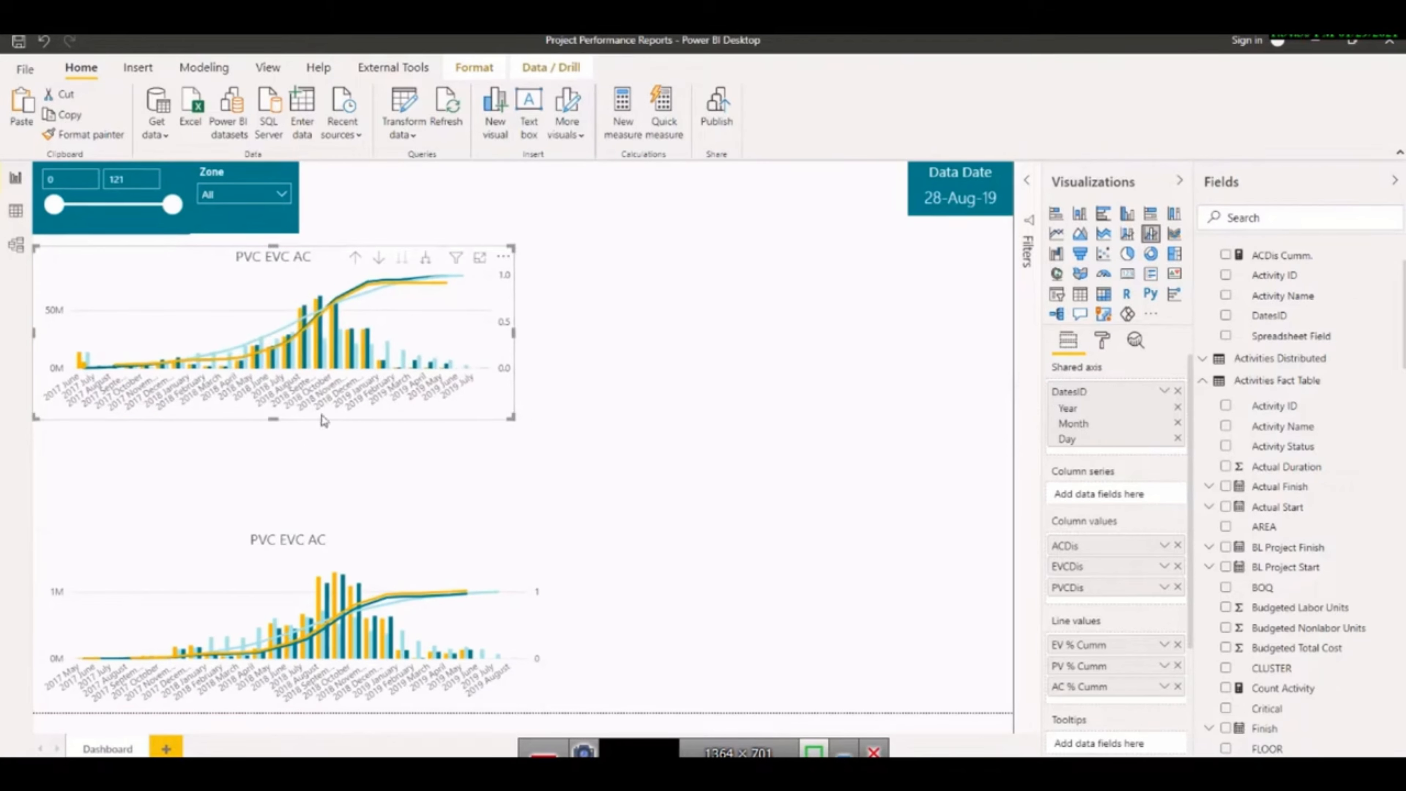
left_click_drag(54, 267, 51, 251)
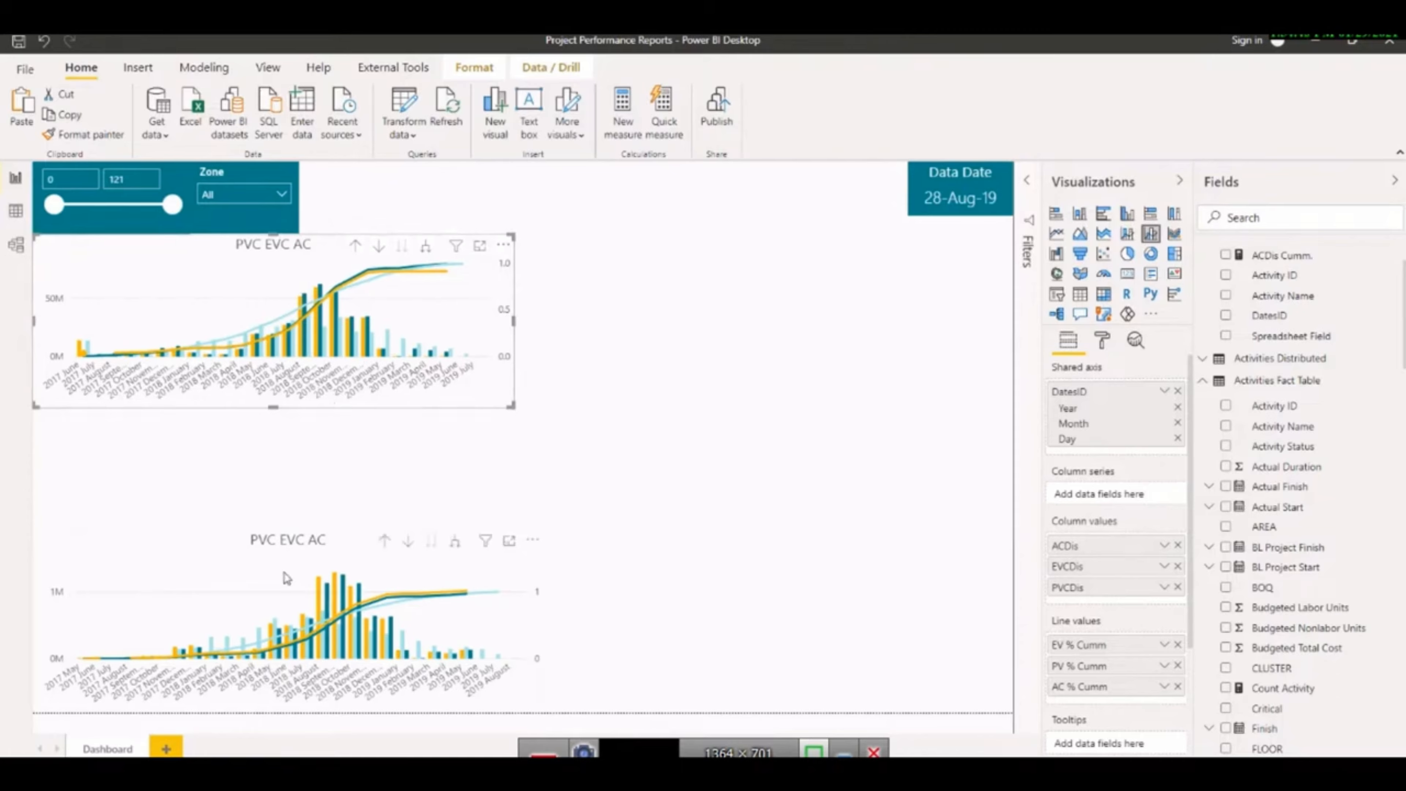
Shorten the lower labor chart slightly from its upper edge, keeping its lower edge at the page bottom
left_click(317, 544)
left_click_drag(287, 526, 318, 552)
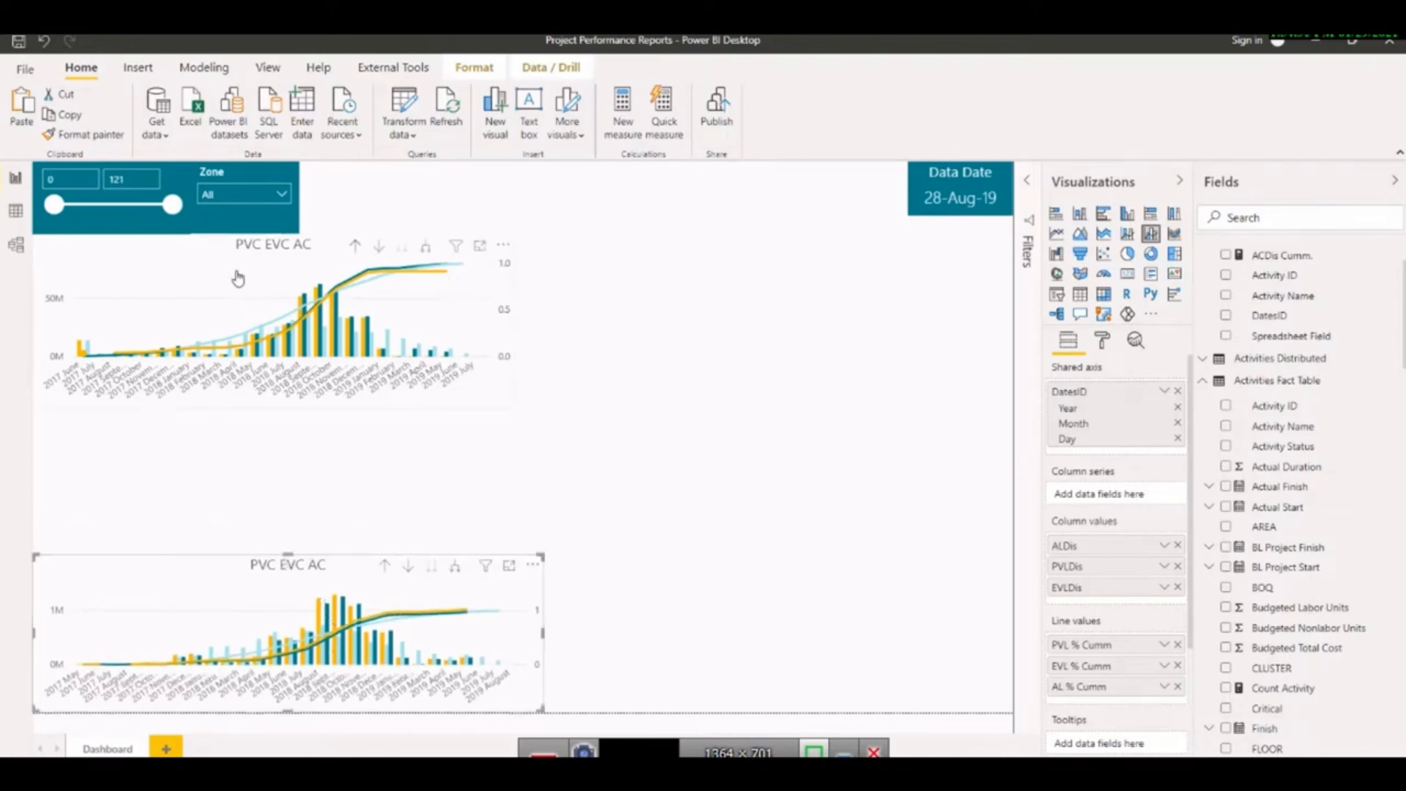
Examine the upper cost chart enlarged in focus mode and return to the report page
left_click(429, 269)
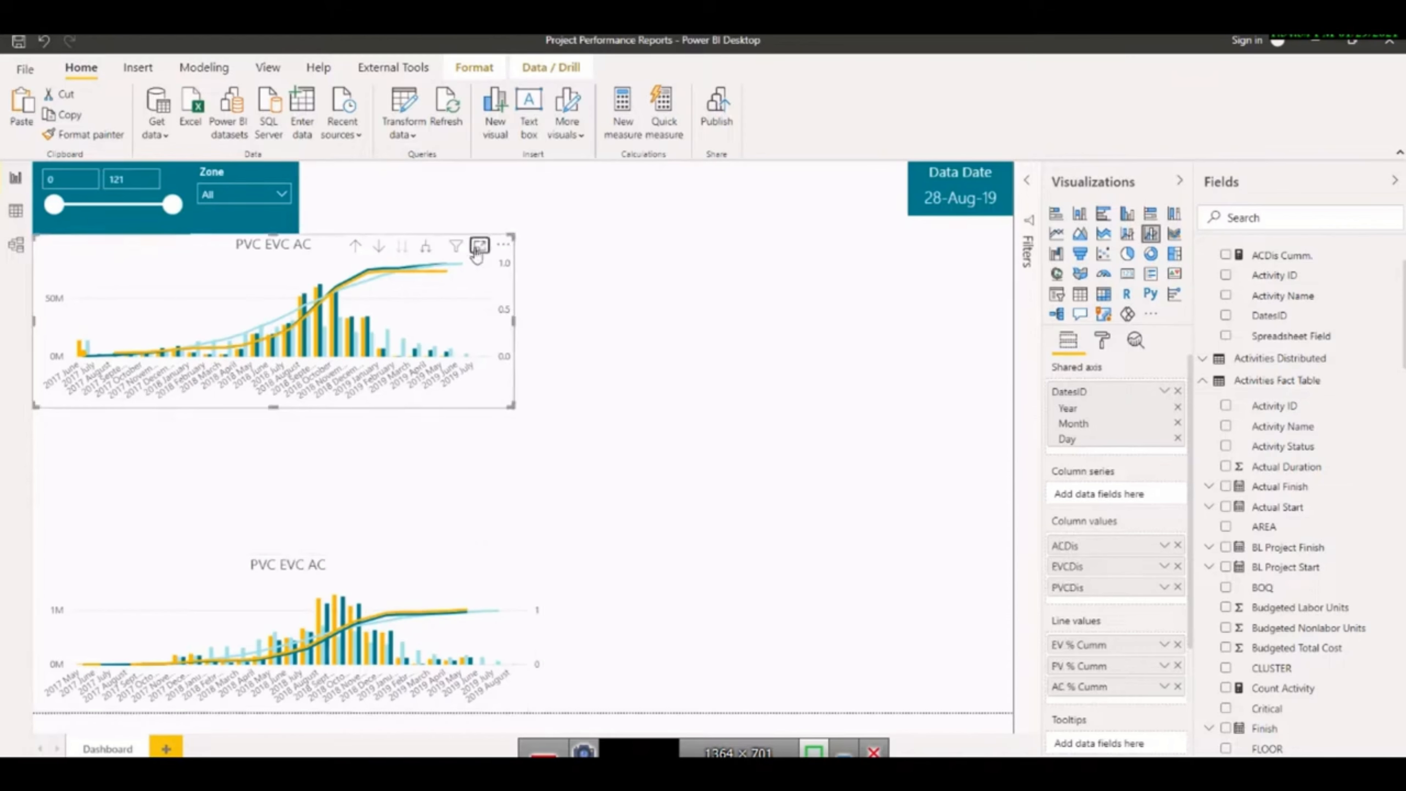
left_click(478, 246)
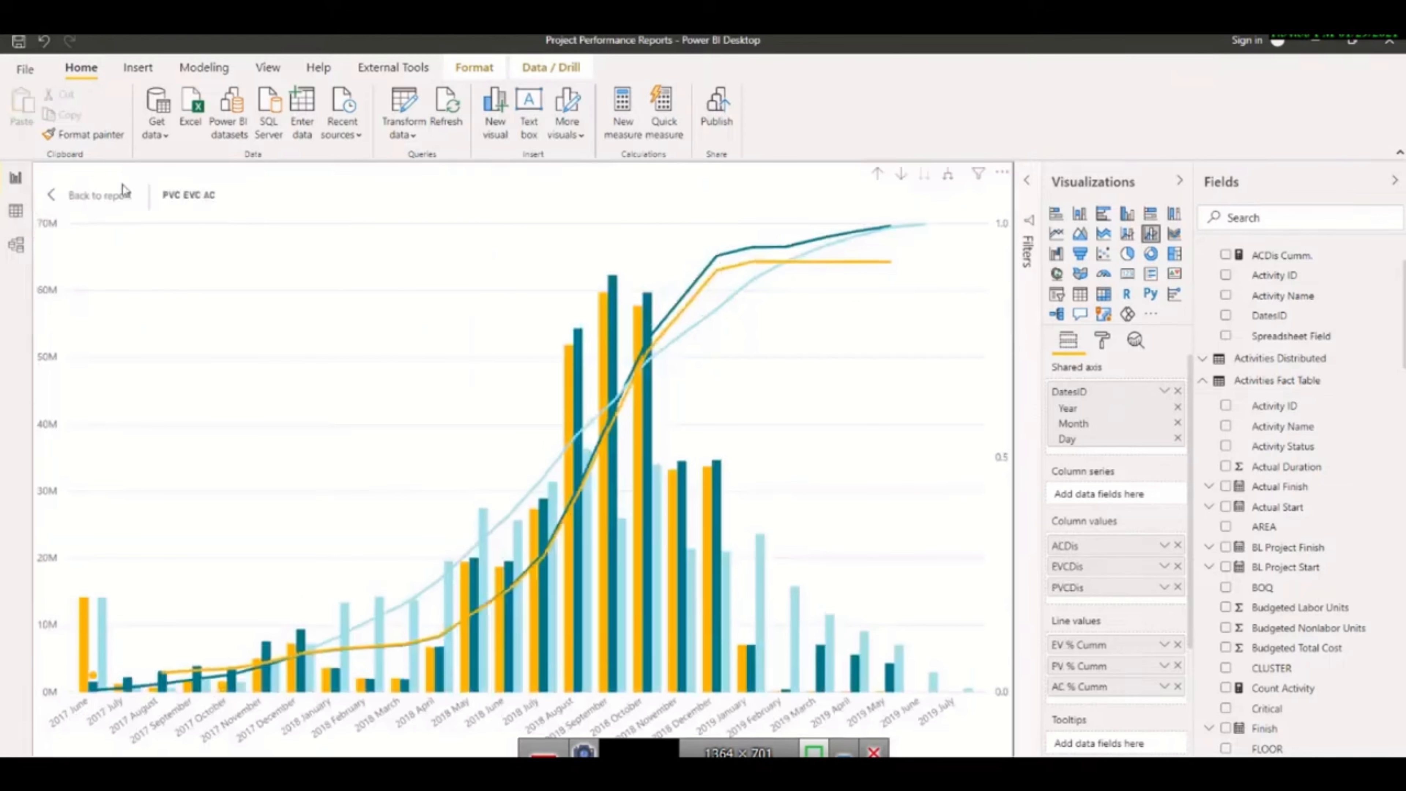
left_click(112, 205)
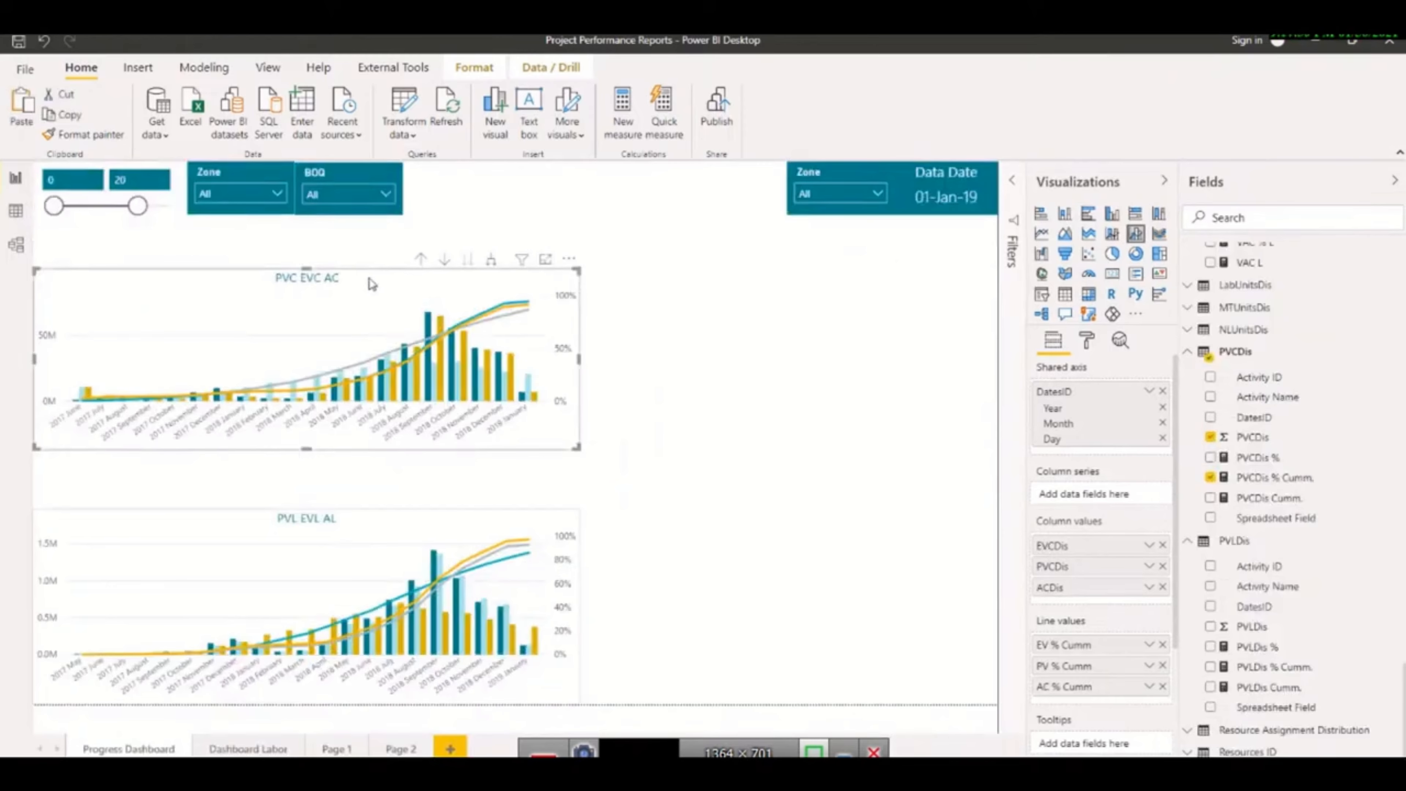